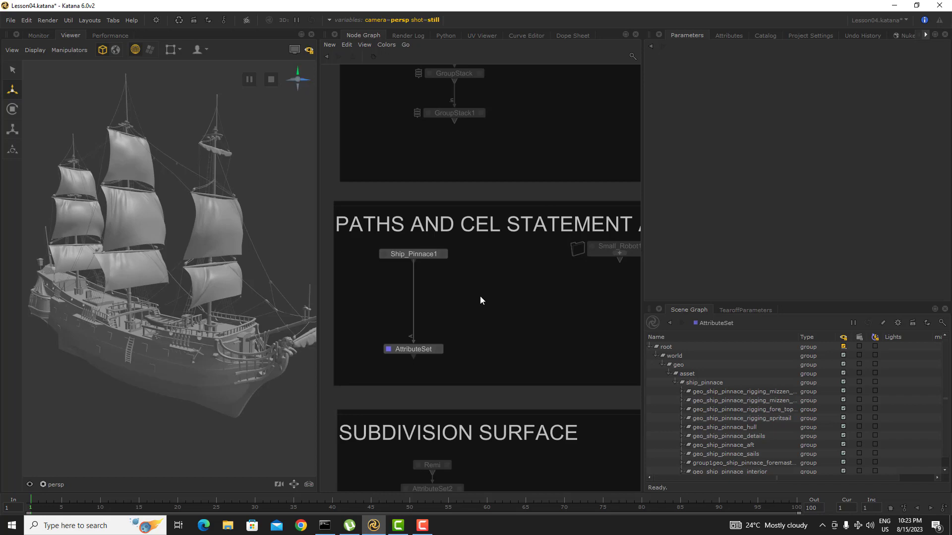
- Add a ViewerObjectSettings node, connect it to the output of Ship_Pinnace1, and make it the viewed node
{"action": "key", "text": "Tab"}
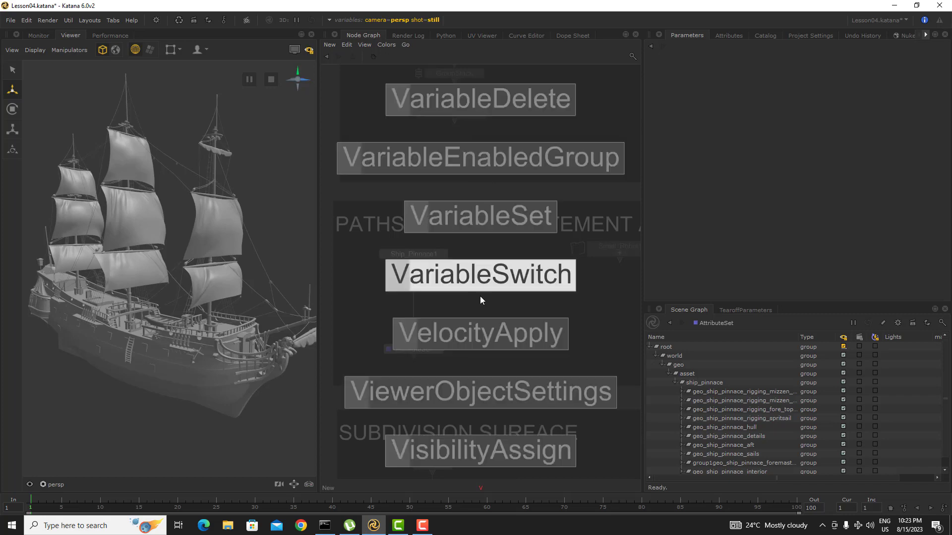
{"action": "key", "text": "Return"}
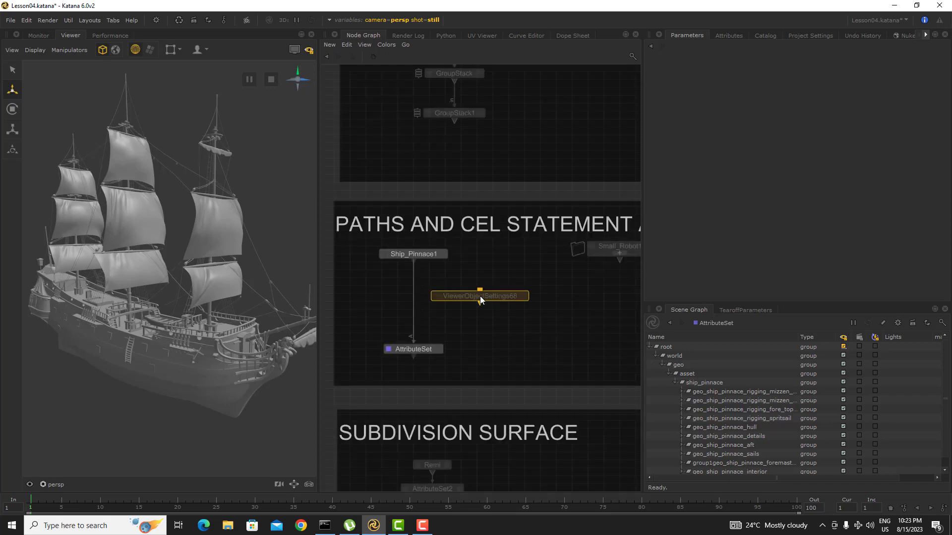
{"action": "left_click", "coordinate": [480, 296]}
{"action": "left_click_drag", "start_coordinate": [413, 261], "coordinate": [484, 299]}
{"action": "left_click", "coordinate": [436, 296]}
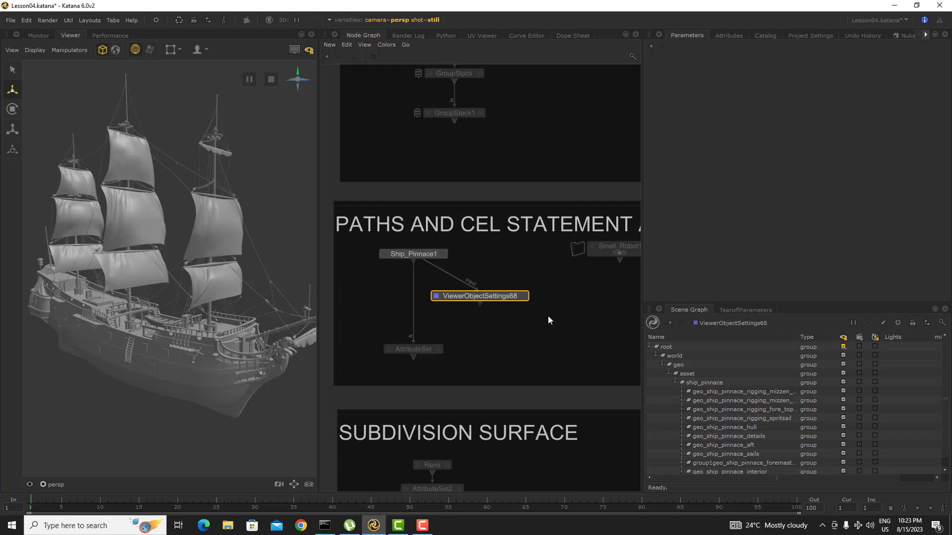
- Edit the ViewerObjectSettings node and set its draw colour to red (0.9632, 0.1067, 0.0305)
{"action": "left_click", "coordinate": [523, 296]}
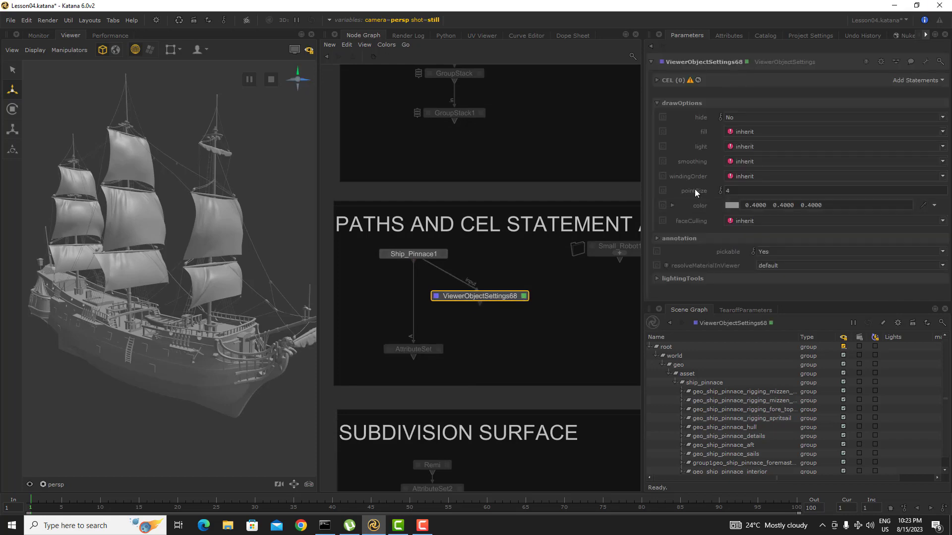
{"action": "left_click", "coordinate": [731, 205]}
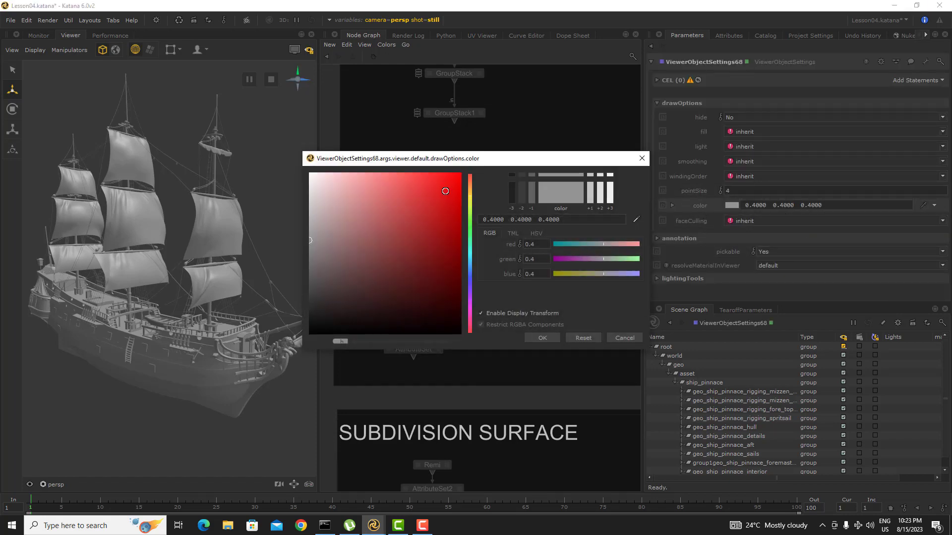
{"action": "left_click", "coordinate": [445, 191]}
{"action": "left_click", "coordinate": [542, 338]}
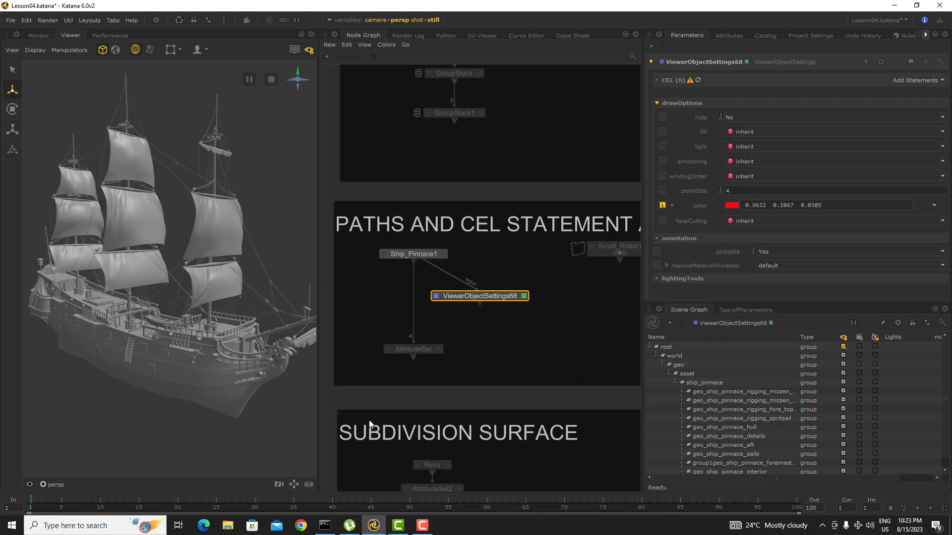
{"action": "left_click", "coordinate": [34, 50]}
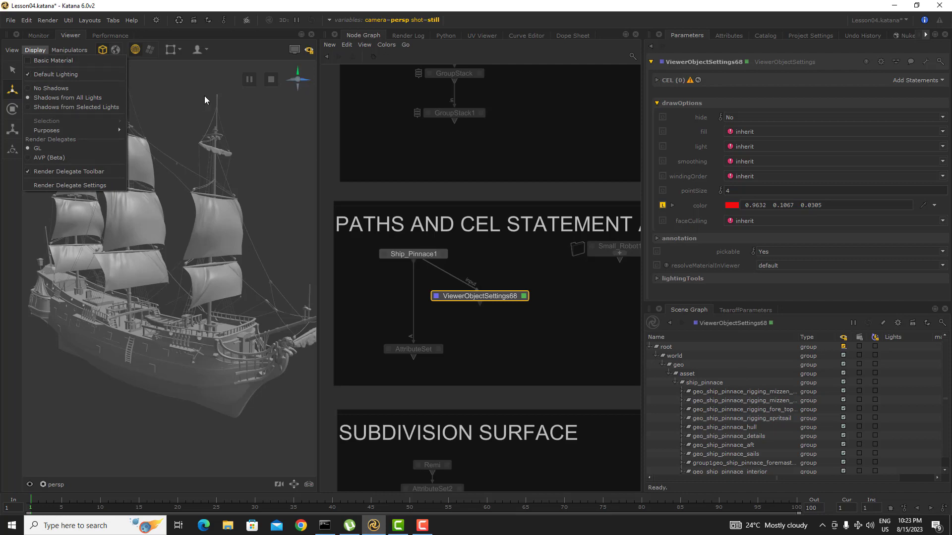
{"action": "left_click", "coordinate": [551, 136]}
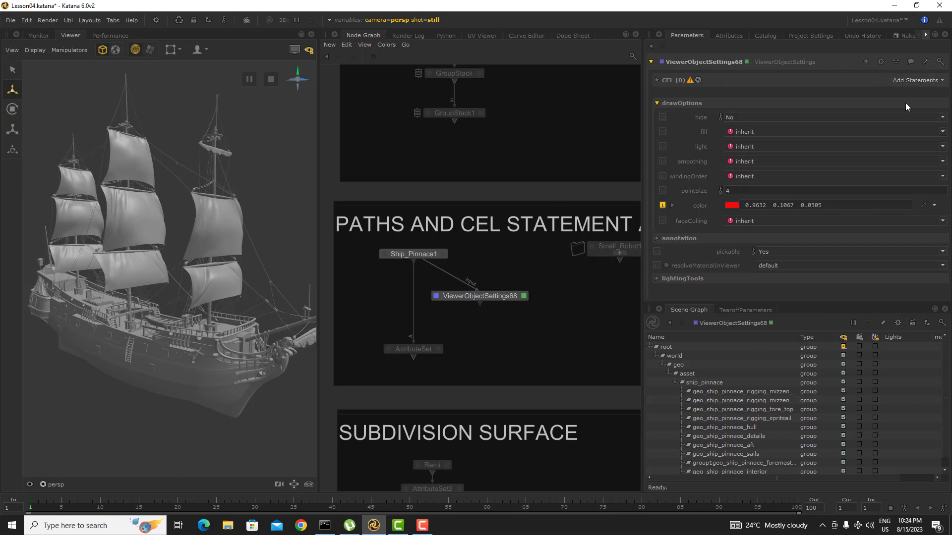
- Expand the CEL section of the ViewerObjectSettings node and add an empty Paths statement
{"action": "left_click", "coordinate": [914, 80]}
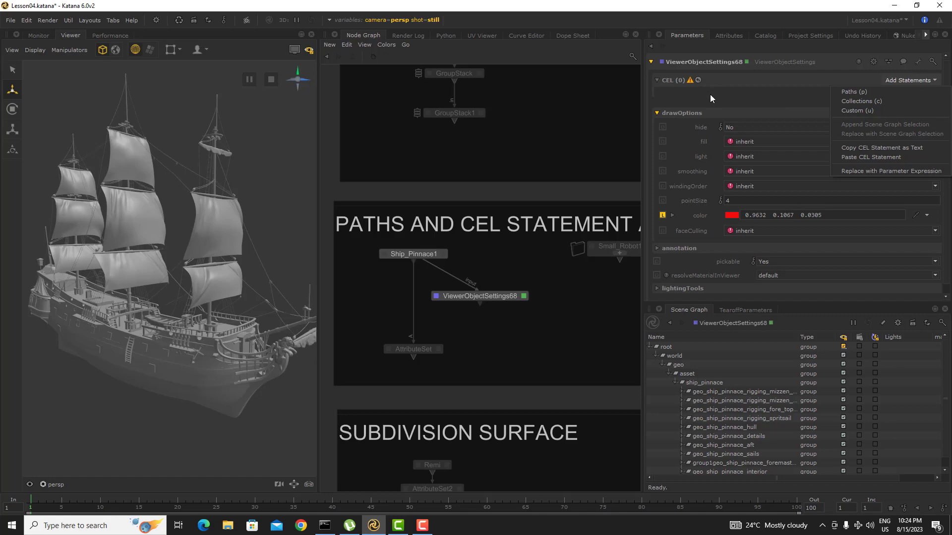
{"action": "left_click", "coordinate": [723, 93]}
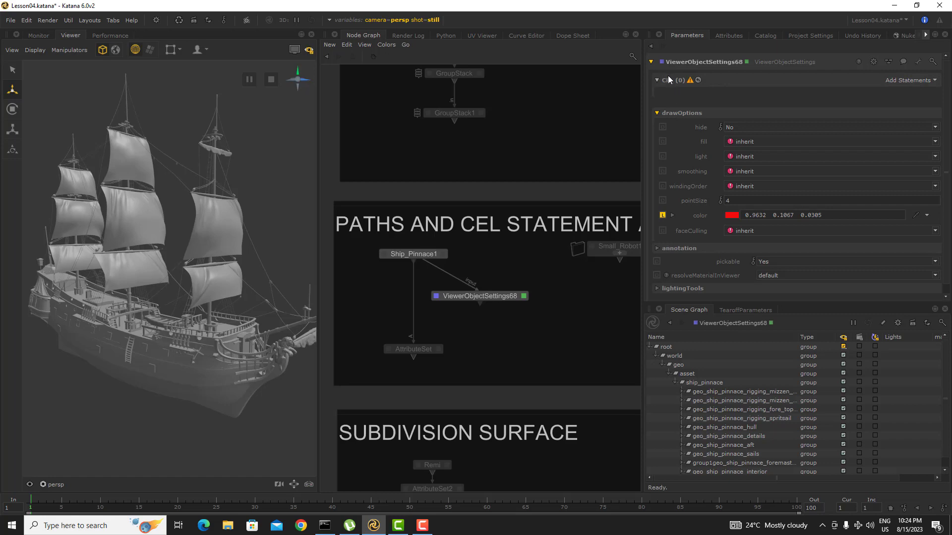
{"action": "left_click", "coordinate": [920, 81]}
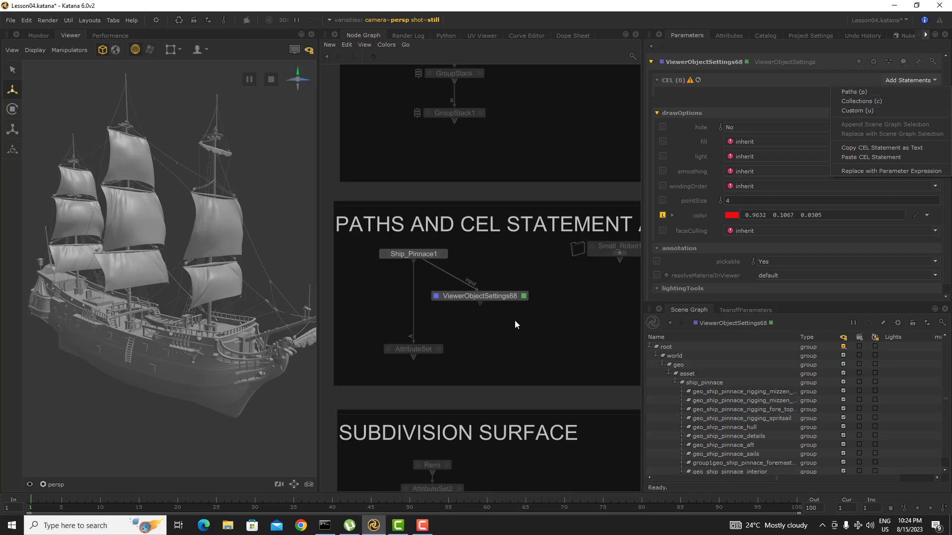
{"action": "left_click", "coordinate": [539, 297]}
{"action": "left_click", "coordinate": [899, 81]}
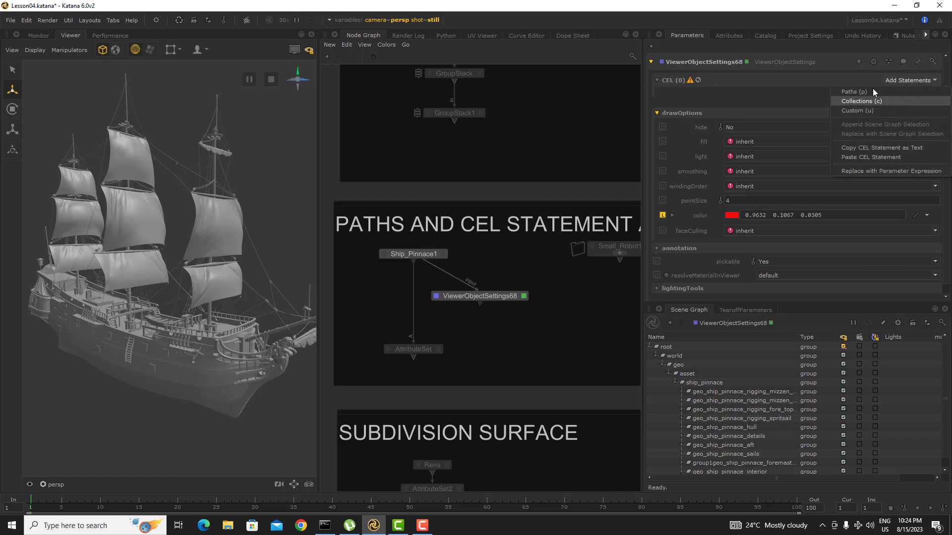
{"action": "left_click", "coordinate": [858, 91]}
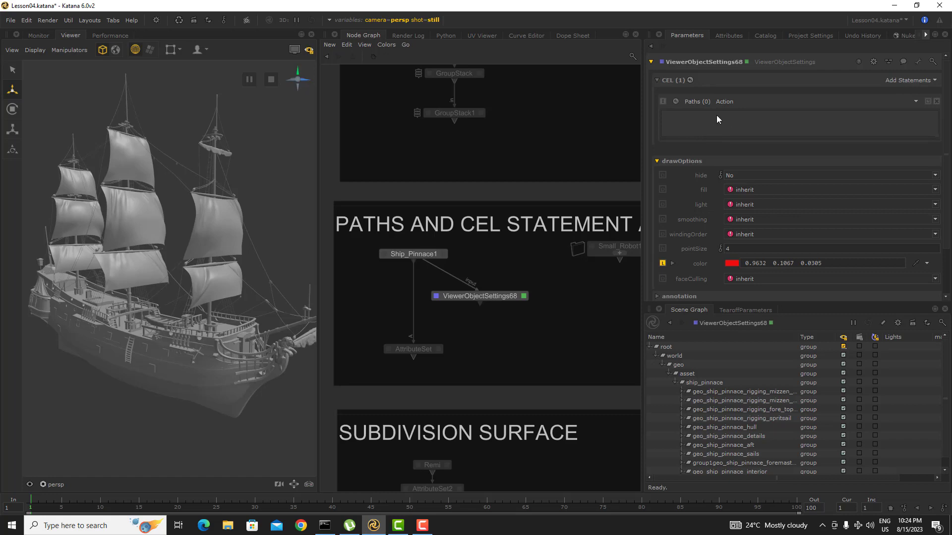
- Try adding the geo_ship_pinnace_sails location to the empty Paths statement, and undo the addition
{"action": "left_click", "coordinate": [757, 455]}
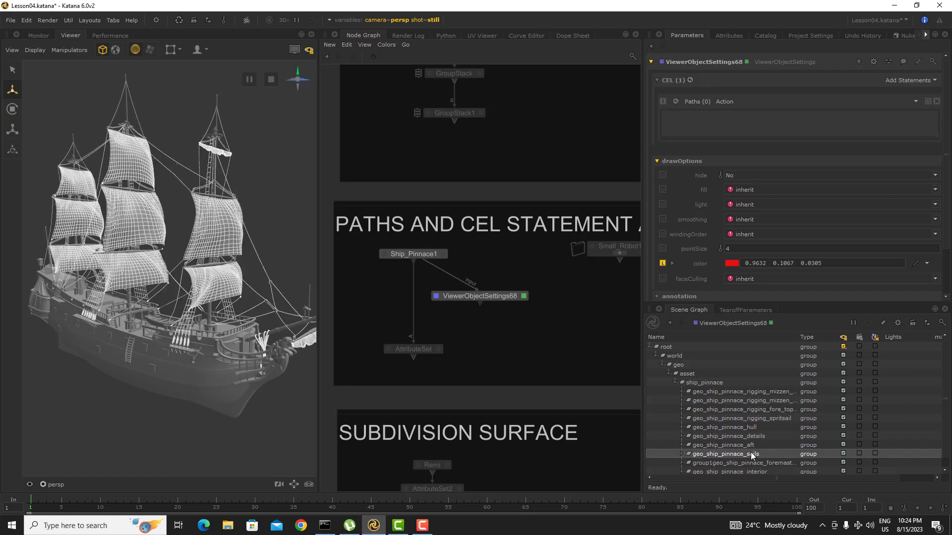
{"action": "left_click_drag", "start_coordinate": [751, 457], "coordinate": [785, 118]}
{"action": "key", "text": "ctrl+z"}
- Add another Paths statement holding the selected geo_ship_pinnace_sails location, and remove the empty first statement
{"action": "left_click", "coordinate": [916, 80]}
{"action": "left_click", "coordinate": [756, 460]}
{"action": "left_click", "coordinate": [914, 79]}
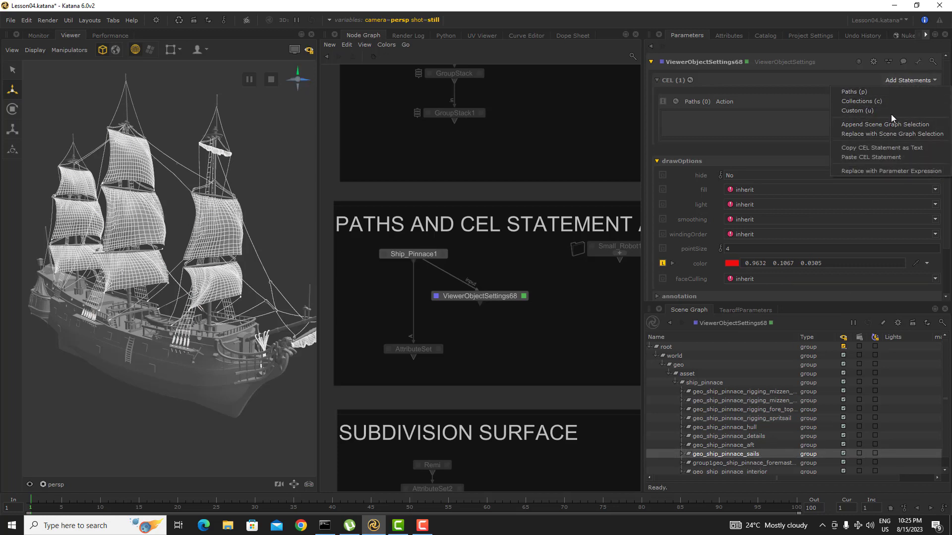
{"action": "left_click", "coordinate": [876, 93]}
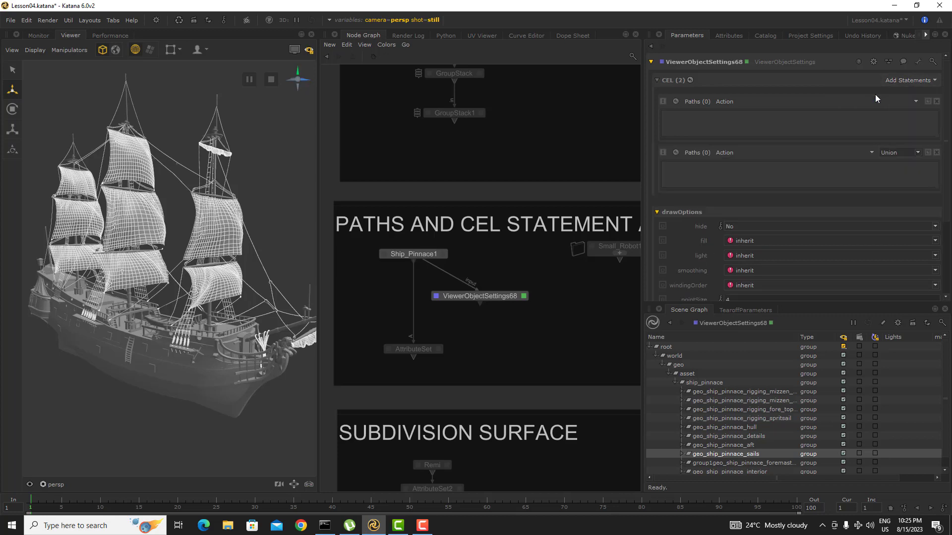
{"action": "left_click", "coordinate": [917, 80]}
{"action": "left_click", "coordinate": [892, 132]}
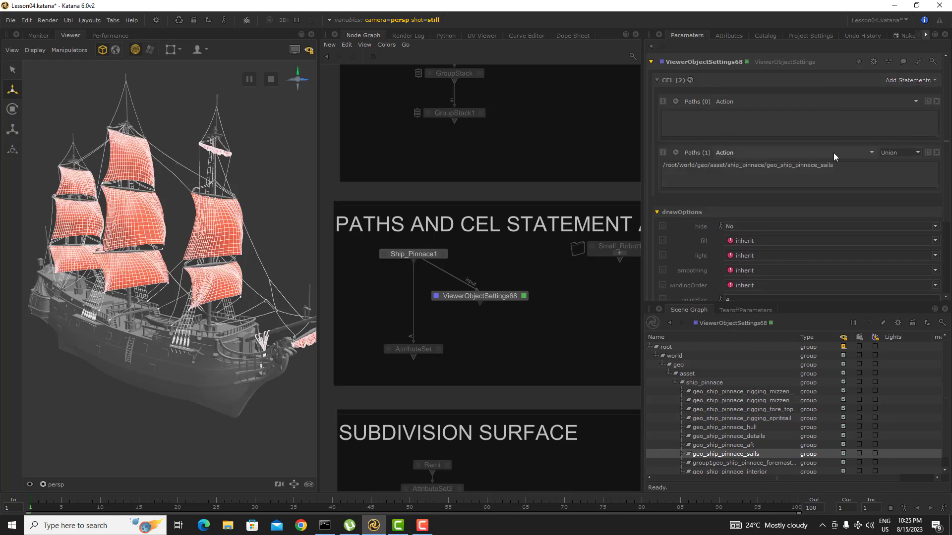
{"action": "left_click", "coordinate": [936, 101]}
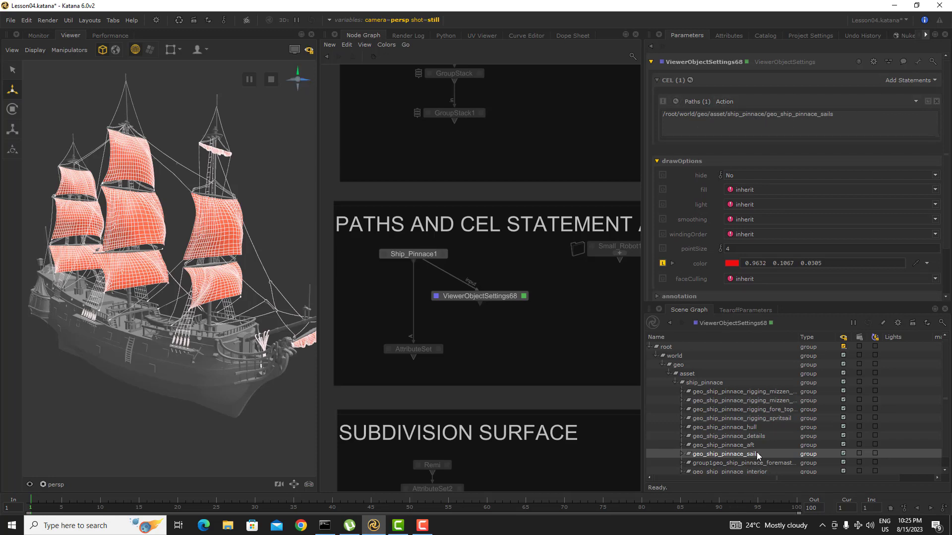
{"action": "triple_click", "coordinate": [776, 117]}
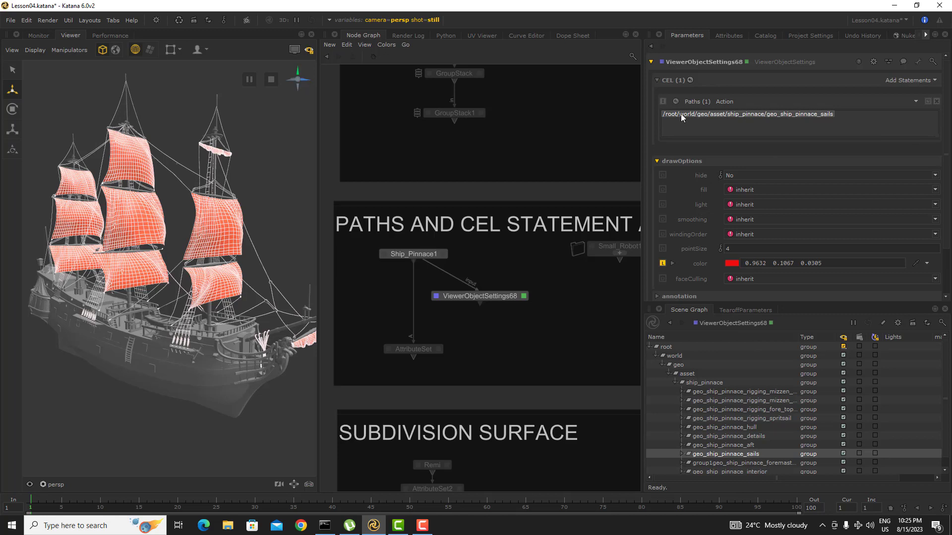
{"action": "right_click", "coordinate": [740, 116]}
{"action": "left_click", "coordinate": [706, 115]}
{"action": "left_click", "coordinate": [754, 126]}
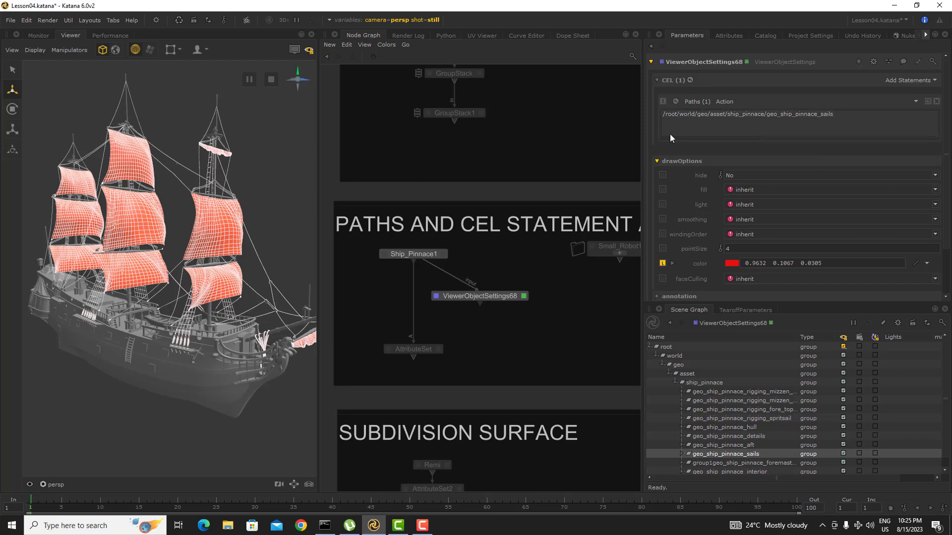
- Select the ship's hull mesh in the viewer, append it to the sails Paths statement, and undo the addition
{"action": "left_click", "coordinate": [218, 225]}
{"action": "left_click", "coordinate": [204, 371]}
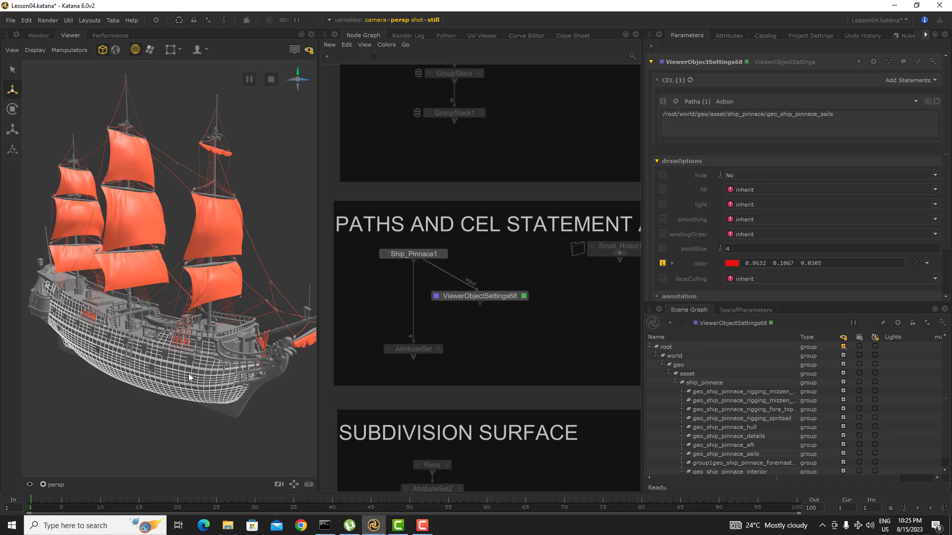
{"action": "middle_click_drag", "start_coordinate": [188, 375], "coordinate": [822, 131]}
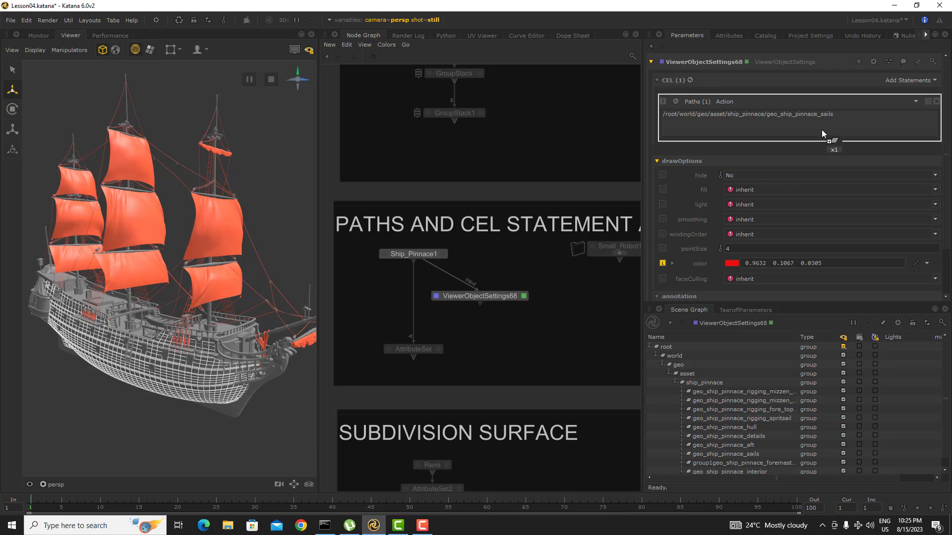
{"action": "middle_click_drag", "start_coordinate": [822, 129], "coordinate": [822, 129]}
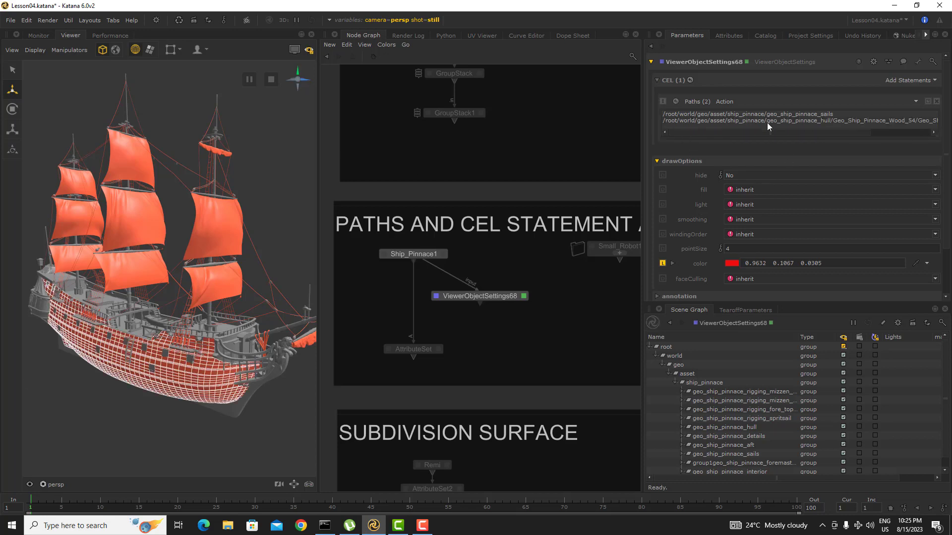
{"action": "key", "text": "ctrl+z"}
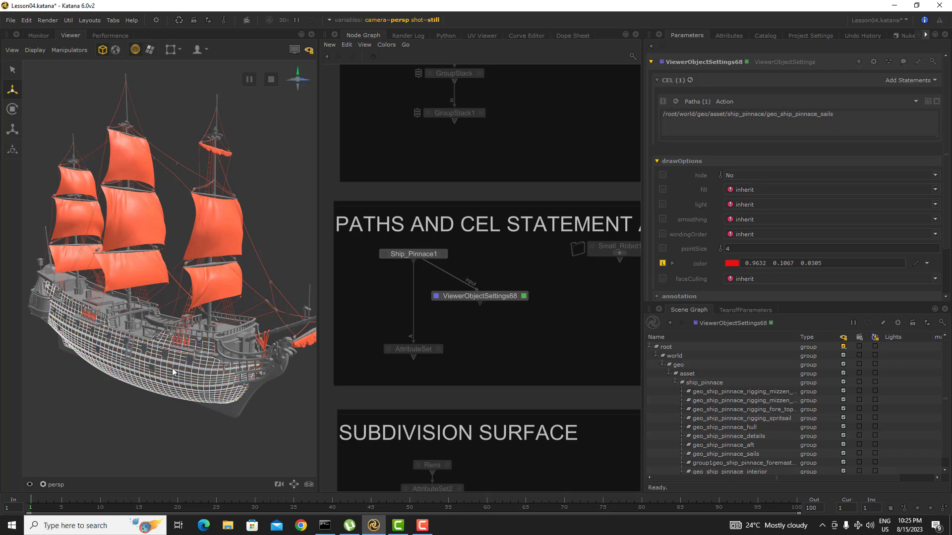
- Add the hull mesh as a second Paths statement and toggle each of the two statements off and on
{"action": "middle_click_drag", "start_coordinate": [192, 373], "coordinate": [905, 78]}
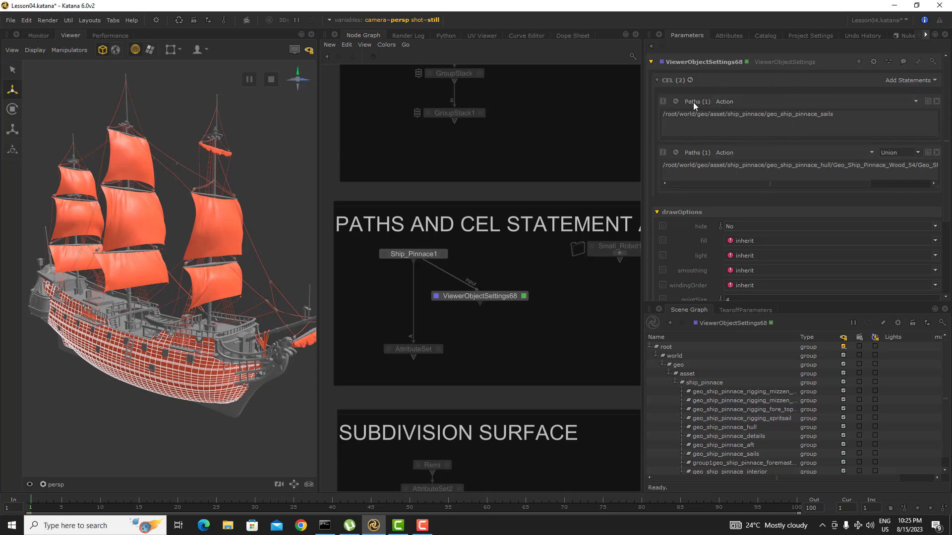
{"action": "key", "text": "d"}
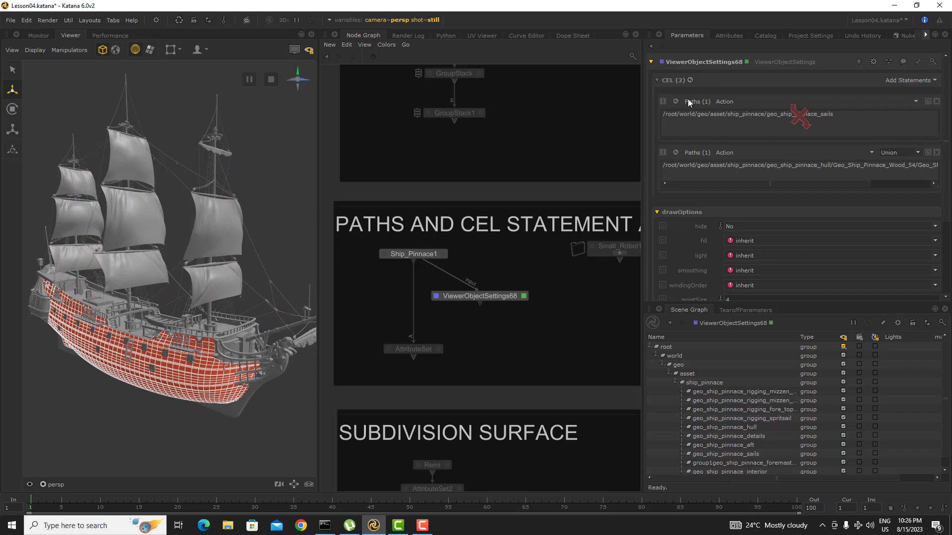
{"action": "key", "text": "d"}
{"action": "key", "text": "d"}
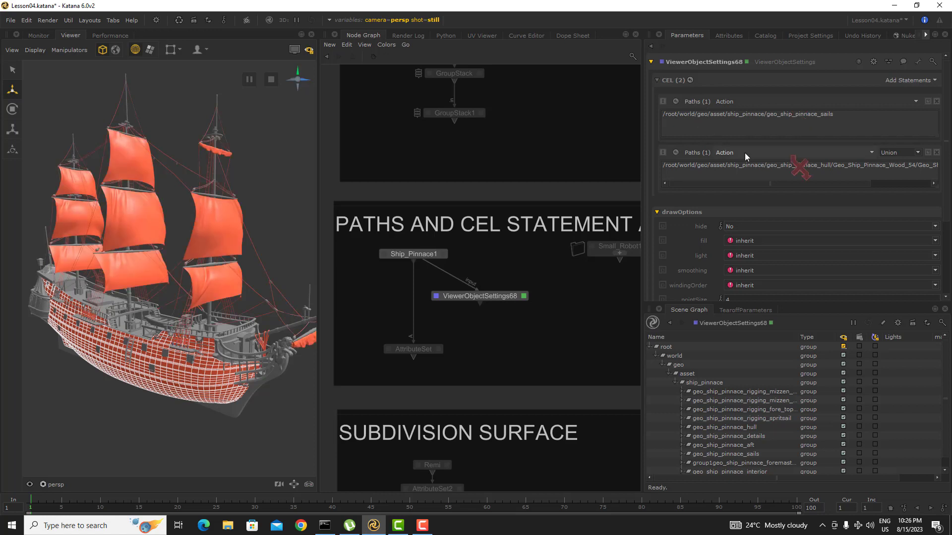
{"action": "key", "text": "d"}
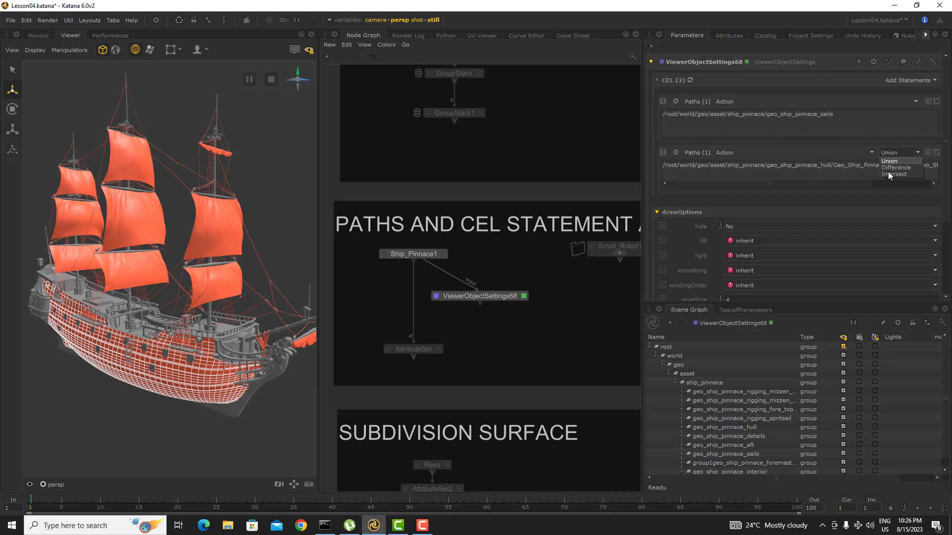
- Remove the second Paths statement containing the hull mesh
{"action": "left_click", "coordinate": [842, 151]}
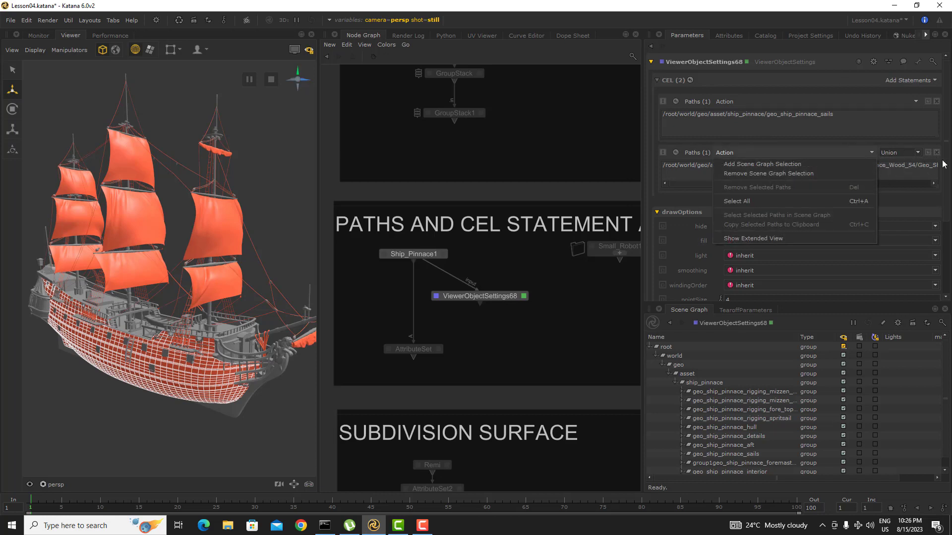
{"action": "left_click", "coordinate": [682, 150]}
{"action": "left_click", "coordinate": [936, 152]}
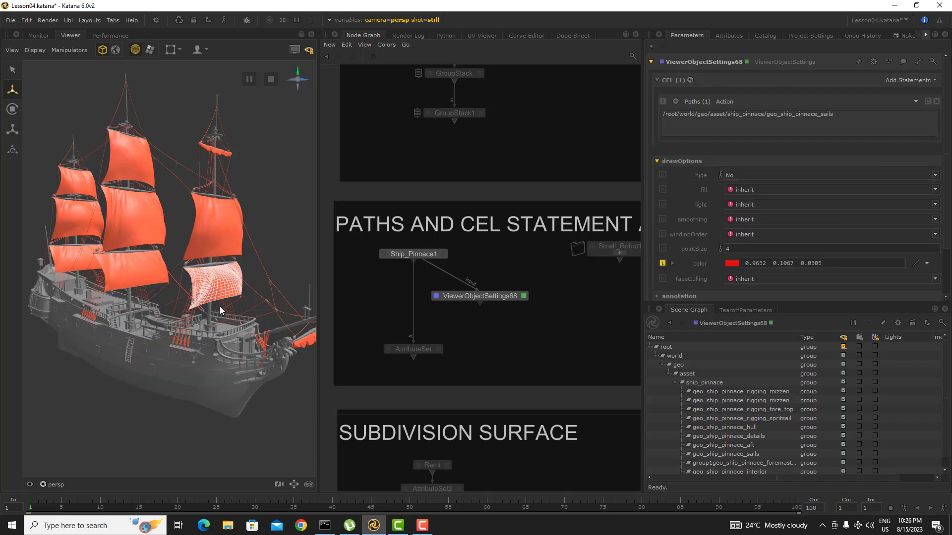
- Select the two large sails on the mast nearest the bow and add them as a second Paths statement
{"action": "left_click", "coordinate": [227, 231], "text": "shift"}
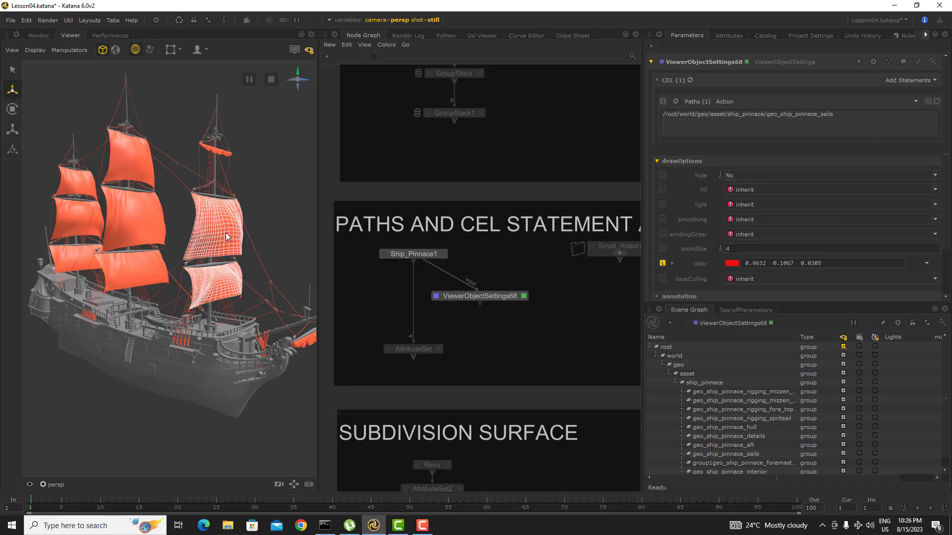
{"action": "middle_click_drag", "start_coordinate": [225, 233], "coordinate": [908, 81]}
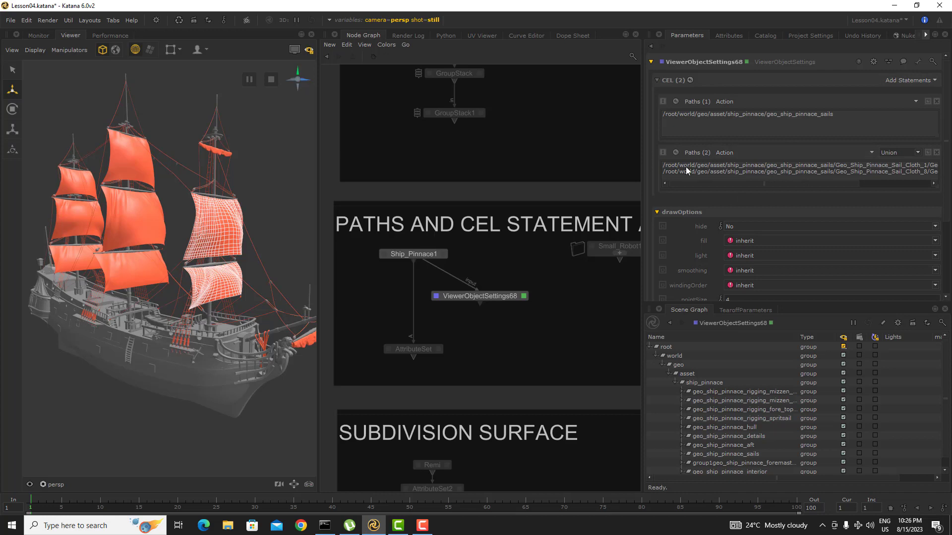
- Select the first statement's geo_ship_pinnace_sails path in the Scene Graph
{"action": "triple_click", "coordinate": [748, 115]}
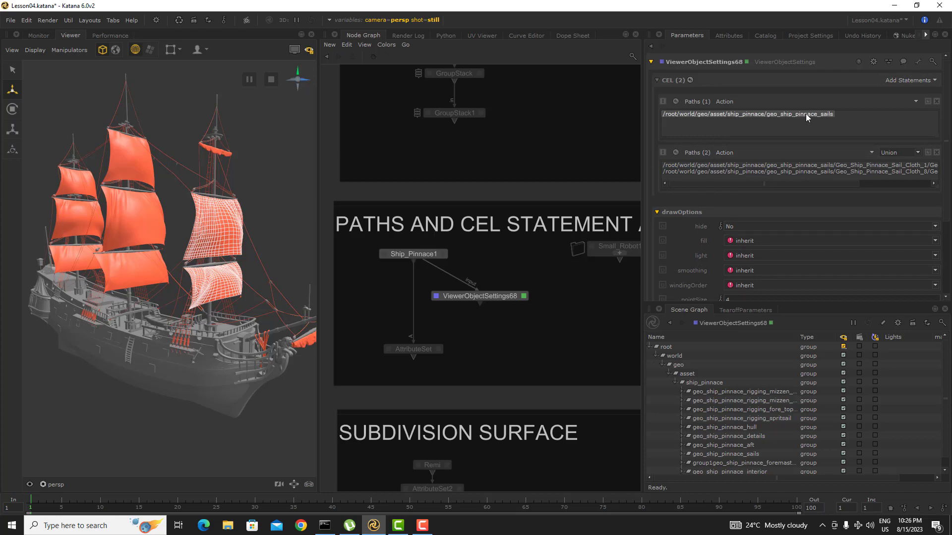
{"action": "right_click", "coordinate": [716, 114]}
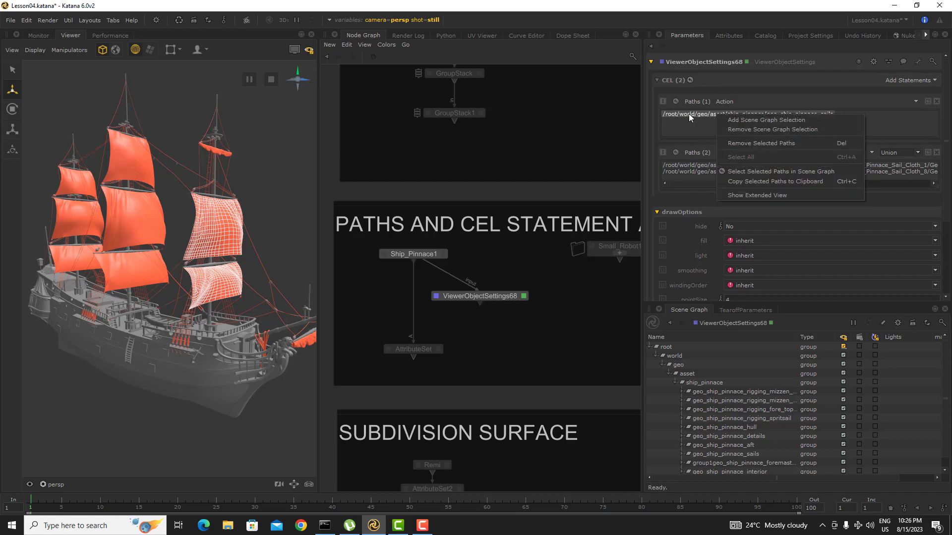
{"action": "left_click", "coordinate": [751, 171]}
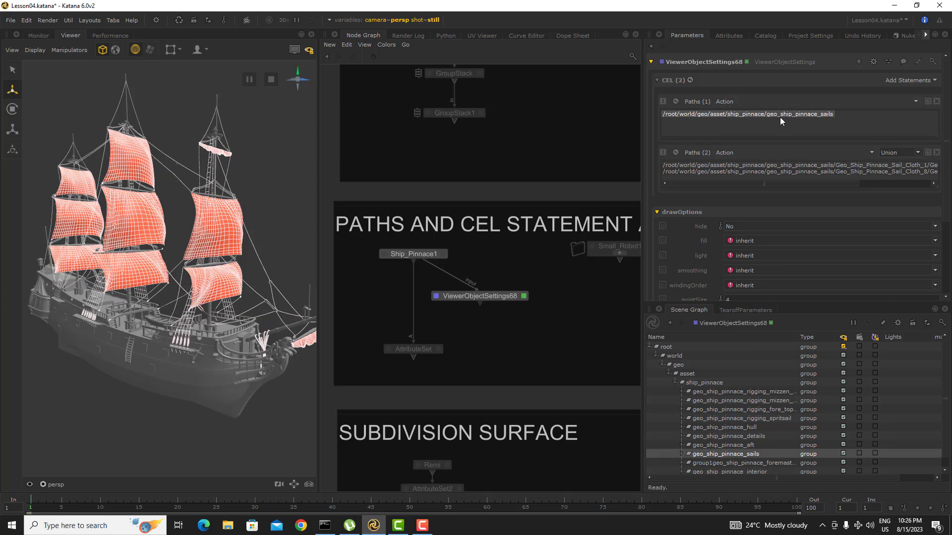
{"action": "right_click", "coordinate": [755, 115]}
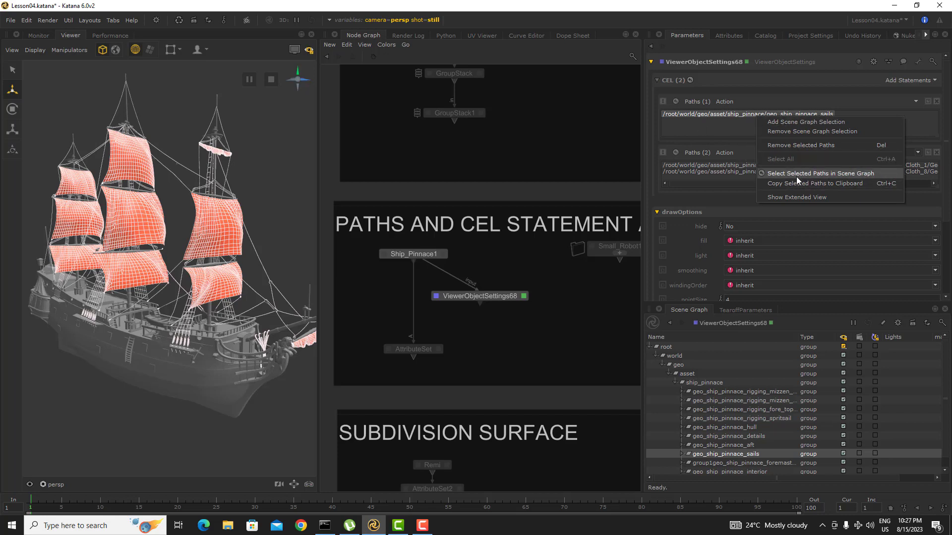
{"action": "left_click", "coordinate": [708, 125]}
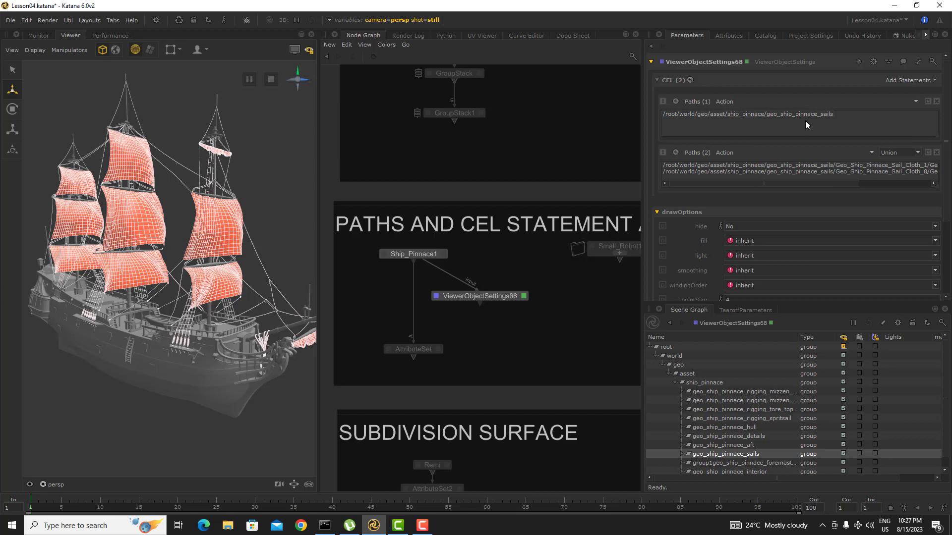
{"action": "left_click", "coordinate": [710, 112]}
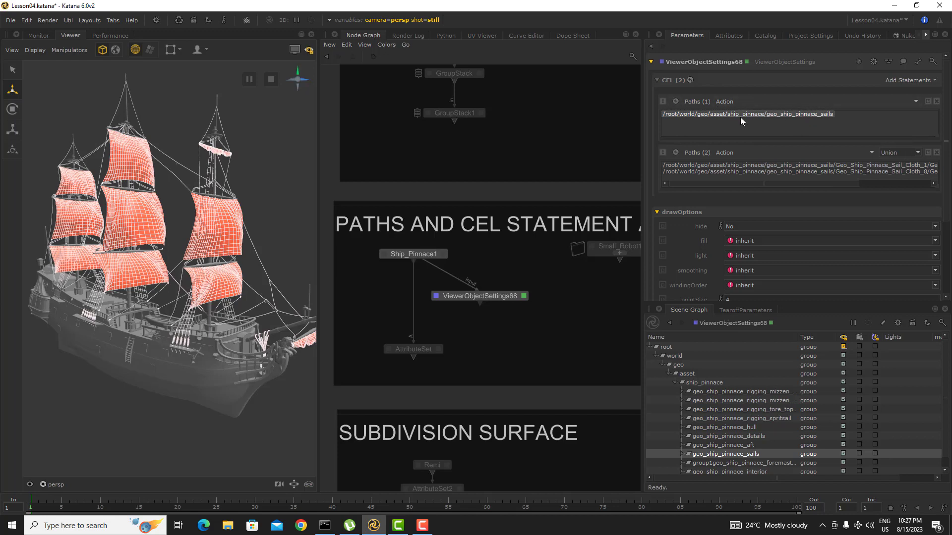
{"action": "left_click", "coordinate": [675, 101]}
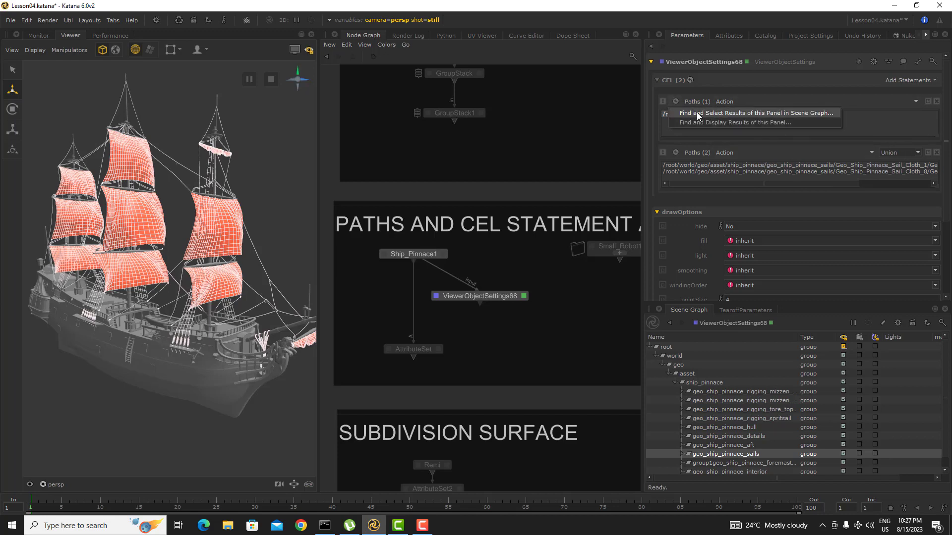
{"action": "right_click", "coordinate": [688, 110]}
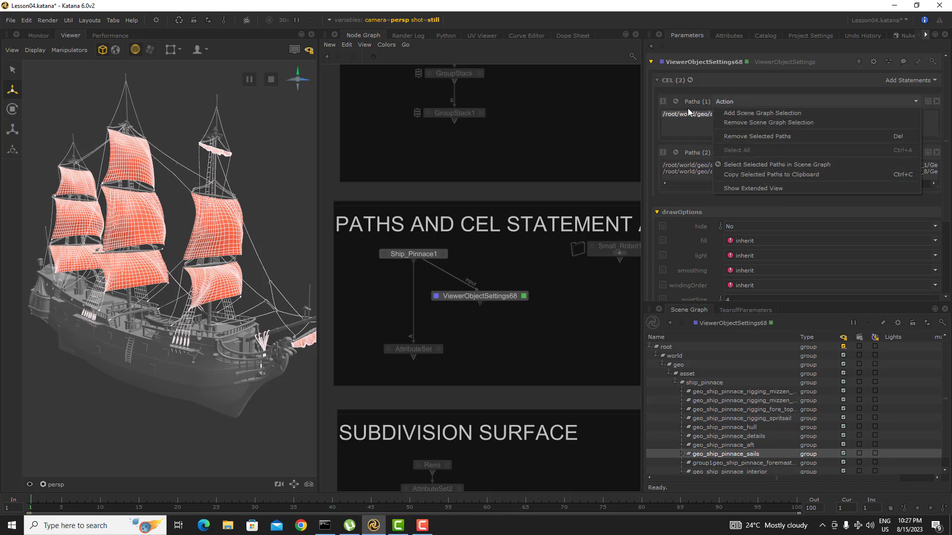
- Display the results matched by the second Paths statement, select the listed locations and close the results list
{"action": "left_click", "coordinate": [676, 152]}
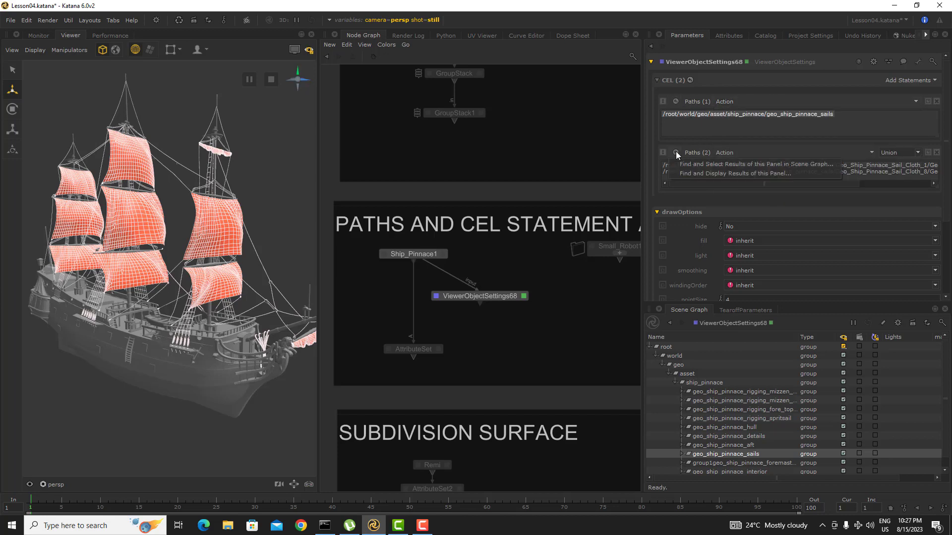
{"action": "left_click", "coordinate": [697, 174]}
{"action": "left_click_drag", "start_coordinate": [406, 177], "coordinate": [407, 195]}
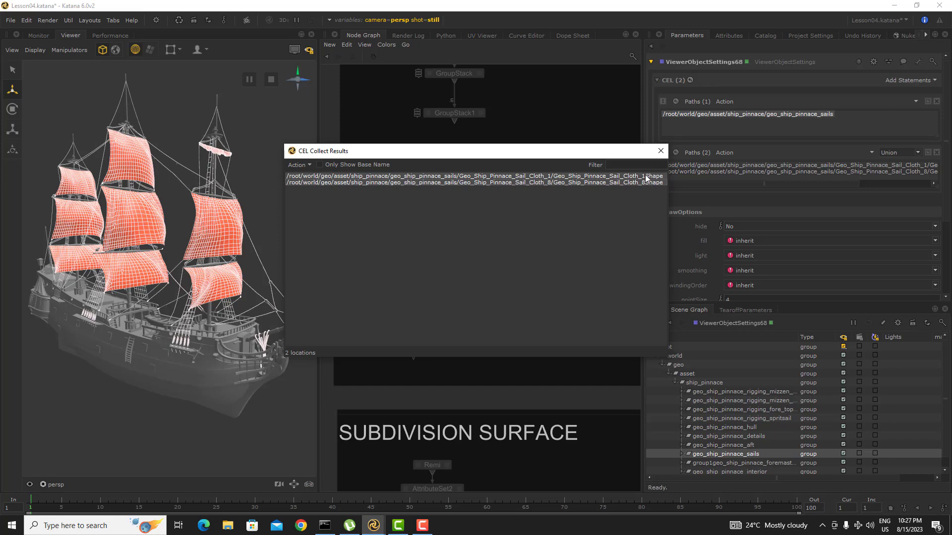
{"action": "left_click", "coordinate": [660, 150]}
- Find and select the results of the second Paths statement in the Scene Graph
{"action": "left_click", "coordinate": [675, 152]}
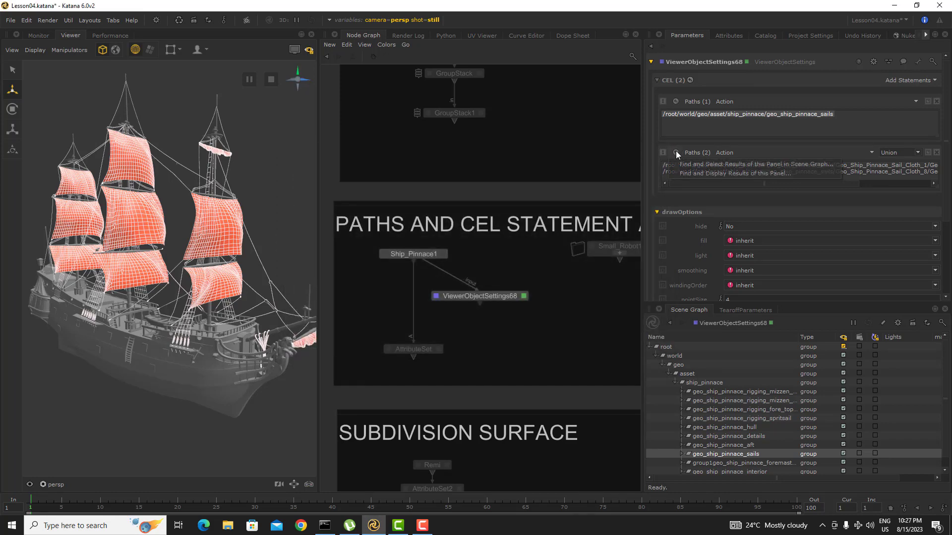
{"action": "left_click", "coordinate": [730, 165]}
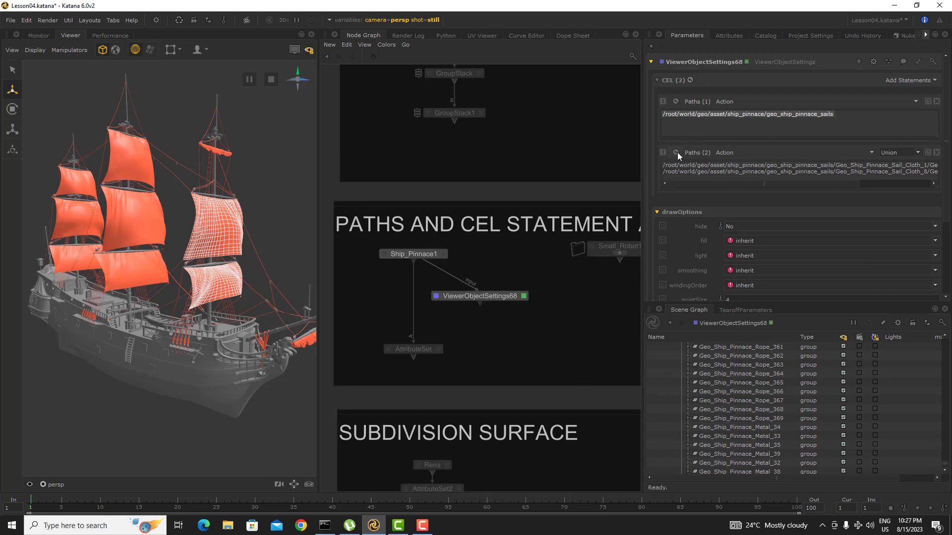
{"action": "left_click", "coordinate": [777, 150]}
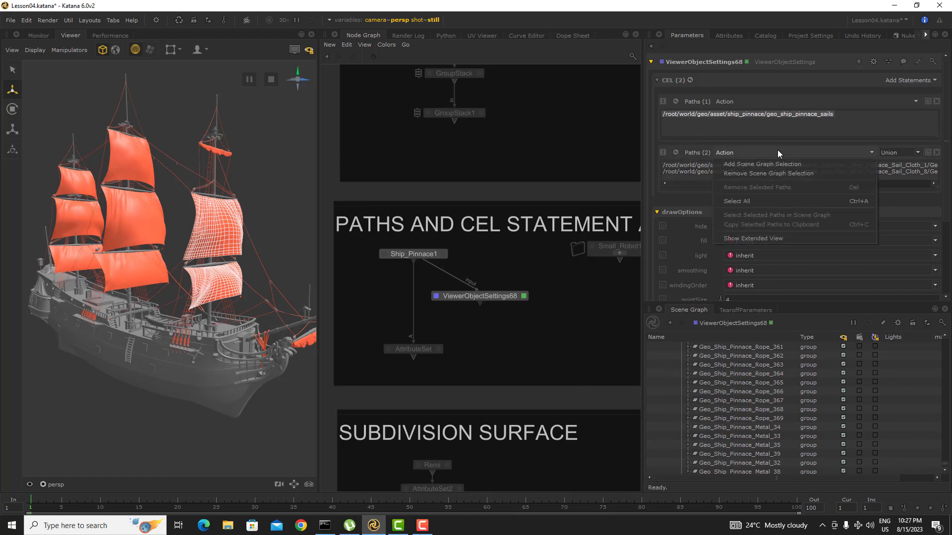
{"action": "left_click", "coordinate": [646, 134]}
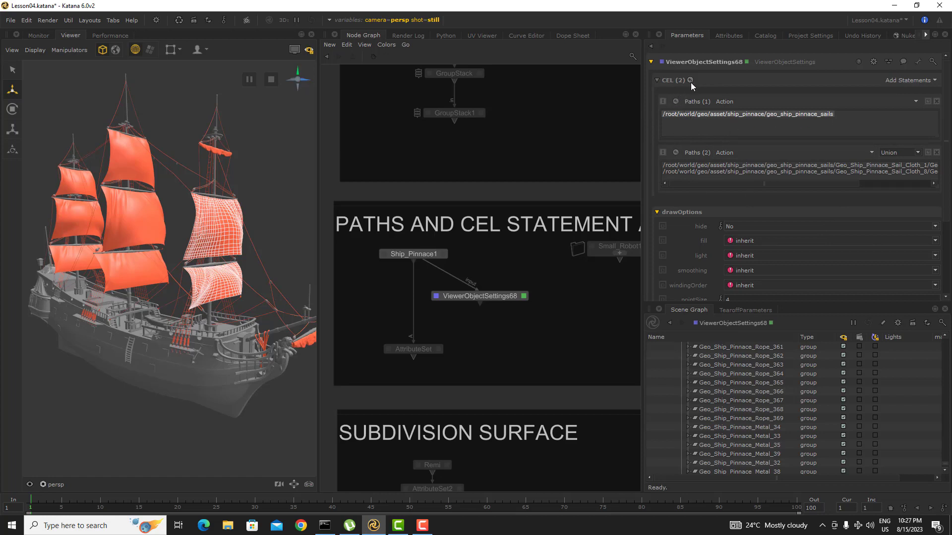
- Find and display the combined results of all CEL statements on the node, closing the results list when done
{"action": "left_click", "coordinate": [671, 80]}
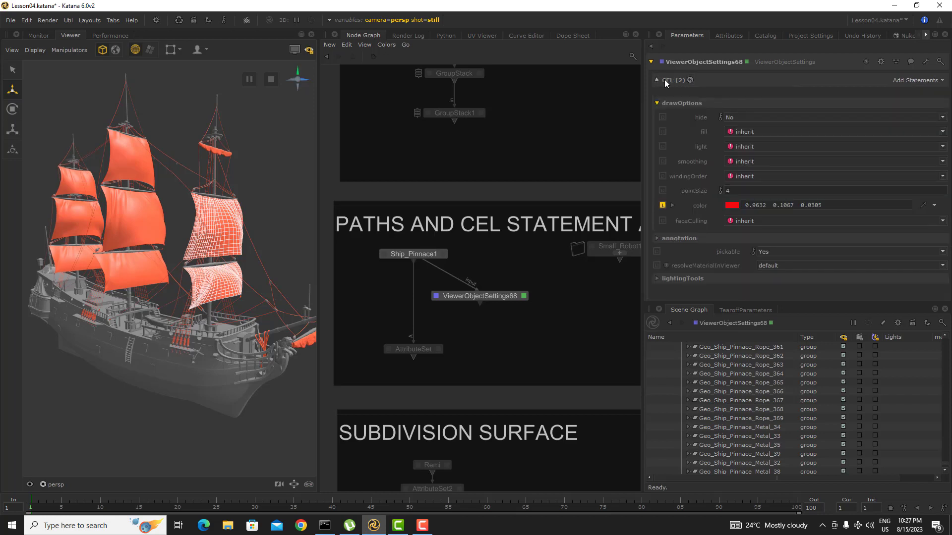
{"action": "left_click", "coordinate": [664, 81]}
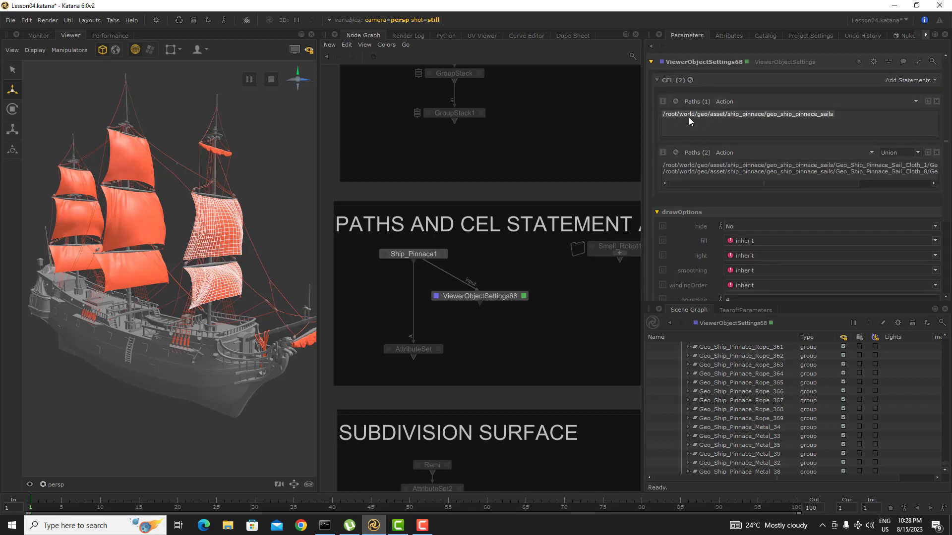
{"action": "left_click", "coordinate": [690, 80]}
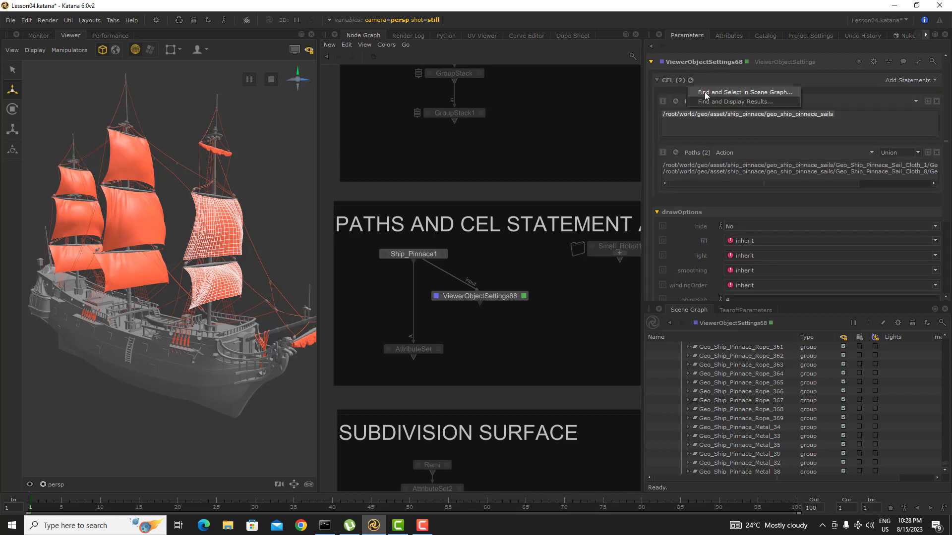
{"action": "left_click", "coordinate": [734, 101]}
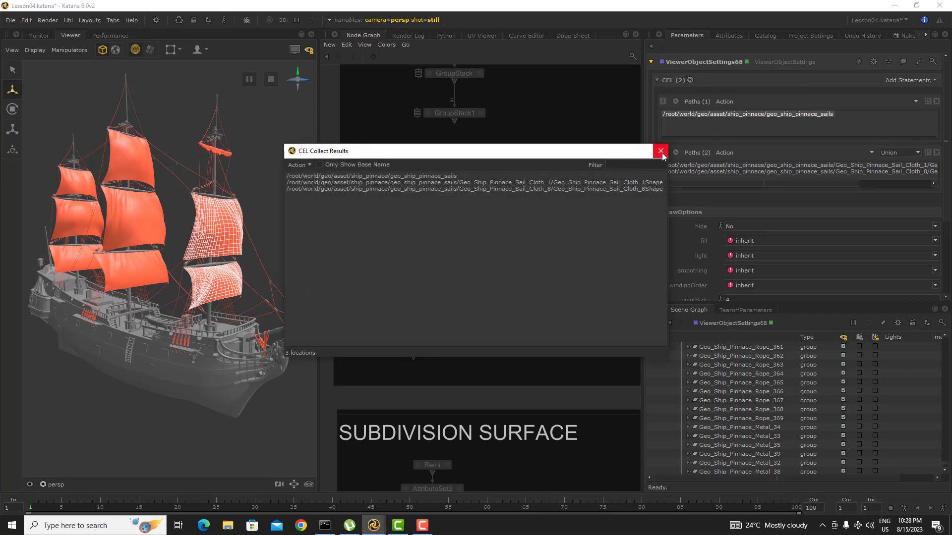
{"action": "left_click", "coordinate": [661, 151]}
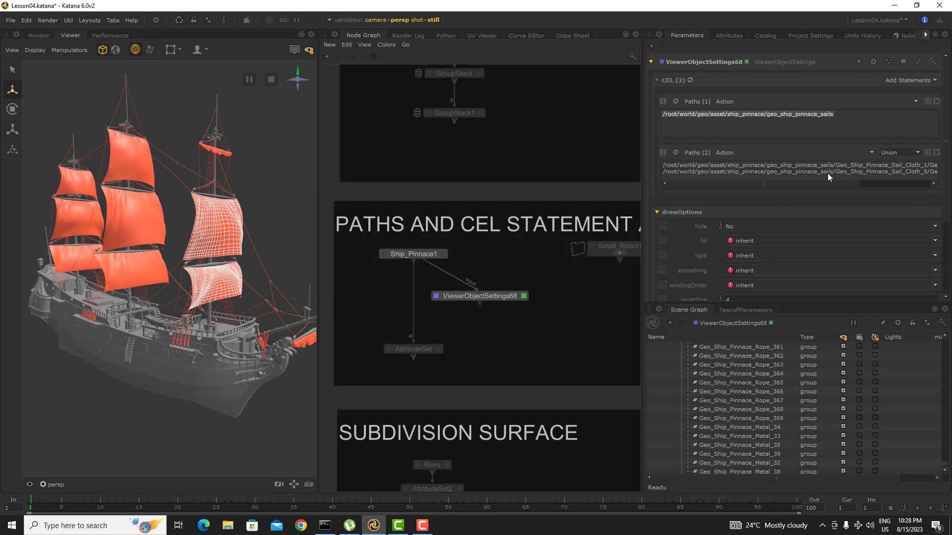
- Try the Difference operation on the second Paths statement containing the two sail shapes
{"action": "left_click", "coordinate": [811, 171]}
{"action": "left_click", "coordinate": [810, 166]}
{"action": "left_click", "coordinate": [809, 171]}
{"action": "left_click", "coordinate": [812, 166]}
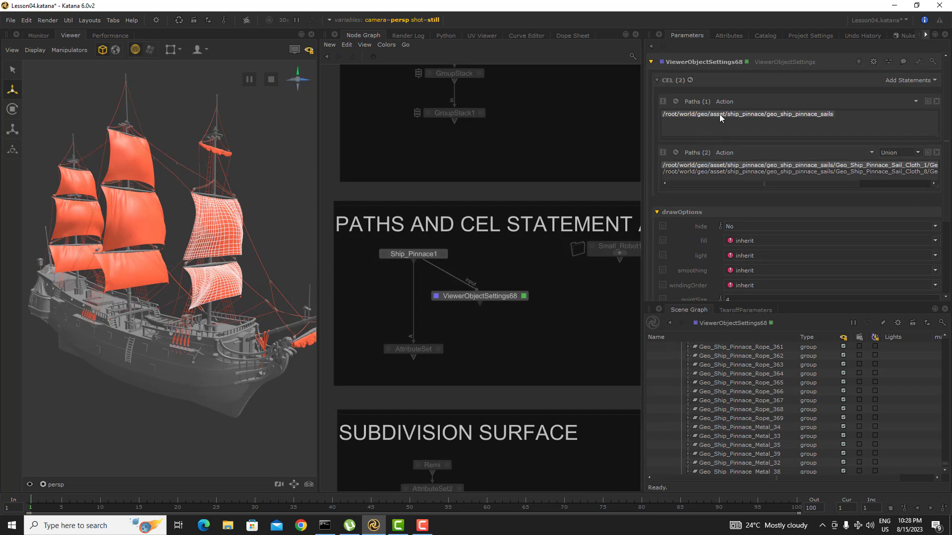
{"action": "left_click", "coordinate": [907, 152]}
{"action": "left_click", "coordinate": [896, 160]}
{"action": "left_click", "coordinate": [777, 151]}
{"action": "left_click", "coordinate": [846, 148]}
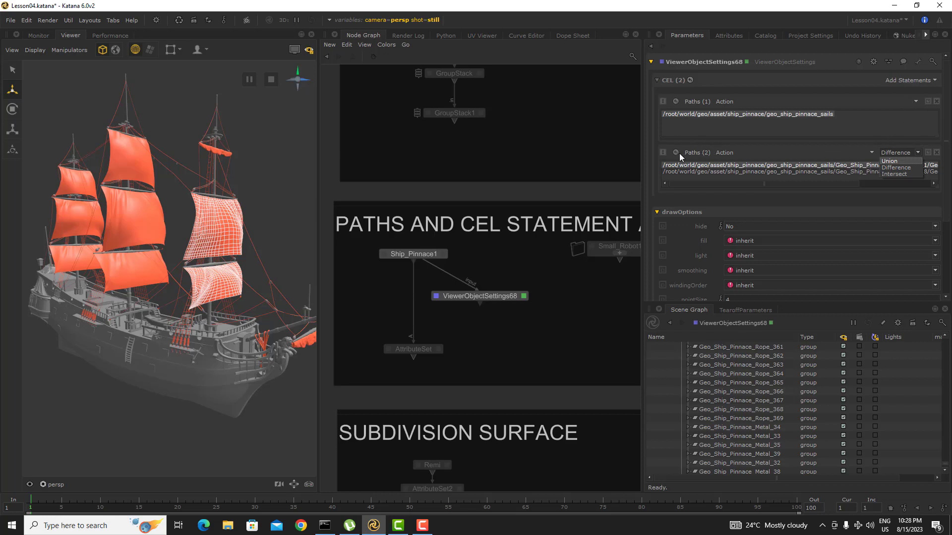
- Move the Paths statement with the two sail shapes above the geo_ship_pinnace_sails statement
{"action": "left_click", "coordinate": [661, 154]}
{"action": "left_click_drag", "start_coordinate": [662, 154], "coordinate": [667, 98]}
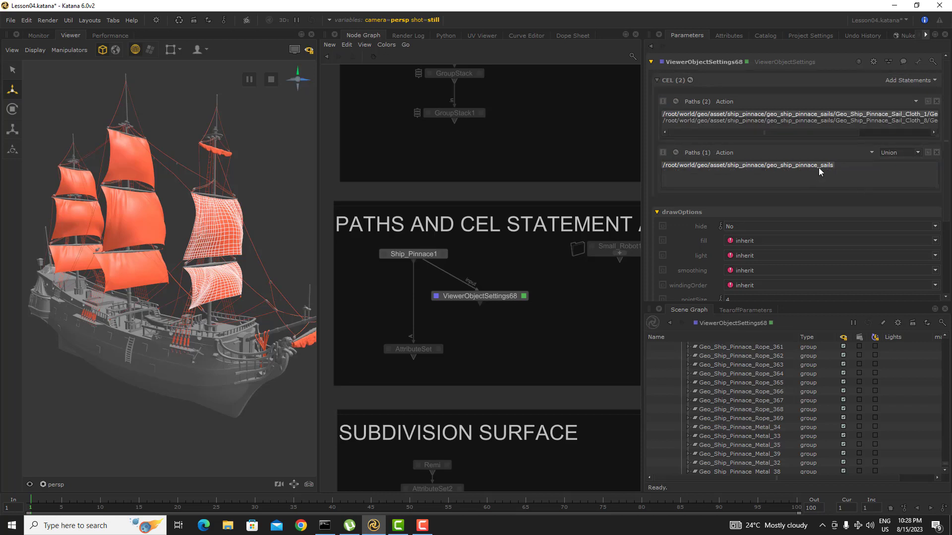
{"action": "left_click", "coordinate": [821, 185]}
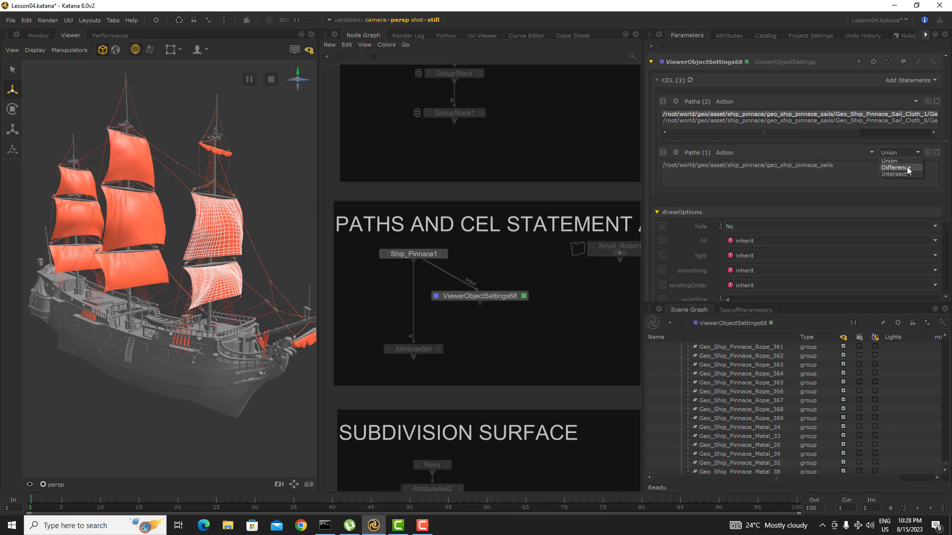
- Try the Difference and Intersect operations on the geo_ship_pinnace_sails statement and undo both changes
{"action": "left_click", "coordinate": [896, 167]}
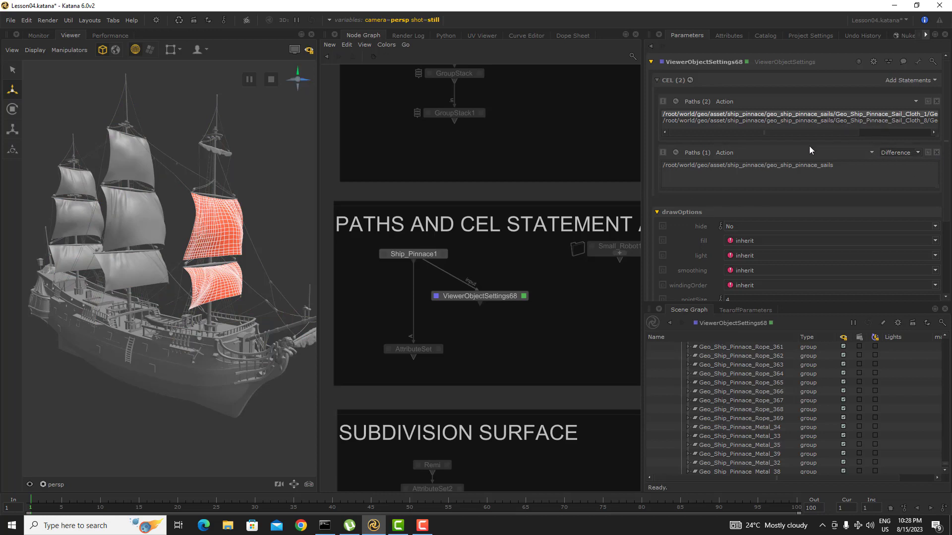
{"action": "triple_click", "coordinate": [795, 165]}
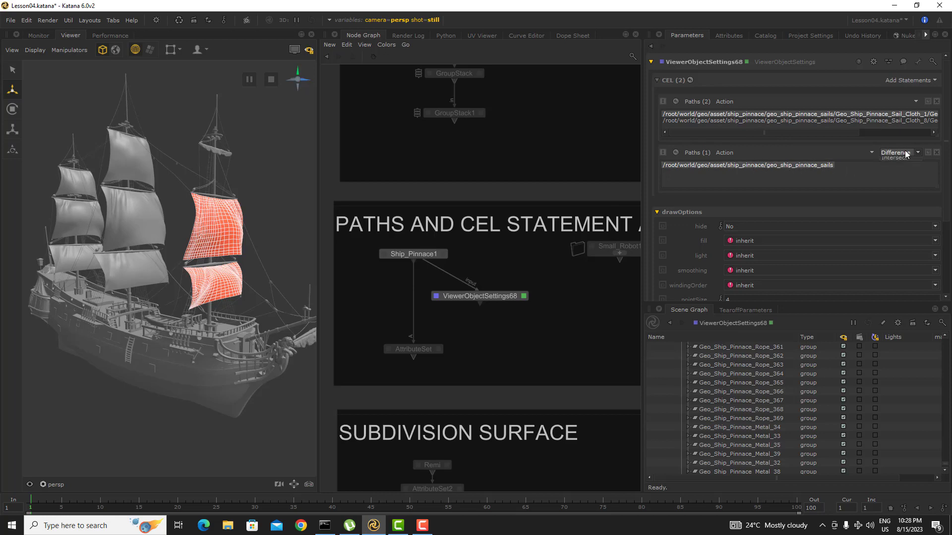
{"action": "left_click", "coordinate": [903, 153]}
{"action": "left_click", "coordinate": [903, 174]}
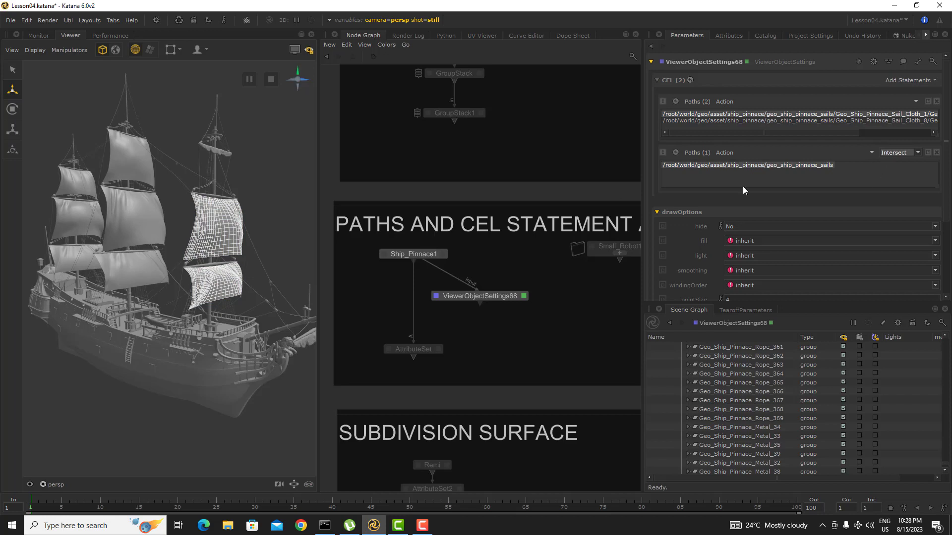
{"action": "key", "text": "ctrl+z"}
{"action": "key", "text": "ctrl+z"}
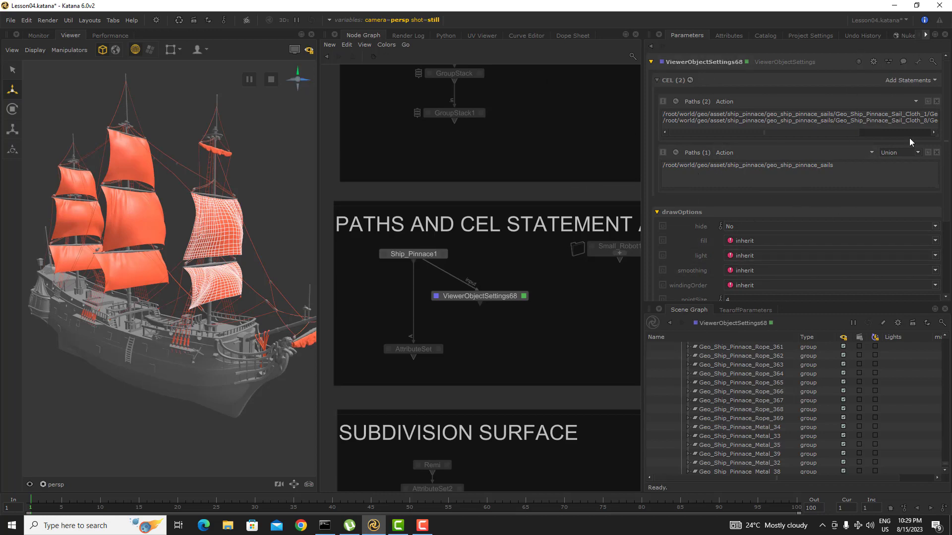
- Replace the two existing Paths statements with a Custom statement followed by a new empty Paths statement
{"action": "left_click", "coordinate": [936, 101]}
{"action": "left_click", "coordinate": [936, 102]}
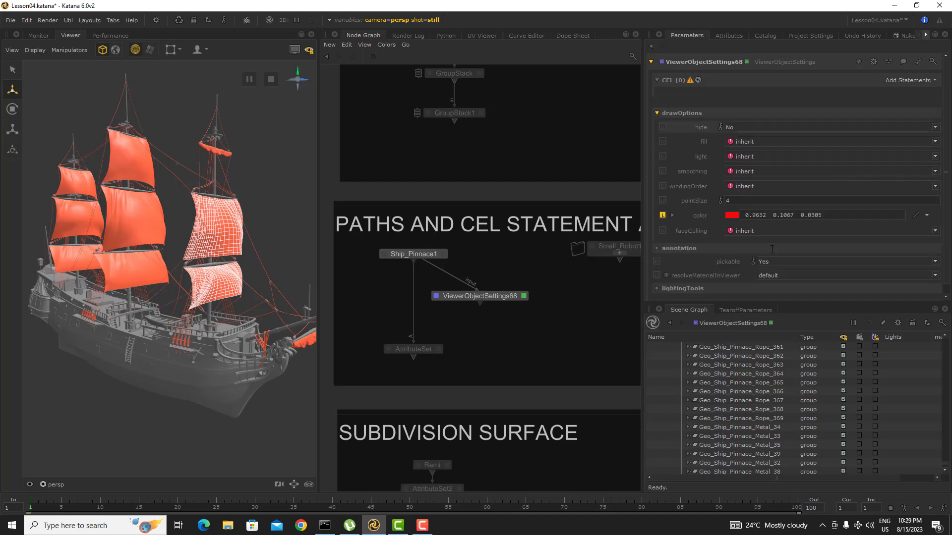
{"action": "left_click", "coordinate": [912, 80]}
{"action": "left_click", "coordinate": [868, 110]}
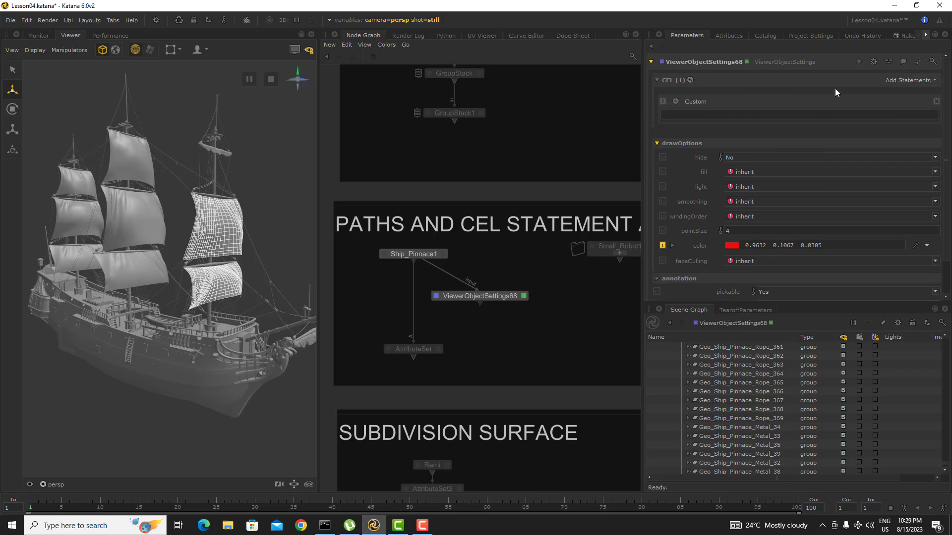
{"action": "left_click", "coordinate": [895, 79]}
{"action": "left_click", "coordinate": [868, 93]}
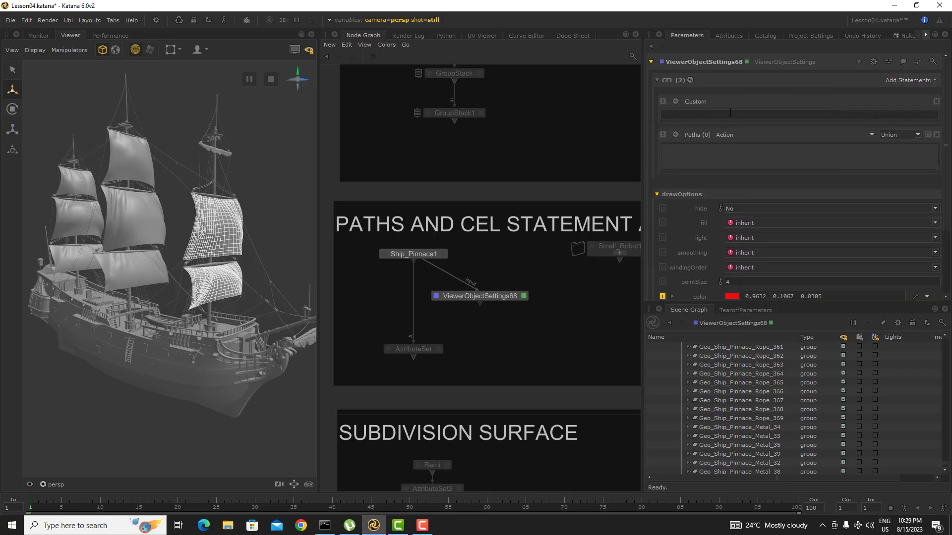
- Add the geo_ship_pinnace_sails location from the Scene Graph to both the Paths statement and the Custom statement
{"action": "scroll", "coordinate": [734, 396], "scroll_direction": "down", "scroll_amount": 1}
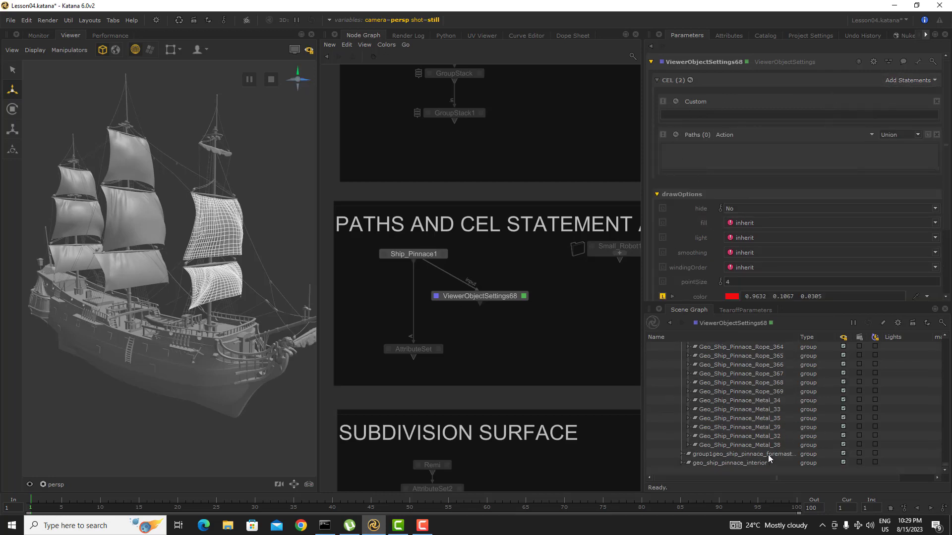
{"action": "scroll", "coordinate": [743, 426], "scroll_direction": "up", "scroll_amount": 15}
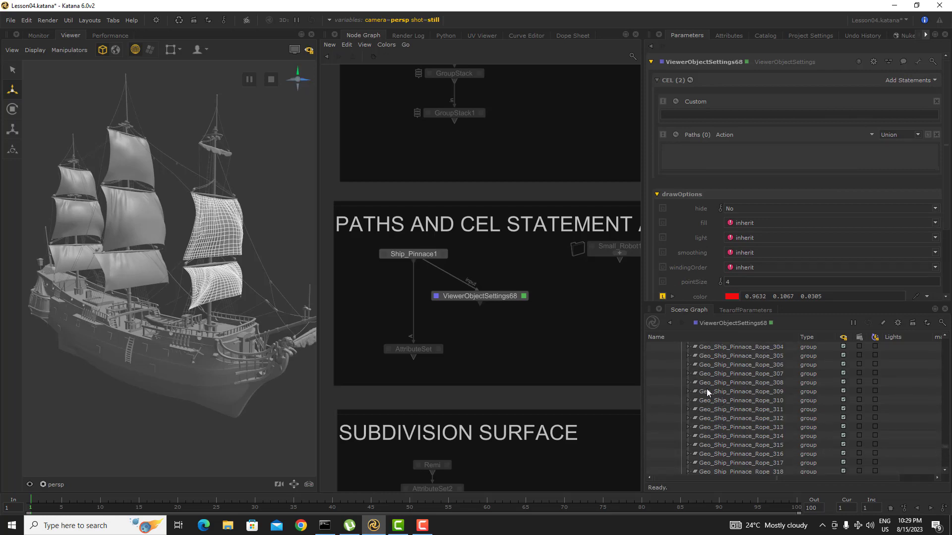
{"action": "scroll", "coordinate": [706, 384], "scroll_direction": "up", "scroll_amount": 18}
{"action": "left_click_drag", "start_coordinate": [945, 418], "coordinate": [950, 378]}
{"action": "left_click_drag", "start_coordinate": [748, 443], "coordinate": [782, 162]}
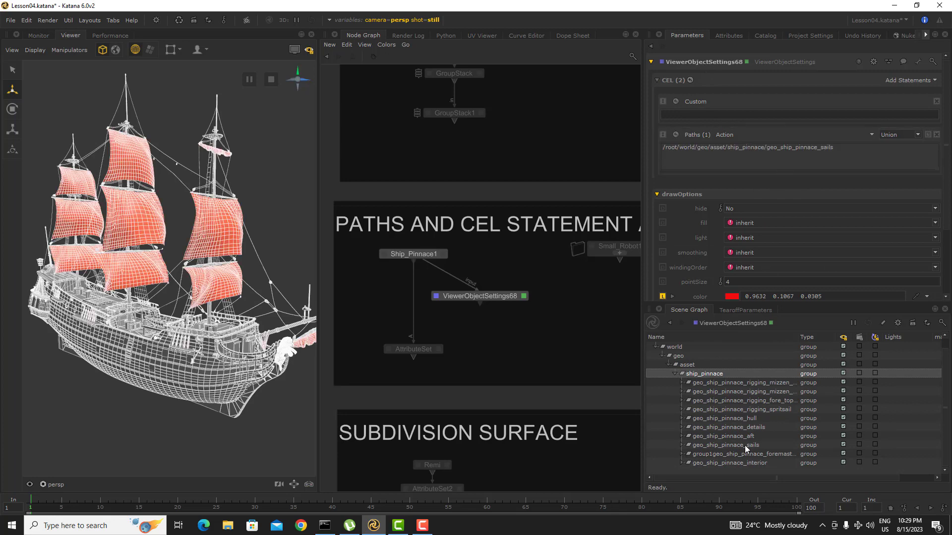
{"action": "left_click_drag", "start_coordinate": [745, 445], "coordinate": [702, 113]}
- Examine the options for the sails path in the Paths statement and the editable path text in the Custom statement
{"action": "left_click", "coordinate": [802, 146]}
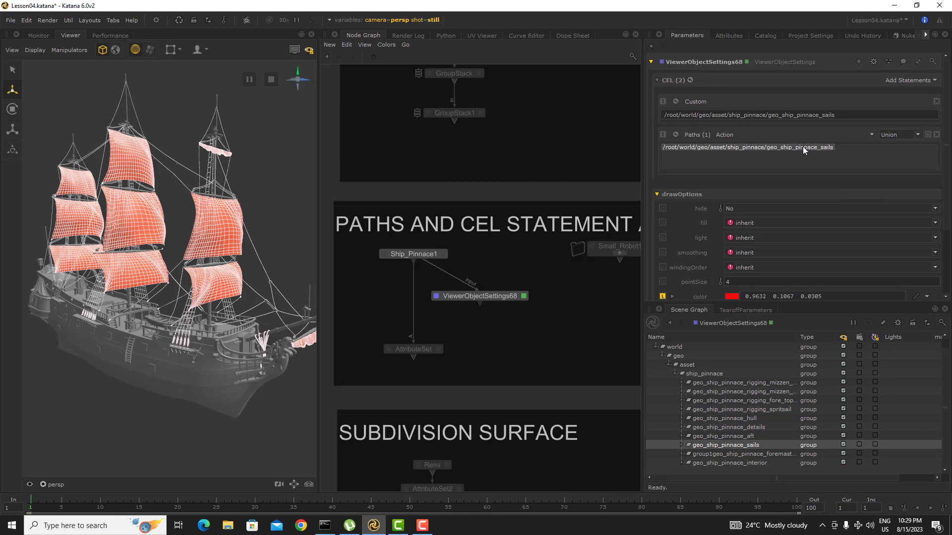
{"action": "right_click", "coordinate": [803, 147]}
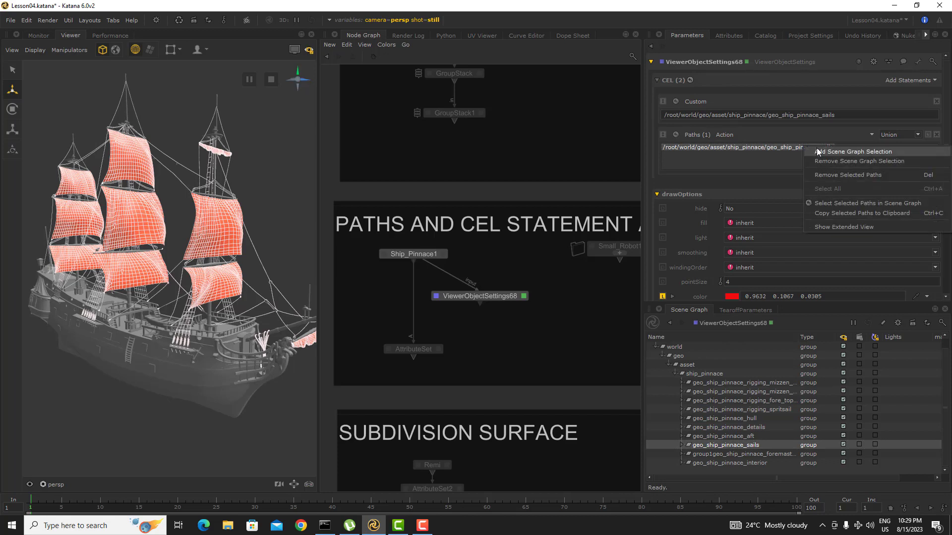
{"action": "left_click", "coordinate": [754, 151]}
{"action": "left_click", "coordinate": [757, 151]}
{"action": "left_click", "coordinate": [760, 149]}
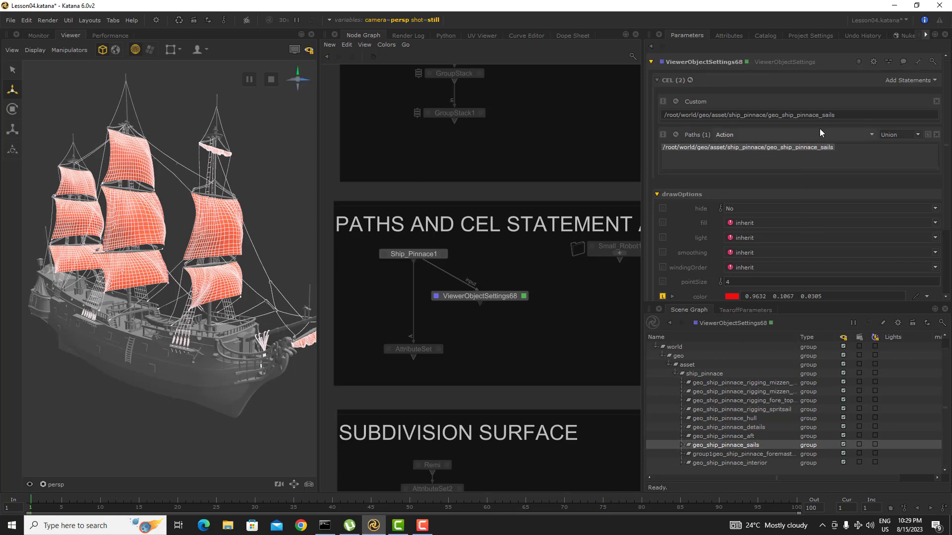
{"action": "left_click", "coordinate": [848, 113]}
{"action": "left_click_drag", "start_coordinate": [794, 117], "coordinate": [657, 110]}
{"action": "left_click_drag", "start_coordinate": [845, 114], "coordinate": [655, 113]}
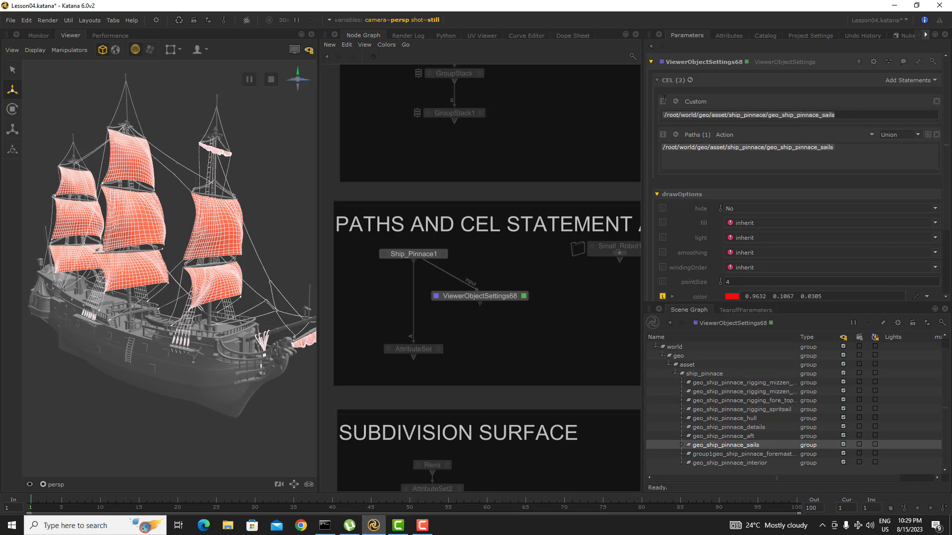
{"action": "left_click", "coordinate": [855, 117]}
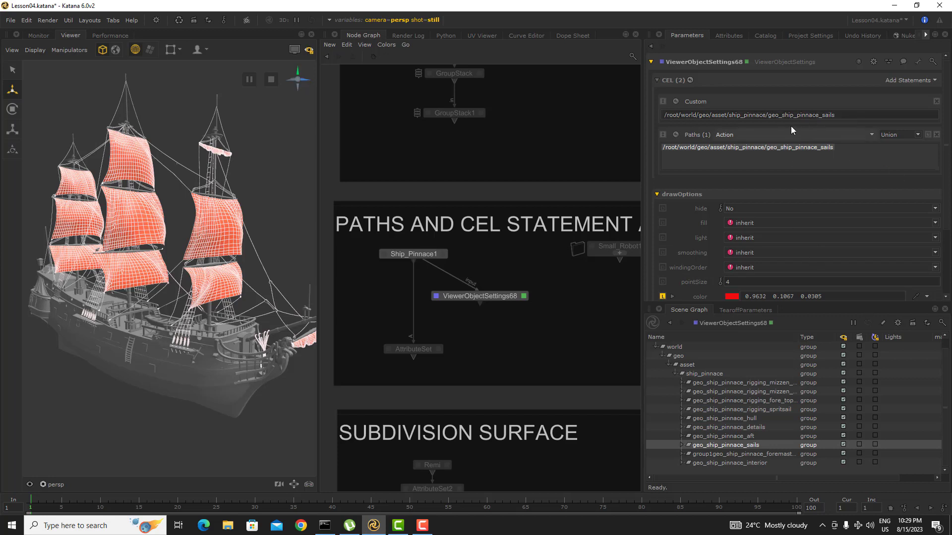
- Shorten the Custom statement to /root/world/geo/asset/ship_pinnace and select the results of the Paths and Custom statements in the Scene Graph
{"action": "left_click_drag", "start_coordinate": [766, 115], "coordinate": [871, 117]}
{"action": "key", "text": "BackSpace"}
{"action": "left_click", "coordinate": [674, 135]}
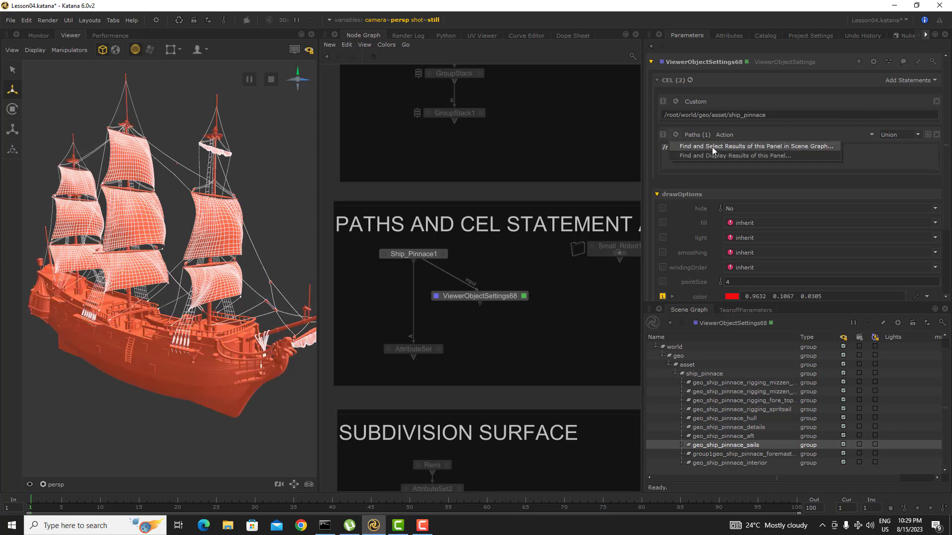
{"action": "left_click", "coordinate": [712, 147]}
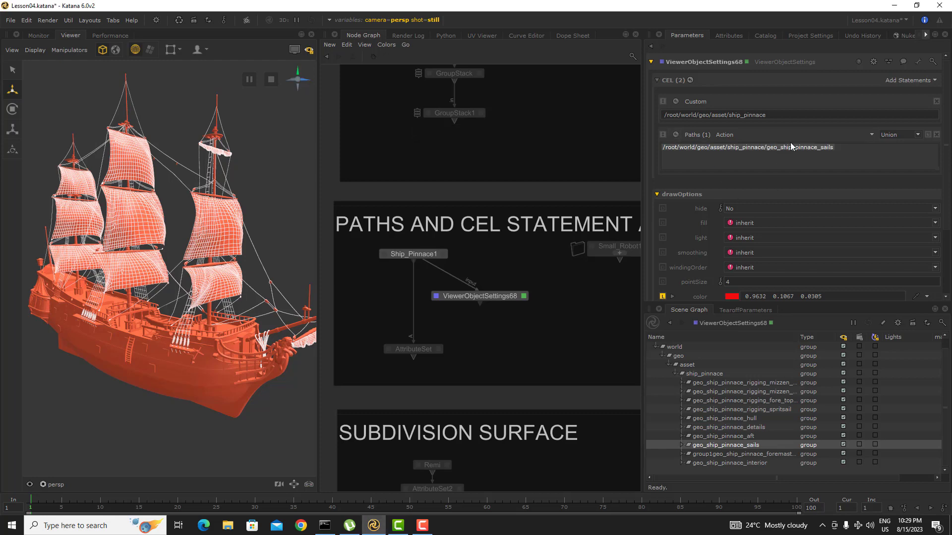
{"action": "left_click", "coordinate": [677, 100]}
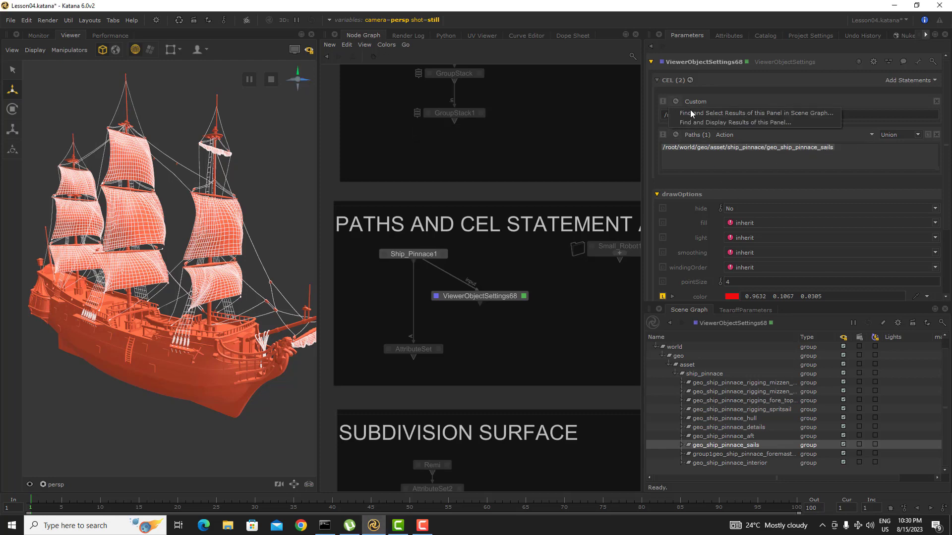
{"action": "left_click", "coordinate": [698, 111]}
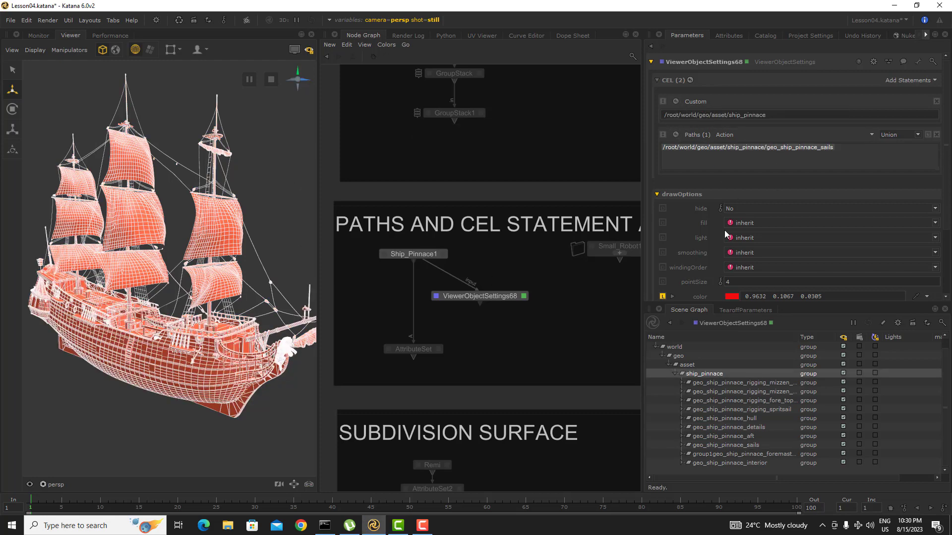
{"action": "left_click_drag", "start_coordinate": [774, 116], "coordinate": [747, 116]}
{"action": "left_click_drag", "start_coordinate": [779, 115], "coordinate": [628, 108]}
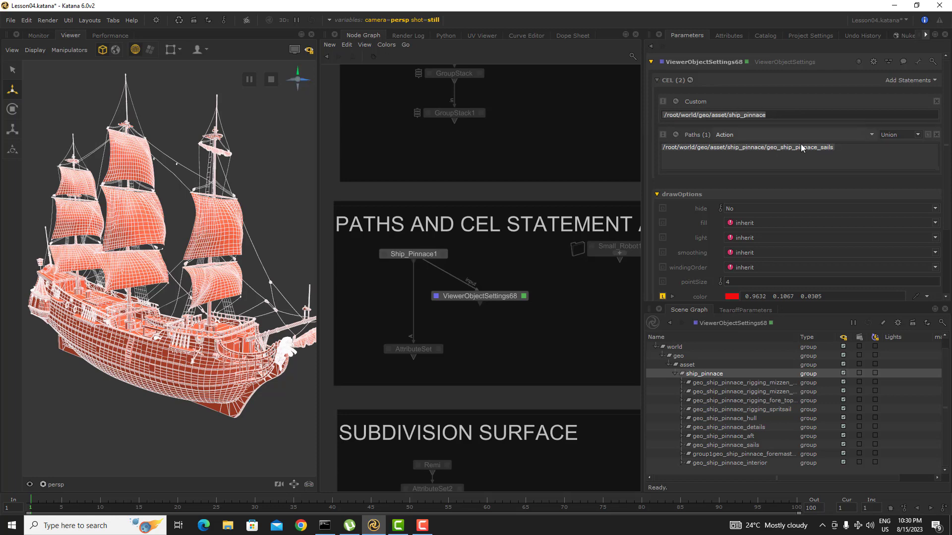
{"action": "left_click", "coordinate": [786, 113]}
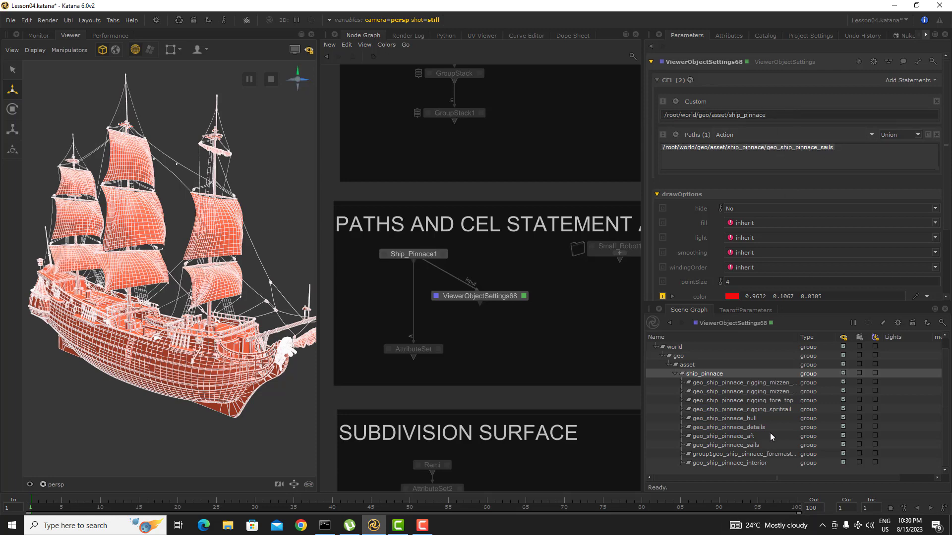
{"action": "left_click", "coordinate": [766, 409]}
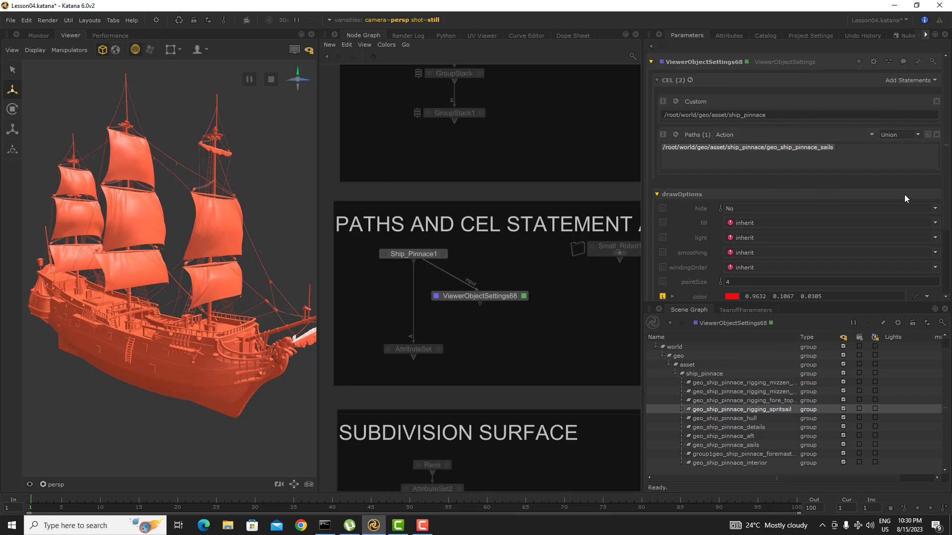
- Try the Difference operation on the Paths statement holding the sails location
{"action": "left_click", "coordinate": [837, 134]}
{"action": "left_click", "coordinate": [761, 146]}
{"action": "left_click", "coordinate": [898, 149]}
- Try placing the Paths statement above the Custom statement with Difference on the Custom one, check the ship, and undo both changes
{"action": "left_click_drag", "start_coordinate": [664, 135], "coordinate": [667, 100]}
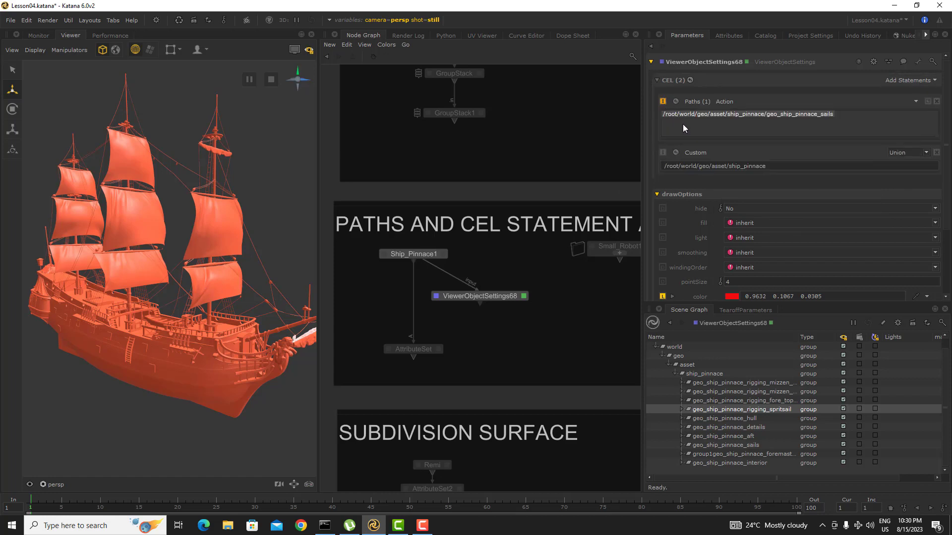
{"action": "left_click", "coordinate": [902, 163]}
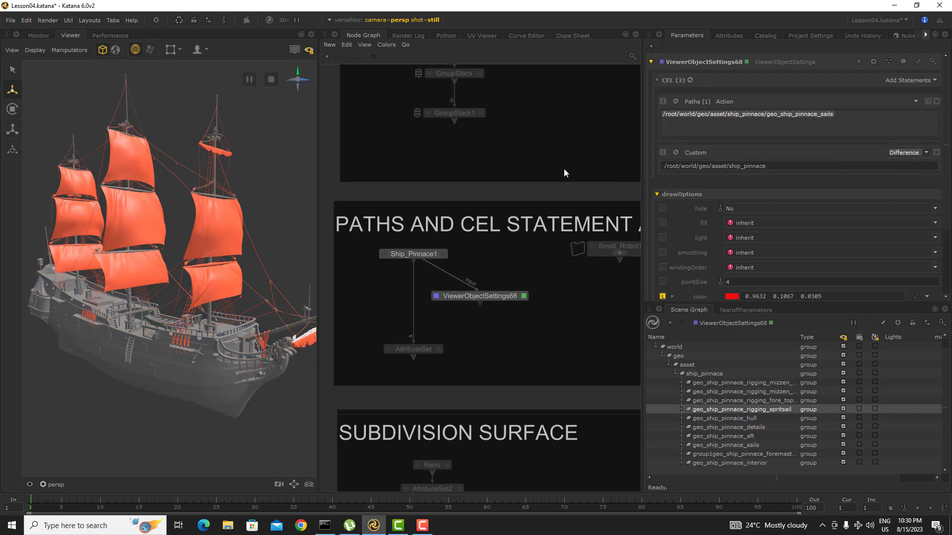
{"action": "mouse_move", "coordinate": [236, 269]}
{"action": "left_mouse_down", "text": "alt"}
{"action": "mouse_move", "coordinate": [212, 251]}
{"action": "mouse_move", "coordinate": [244, 263]}
{"action": "left_mouse_up", "text": "alt"}
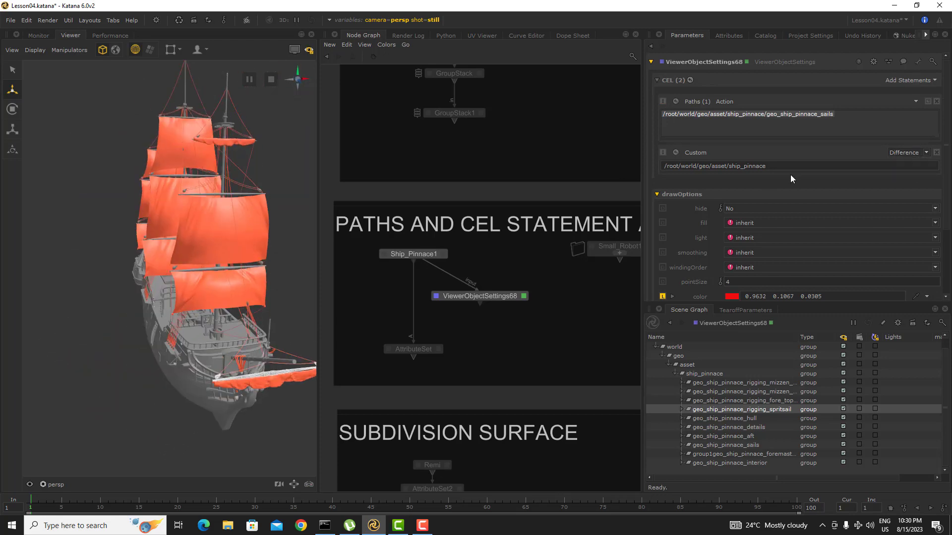
{"action": "key", "text": "ctrl+z"}
{"action": "key", "text": "ctrl+z"}
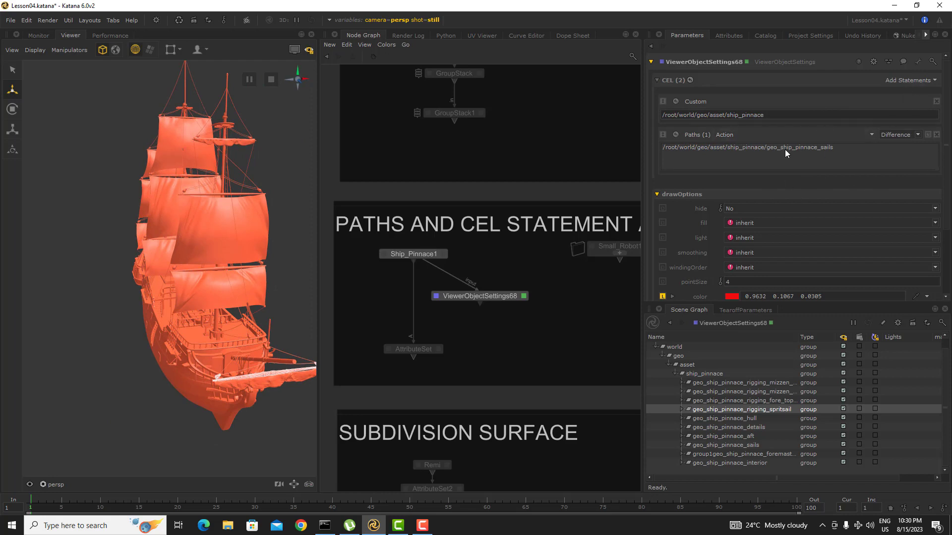
- Remove the Paths statement containing geo_ship_pinnace_sails from the CEL list
{"action": "left_click", "coordinate": [936, 135]}
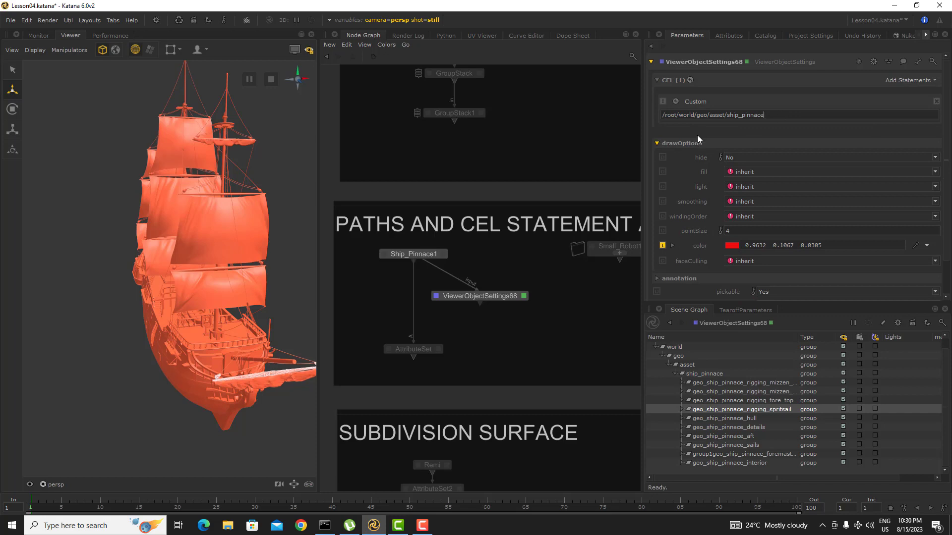
{"action": "left_click_drag", "start_coordinate": [298, 276], "coordinate": [223, 277], "text": "alt"}
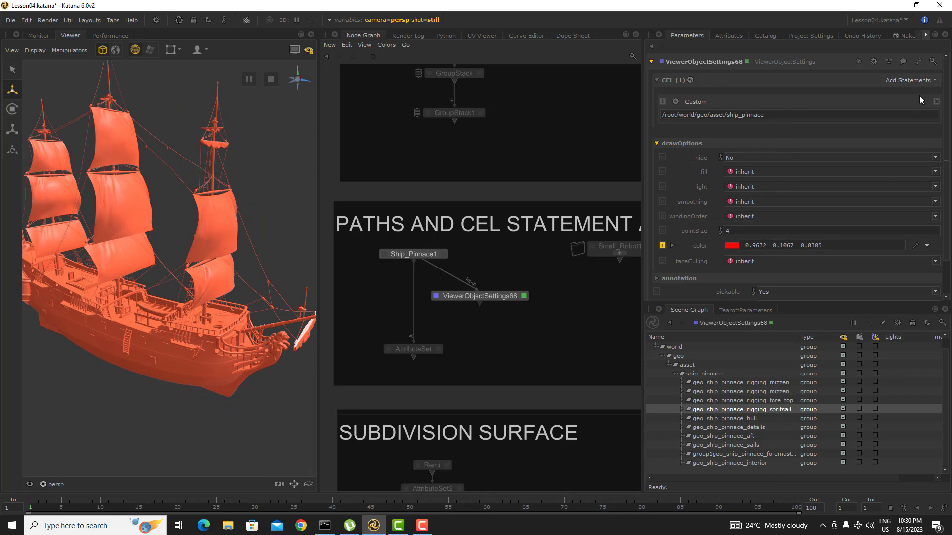
- Try a second Custom statement with the geo_ship_pinnace_rigging_fore_topgallantsail location and remove it again
{"action": "left_click", "coordinate": [920, 79]}
{"action": "left_click", "coordinate": [886, 110]}
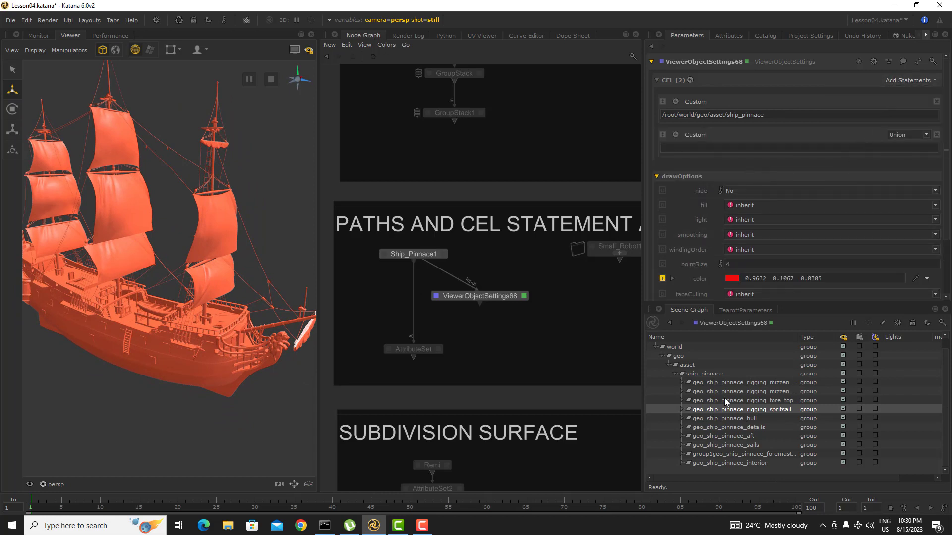
{"action": "left_click_drag", "start_coordinate": [724, 399], "coordinate": [733, 147]}
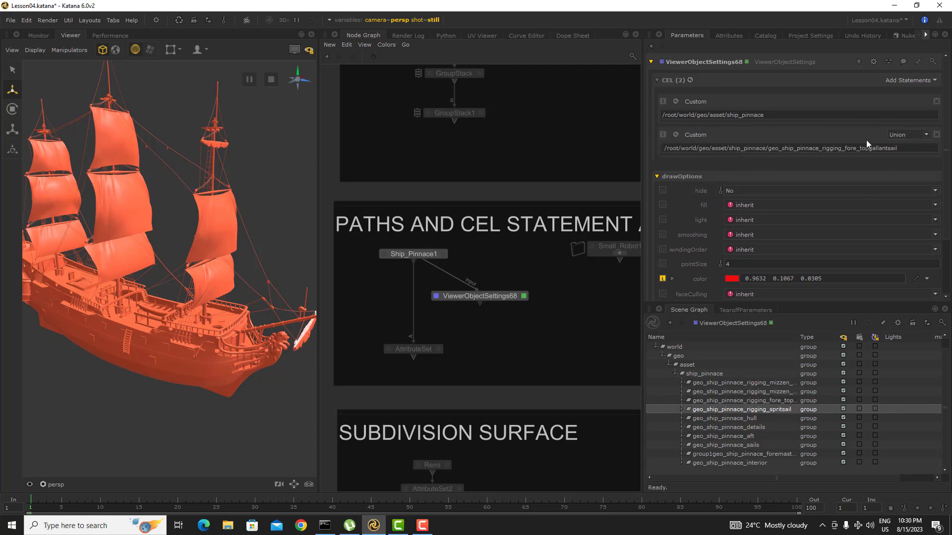
{"action": "left_click", "coordinate": [936, 134]}
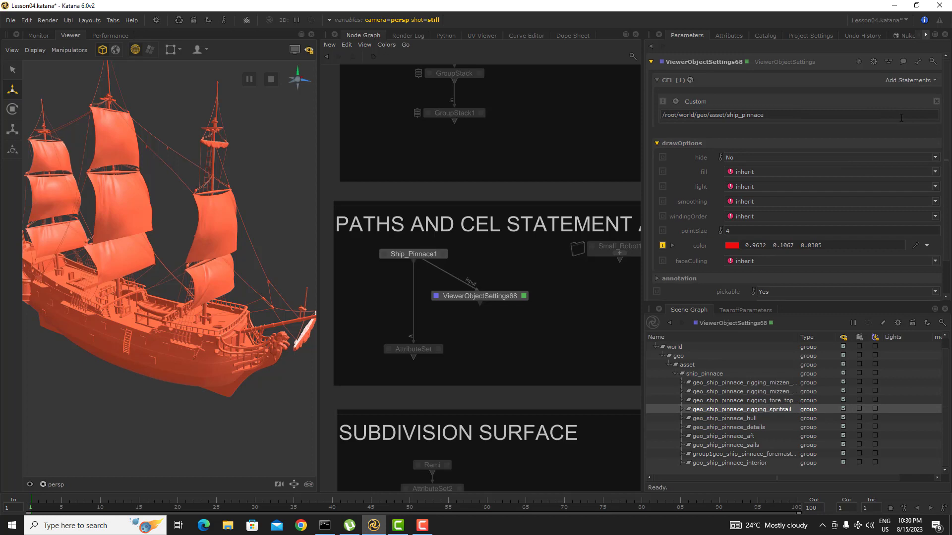
{"action": "key", "text": "ctrl+z"}
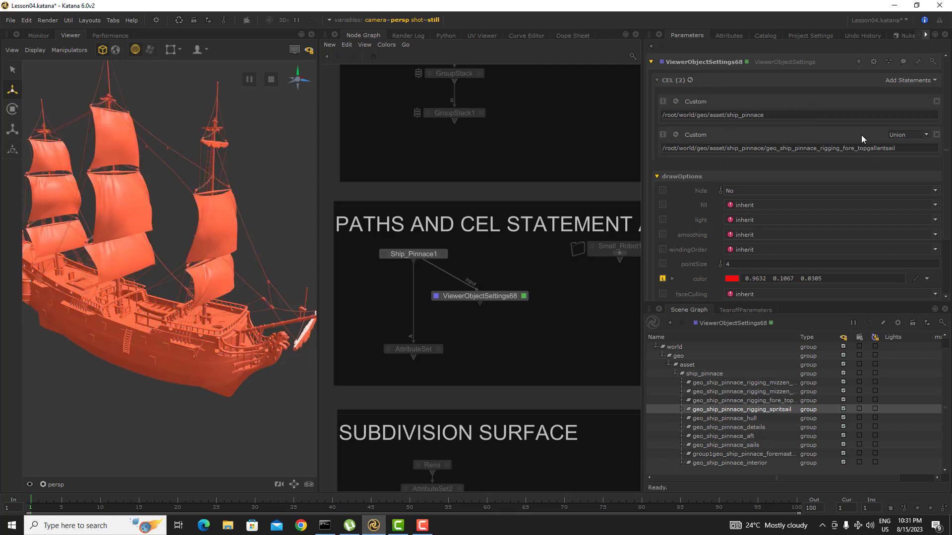
{"action": "left_click", "coordinate": [936, 134]}
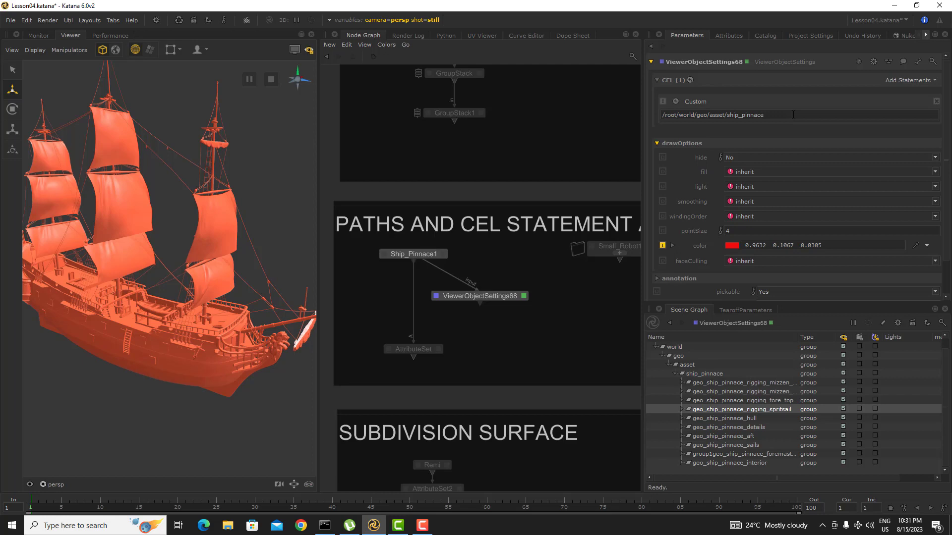
- Locate the foremast sail in the Scene Graph, widen the Name column, and check the names of Geo_Ship_Pinnace_Sail_Cloth_2 and Geo_Ship_Pinnace_Sail_Cloth_3
{"action": "left_click", "coordinate": [213, 227]}
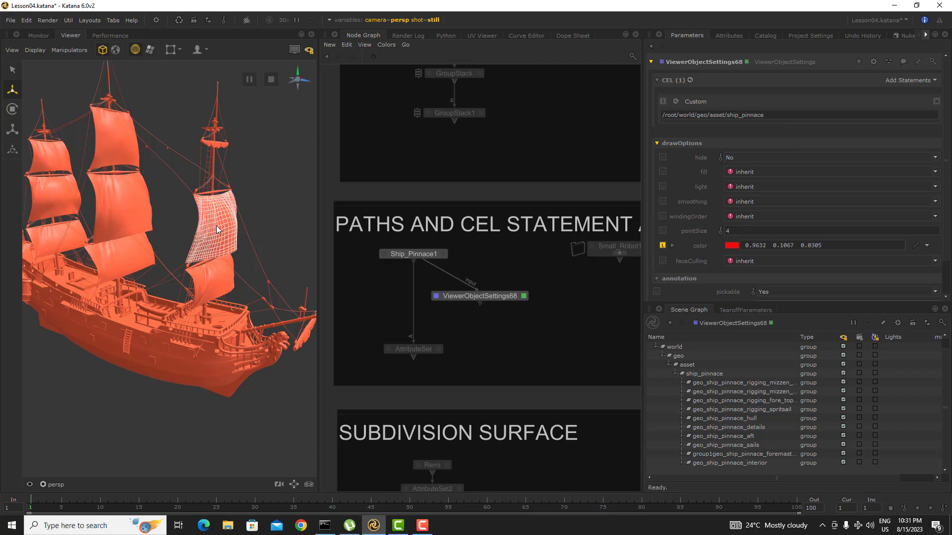
{"action": "right_click", "coordinate": [216, 225]}
{"action": "left_click", "coordinate": [264, 291]}
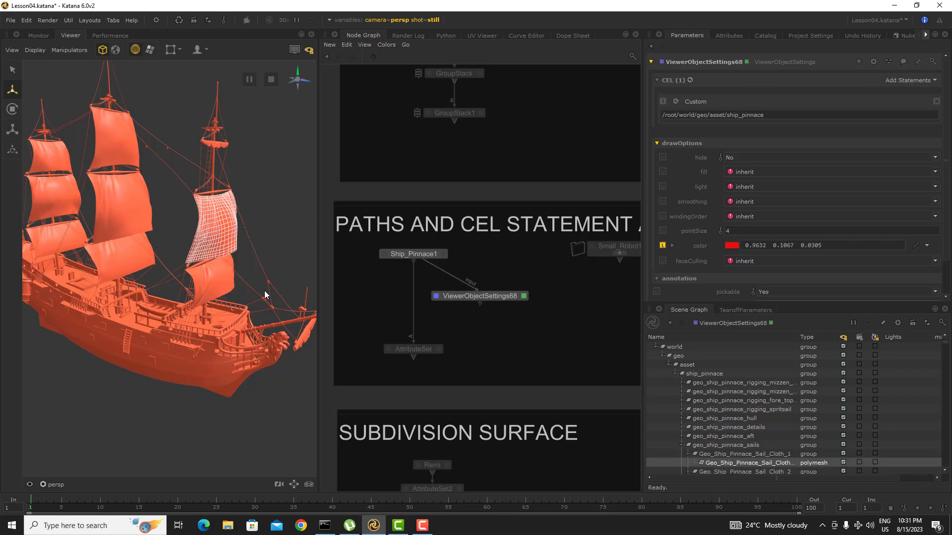
{"action": "scroll", "coordinate": [771, 436], "scroll_direction": "down", "scroll_amount": 2}
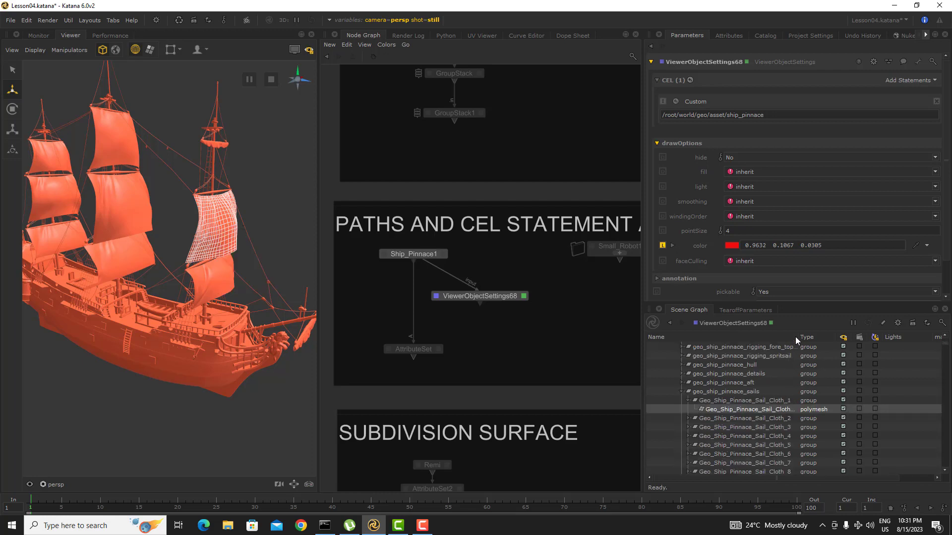
{"action": "left_click_drag", "start_coordinate": [796, 337], "coordinate": [821, 342]}
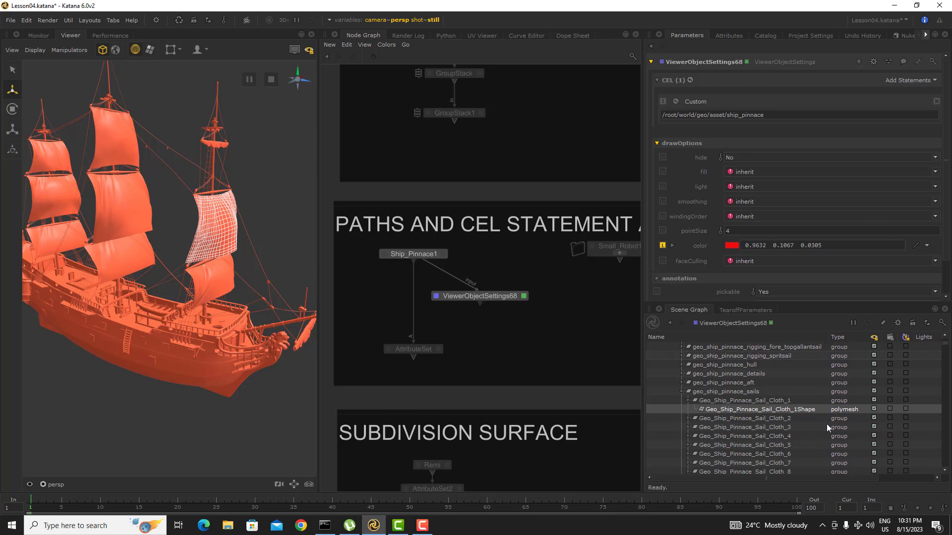
{"action": "left_click", "coordinate": [782, 420]}
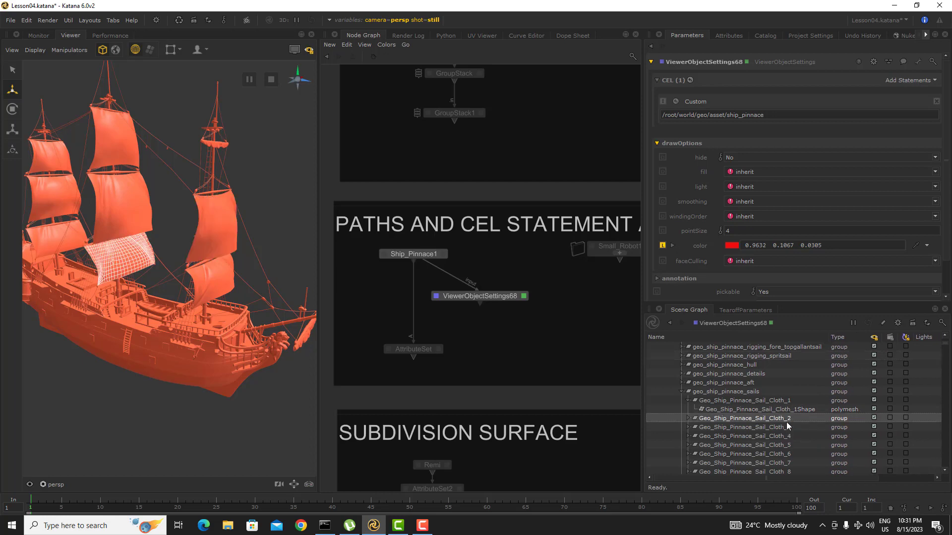
{"action": "left_click", "coordinate": [773, 428]}
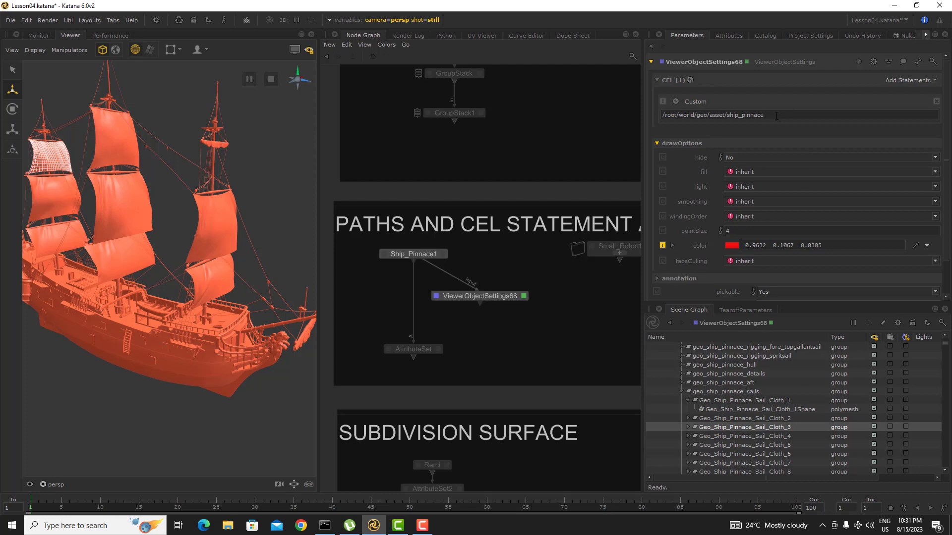
- Select the large and lower sails of the two forward masts together in the Viewer and inspect them
{"action": "left_click_drag", "start_coordinate": [137, 239], "coordinate": [221, 231], "text": "alt"}
{"action": "left_click", "coordinate": [256, 218]}
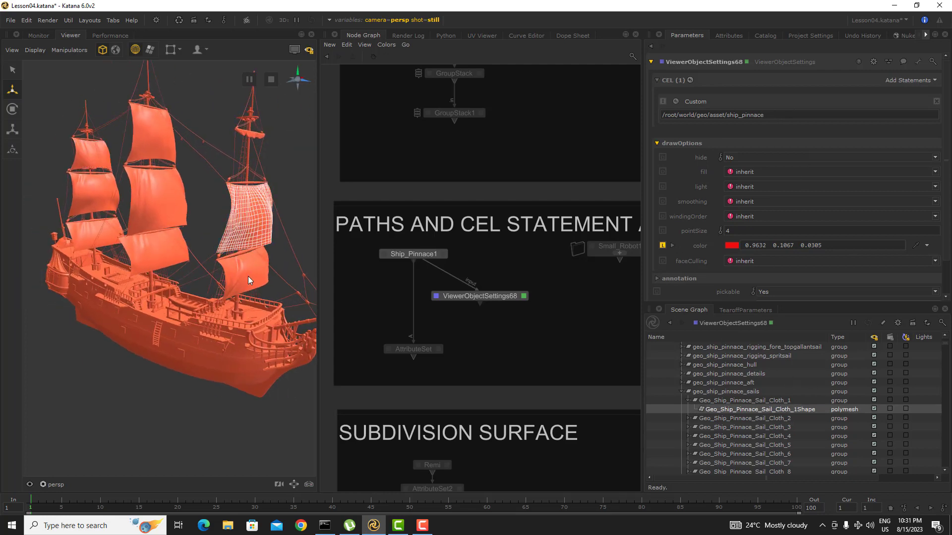
{"action": "left_click", "coordinate": [156, 209], "text": "shift"}
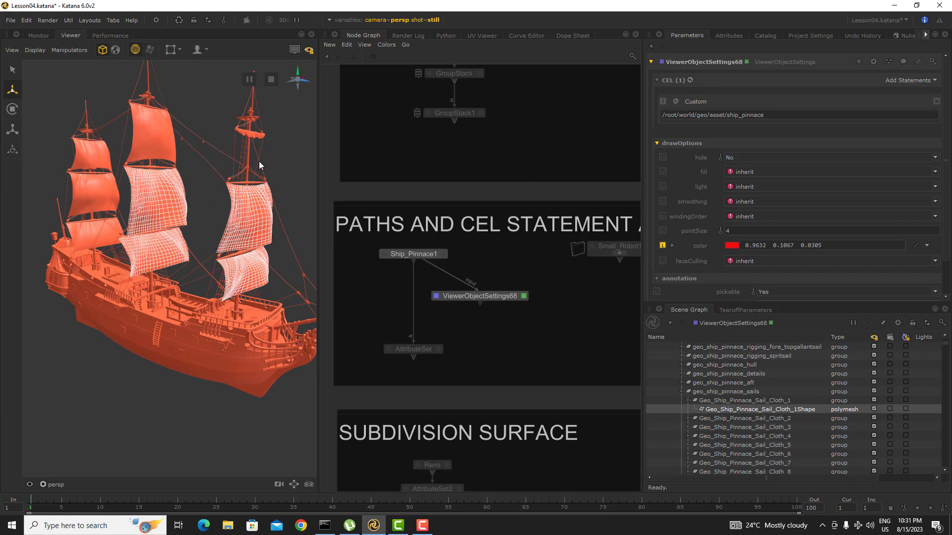
{"action": "left_click_drag", "start_coordinate": [215, 263], "coordinate": [203, 264], "text": "alt"}
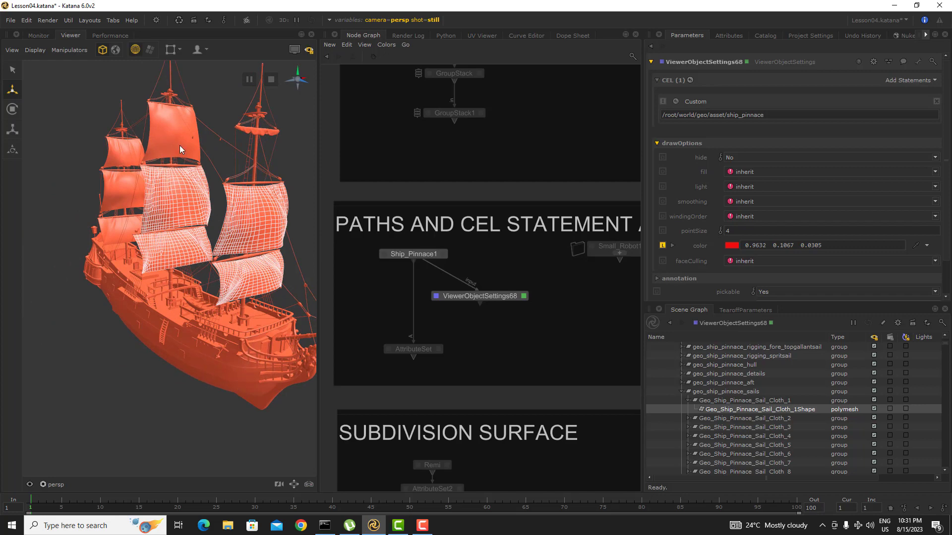
{"action": "mouse_move", "coordinate": [206, 358]}
{"action": "left_mouse_down", "text": "alt"}
{"action": "mouse_move", "coordinate": [221, 350]}
{"action": "mouse_move", "coordinate": [199, 346]}
{"action": "left_mouse_up", "text": "alt"}
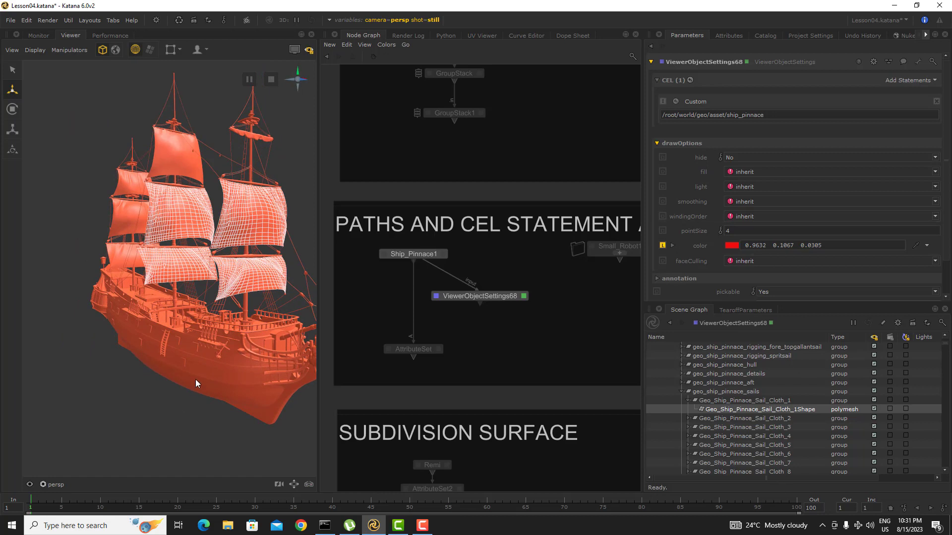
- Locate the ship's hull piece in the Scene Graph and examine the naming of the surrounding Geo_Ship_Pinnace_Wood locations
{"action": "left_click", "coordinate": [229, 369]}
{"action": "right_click", "coordinate": [228, 374]}
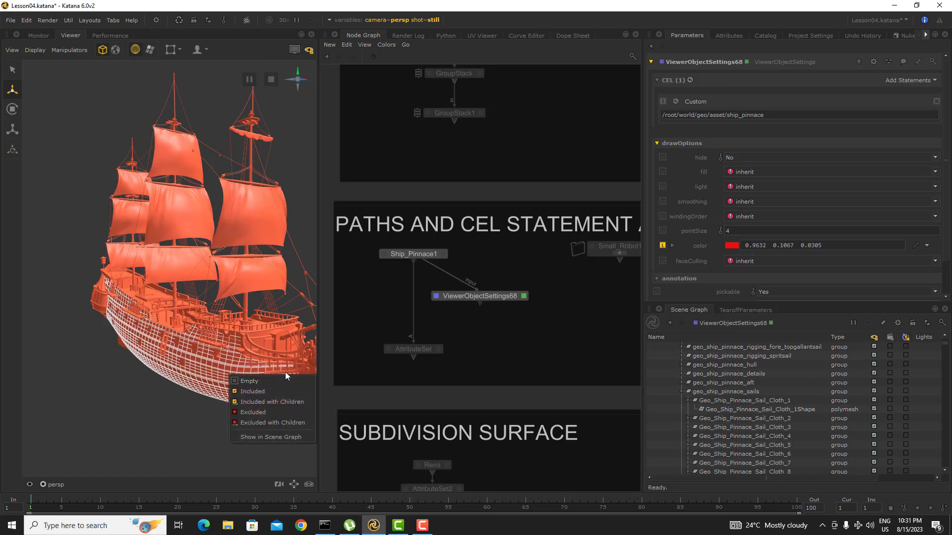
{"action": "left_click", "coordinate": [265, 436]}
{"action": "scroll", "coordinate": [789, 414], "scroll_direction": "down", "scroll_amount": 5}
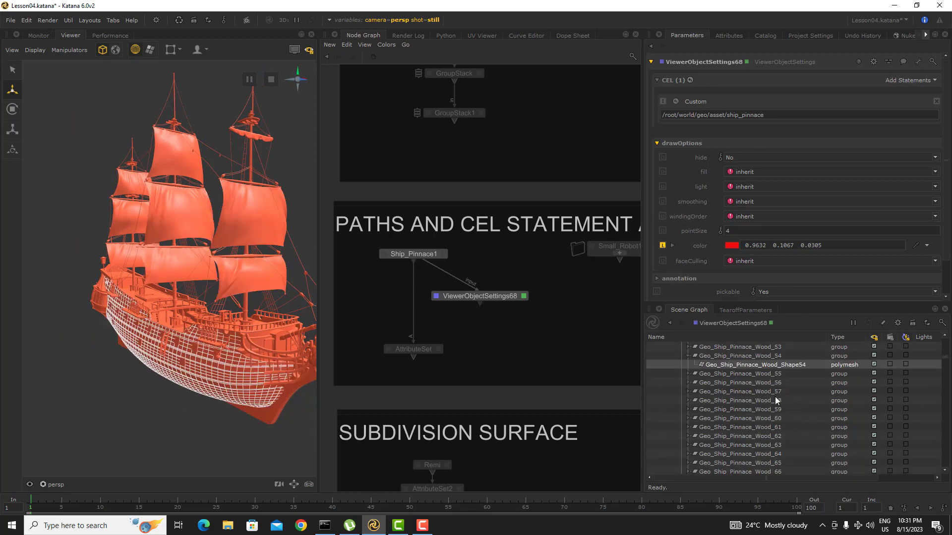
{"action": "scroll", "coordinate": [775, 403], "scroll_direction": "up", "scroll_amount": 5}
{"action": "scroll", "coordinate": [773, 411], "scroll_direction": "down", "scroll_amount": 4}
{"action": "scroll", "coordinate": [771, 411], "scroll_direction": "up", "scroll_amount": 6}
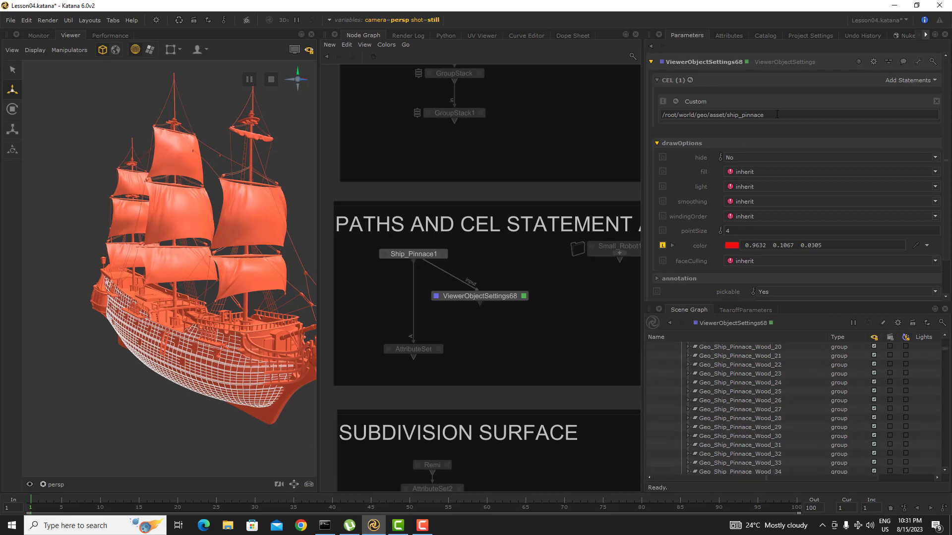
- Extend the Custom statement with a recursive wildcard so it reads /root/world/geo/asset/ship_pinnace//*wood*
{"action": "type", "text": "/"}
{"action": "type", "text": "wood*"}
{"action": "key", "text": "Return"}
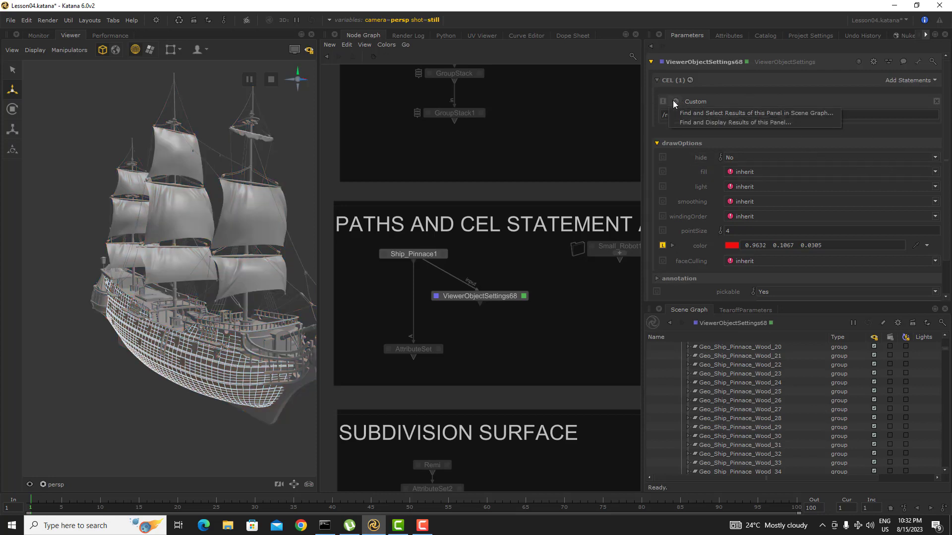
- Check the wildcard against the wood location names and capitalize its term so the Custom statement ends in ship_pinnace//*Wood*
{"action": "left_click", "coordinate": [675, 101]}
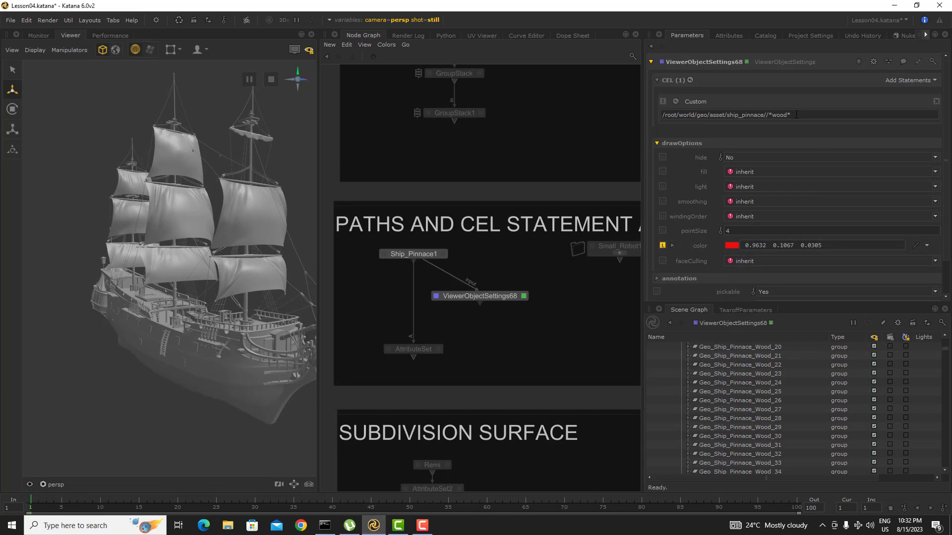
{"action": "left_click", "coordinate": [765, 382]}
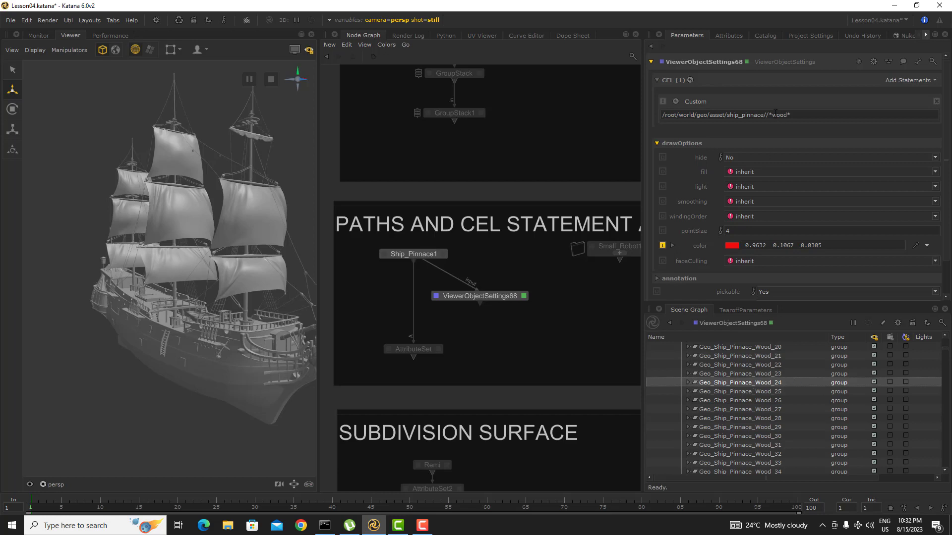
{"action": "type", "text": "W"}
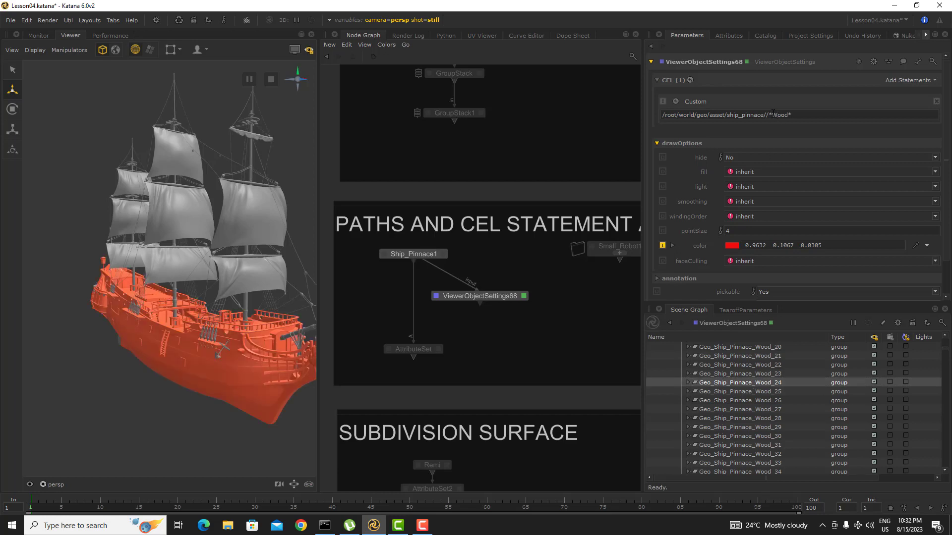
- Select the metal mast piece behind the forward sails and inspect the surrounding Geo_Ship_Pinnace_Metal locations in the Scene Graph
{"action": "left_click_drag", "start_coordinate": [225, 370], "coordinate": [209, 346], "text": "alt"}
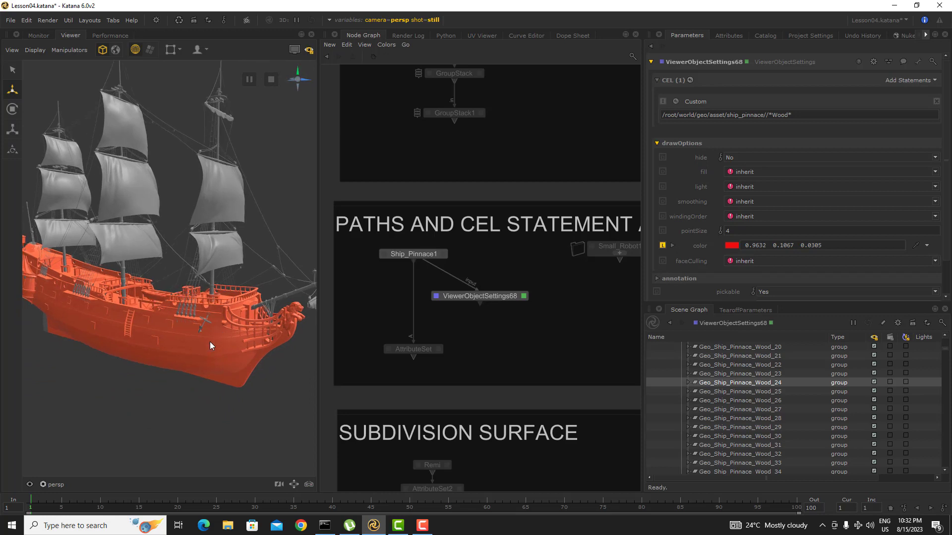
{"action": "left_click", "coordinate": [213, 278]}
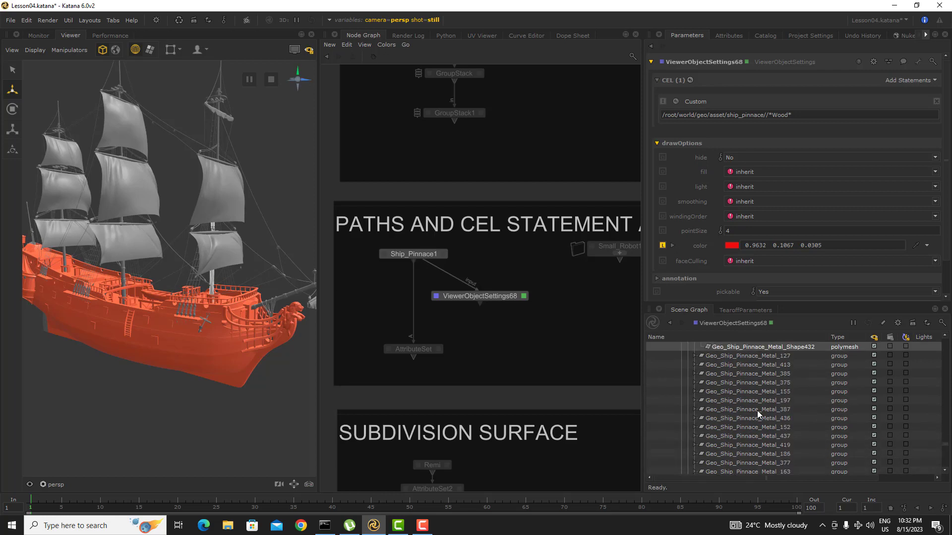
{"action": "scroll", "coordinate": [765, 388], "scroll_direction": "up", "scroll_amount": 1}
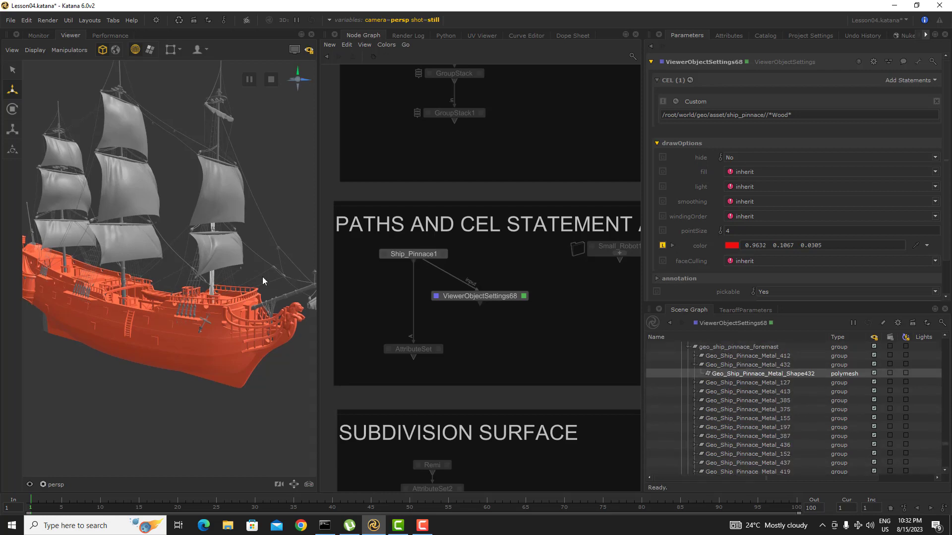
{"action": "left_click_drag", "start_coordinate": [262, 276], "coordinate": [228, 308], "text": "alt"}
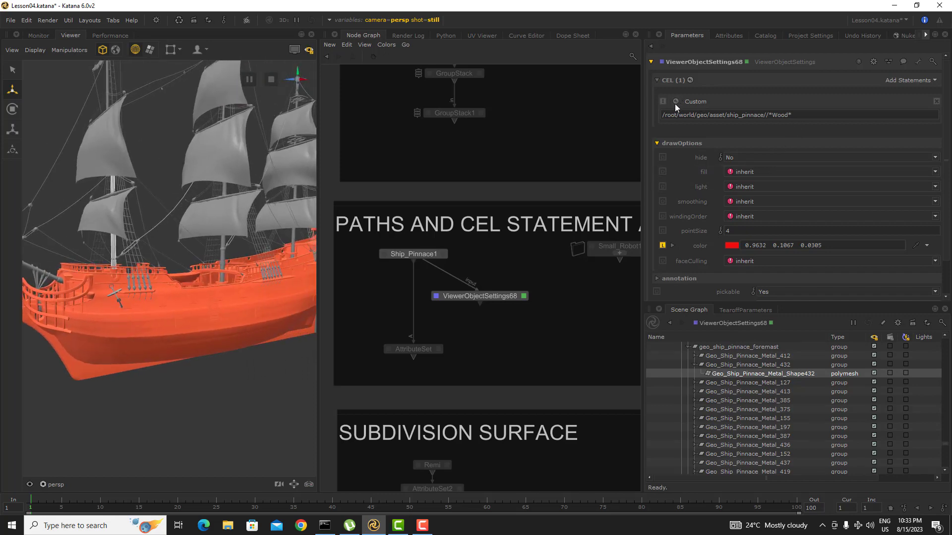
- Duplicate the ViewerObjectSettings68 node, connect the copy beneath it, and set the copy as both edited and viewed
{"action": "left_click_drag", "start_coordinate": [502, 296], "coordinate": [514, 286]}
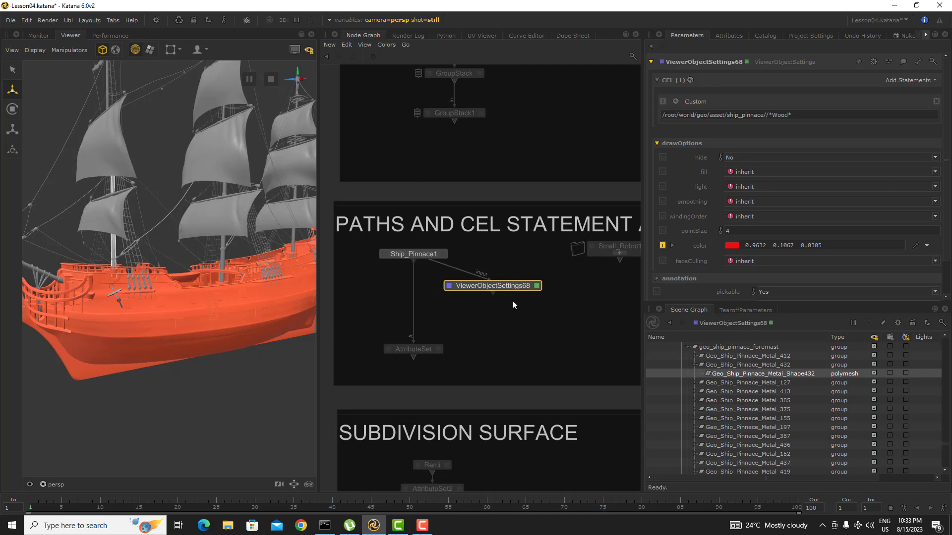
{"action": "key", "text": "ctrl+c"}
{"action": "key", "text": "ctrl+v"}
{"action": "left_click", "coordinate": [493, 317]}
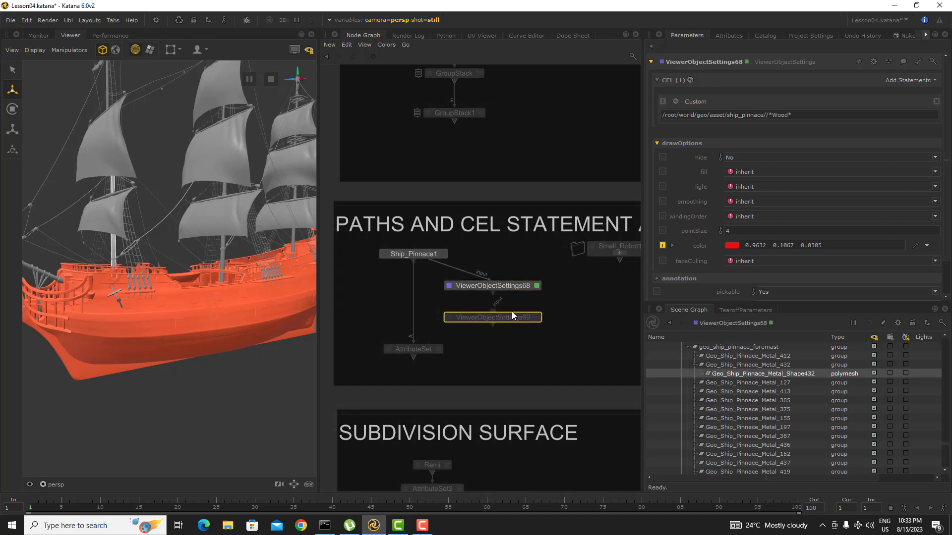
{"action": "left_click_drag", "start_coordinate": [494, 296], "coordinate": [492, 314]}
{"action": "key", "text": "e"}
{"action": "key", "text": "v"}
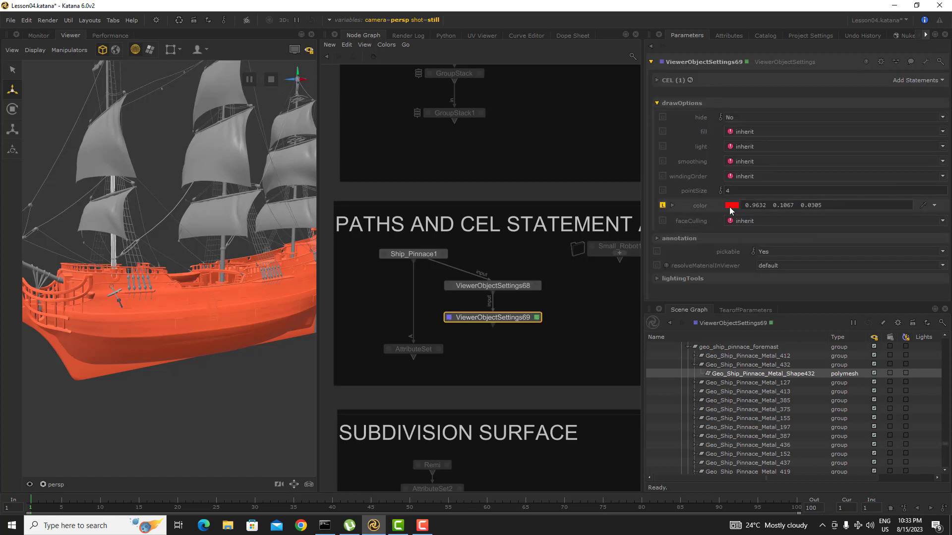
- Change the copied node's draw color to green, 0.4111 0.9947 0.1580
{"action": "left_click", "coordinate": [730, 205]}
{"action": "left_click_drag", "start_coordinate": [468, 259], "coordinate": [469, 228]}
{"action": "left_click", "coordinate": [409, 199]}
{"action": "left_click", "coordinate": [542, 338]}
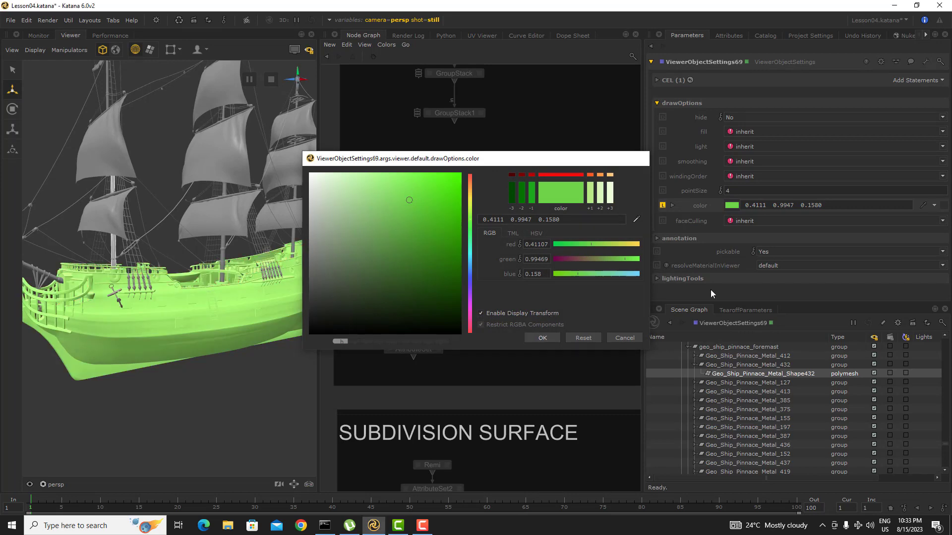
- Change the copy's Custom statement to /root/world/geo/asset/ship_pinnace//*Cloth* and inspect the coloured sails
{"action": "left_click_drag", "start_coordinate": [106, 216], "coordinate": [188, 257], "text": "alt"}
{"action": "left_click", "coordinate": [663, 80]}
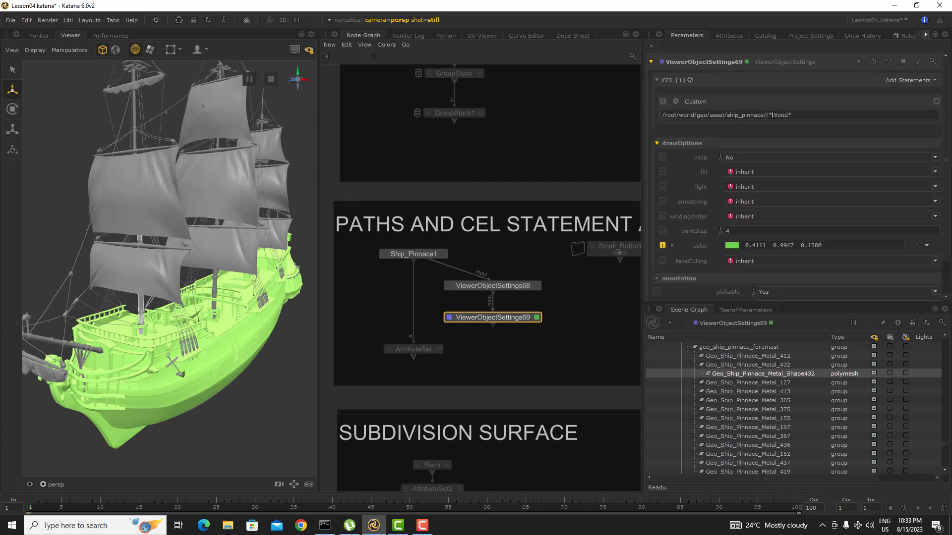
{"action": "left_click_drag", "start_coordinate": [771, 115], "coordinate": [788, 114]}
{"action": "type", "text": "Cloth"}
{"action": "key", "text": "Return"}
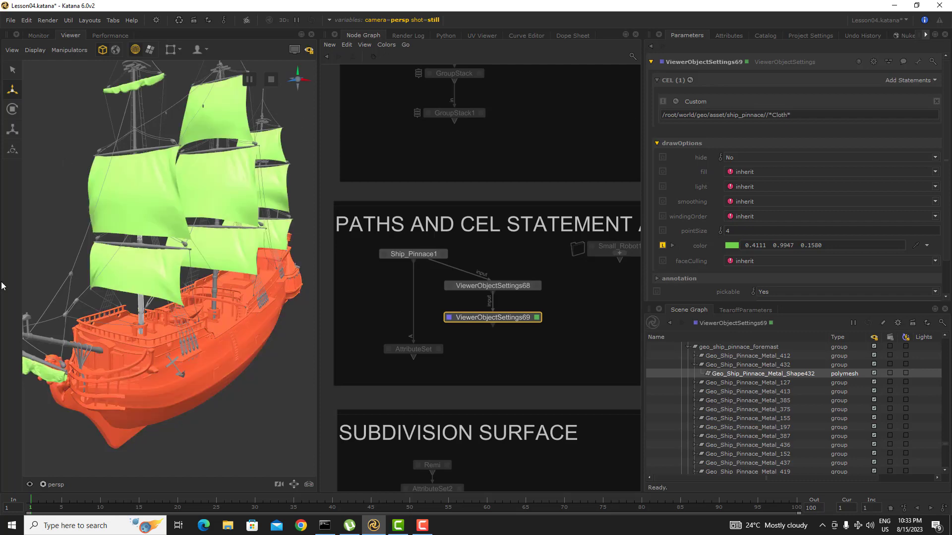
{"action": "scroll", "coordinate": [197, 314], "scroll_direction": "down", "scroll_amount": 10}
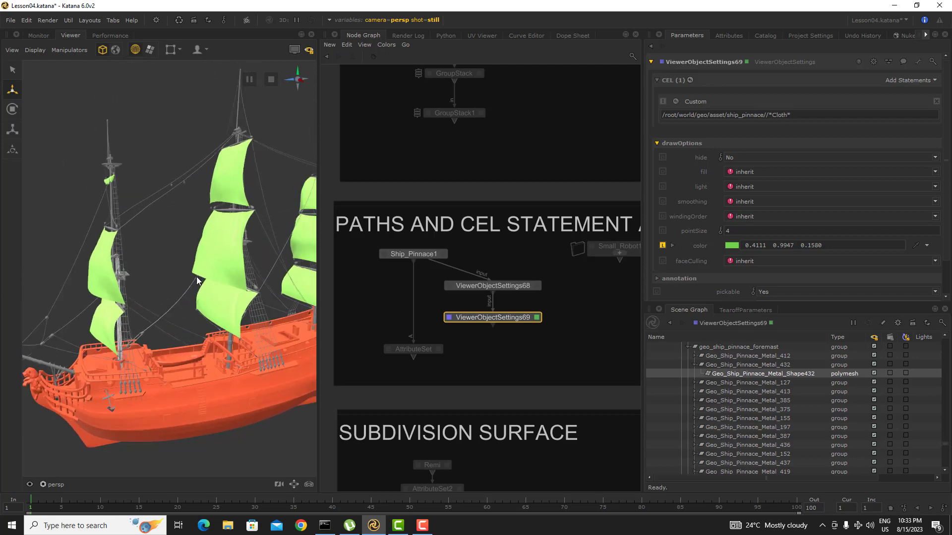
{"action": "left_click_drag", "start_coordinate": [180, 292], "coordinate": [191, 311], "text": "alt"}
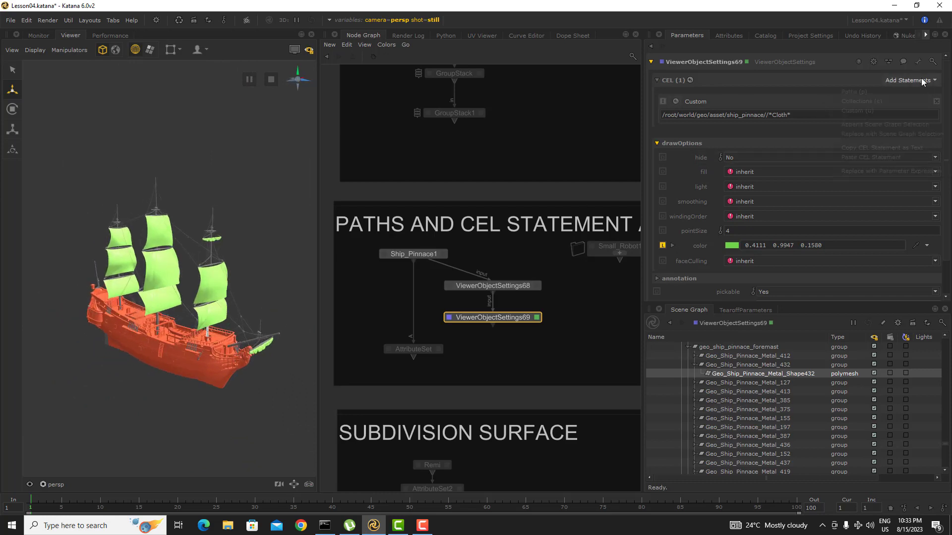
- Add a second Custom statement with the Union operation reading /root/world/geo/asset/ship_pinnace//*Metal* and inspect the coloured parts
{"action": "left_click", "coordinate": [927, 80]}
{"action": "left_click", "coordinate": [879, 108]}
{"action": "left_click_drag", "start_coordinate": [797, 112], "coordinate": [557, 138]}
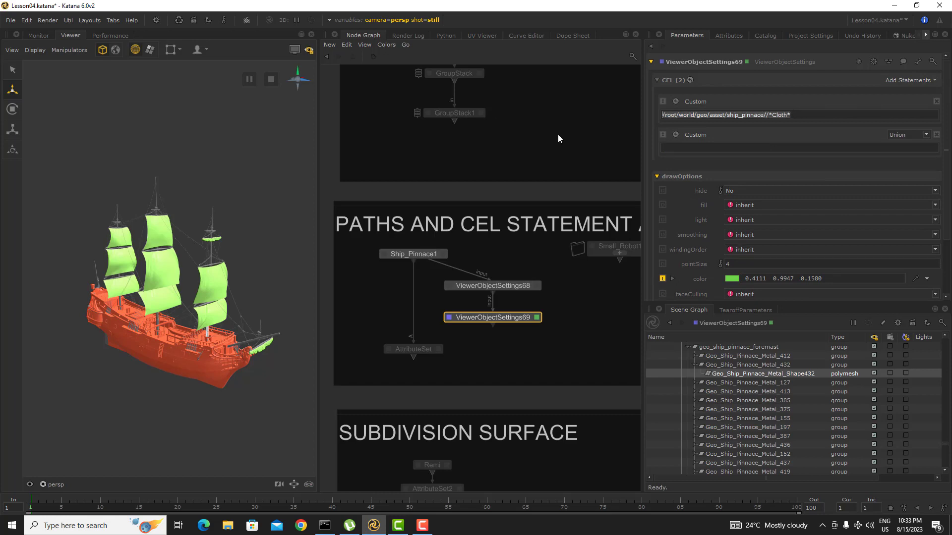
{"action": "left_click", "coordinate": [737, 148]}
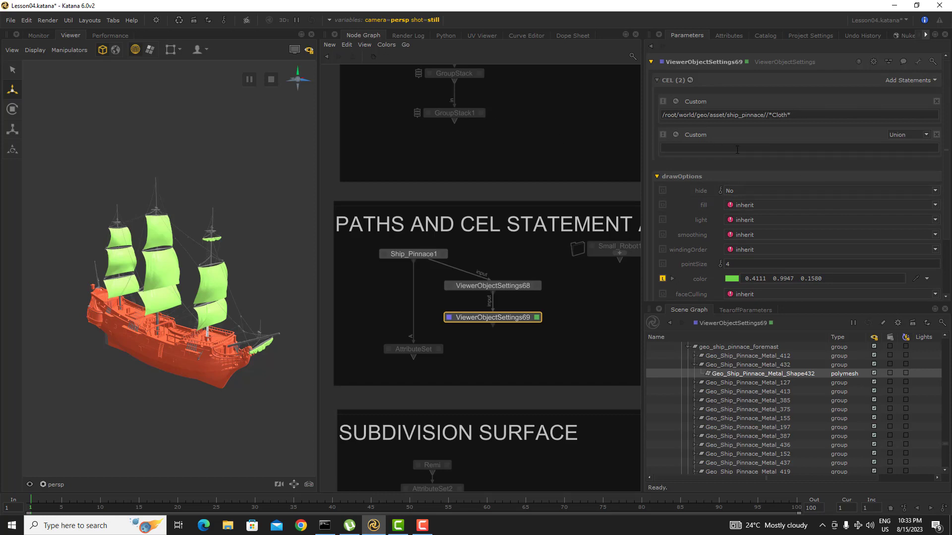
{"action": "key", "text": "ctrl+v"}
{"action": "double_click", "coordinate": [782, 148]}
{"action": "type", "text": "Metal"}
{"action": "left_click_drag", "start_coordinate": [244, 314], "coordinate": [183, 286], "text": "alt"}
{"action": "right_click_drag", "start_coordinate": [182, 286], "coordinate": [224, 255], "text": "alt"}
{"action": "left_click_drag", "start_coordinate": [197, 196], "coordinate": [174, 229], "text": "alt"}
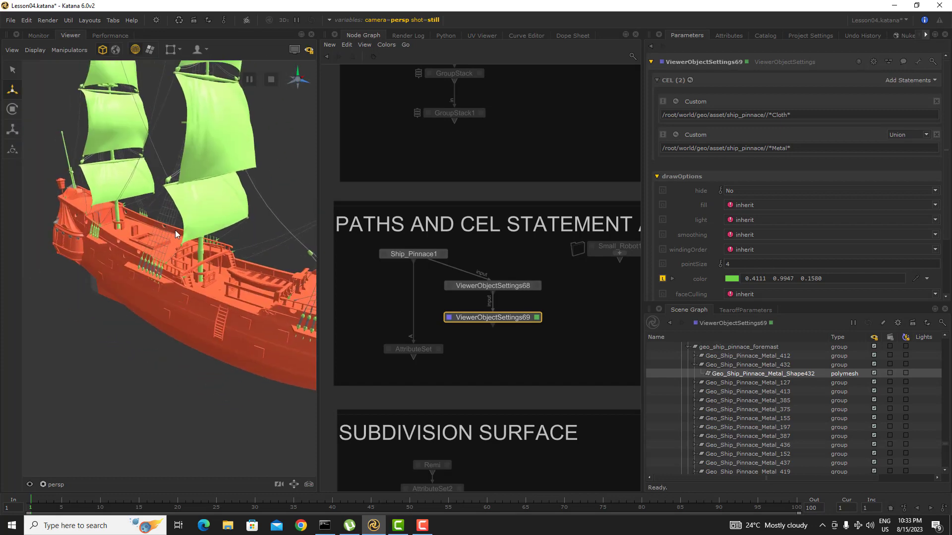
{"action": "left_click_drag", "start_coordinate": [198, 135], "coordinate": [225, 302], "text": "alt"}
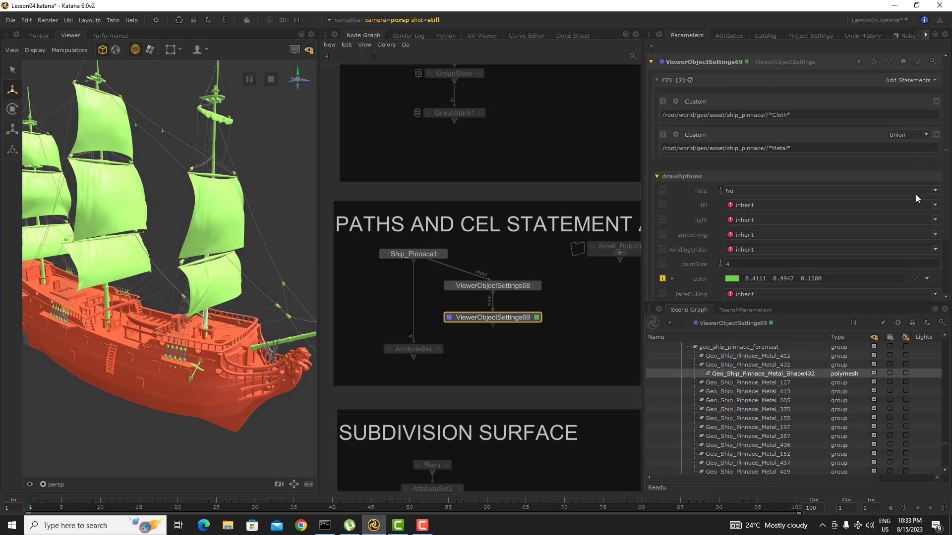
- Examine group1geo_ship_pinnace_foremast_GRP and its child groups, then locate the ship's bowsprit spar in the Scene Graph
{"action": "scroll", "coordinate": [788, 406], "scroll_direction": "up", "scroll_amount": 3}
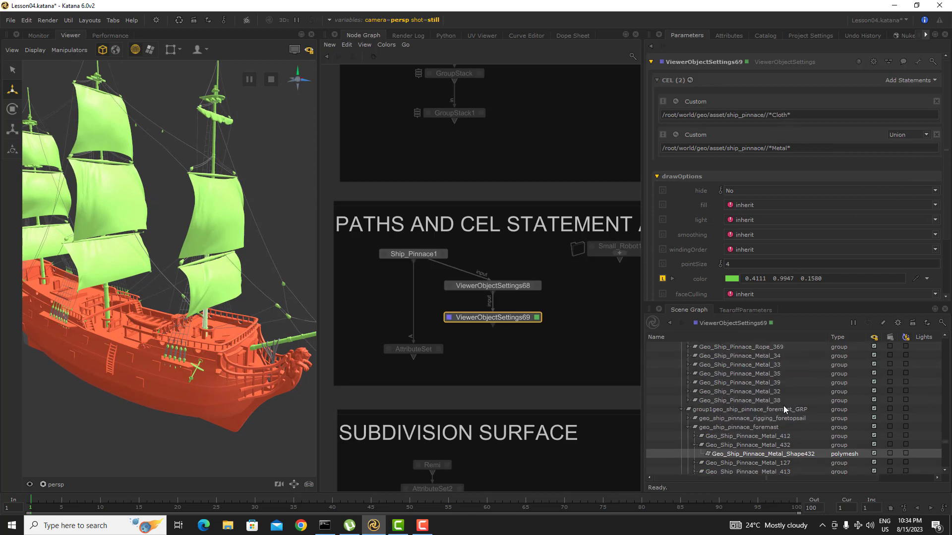
{"action": "left_click", "coordinate": [775, 410]}
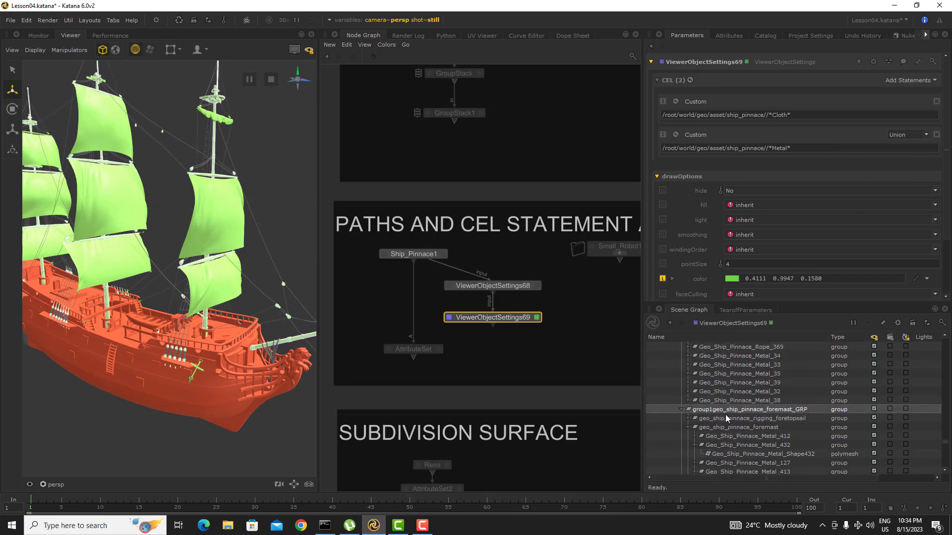
{"action": "left_click", "coordinate": [687, 427]}
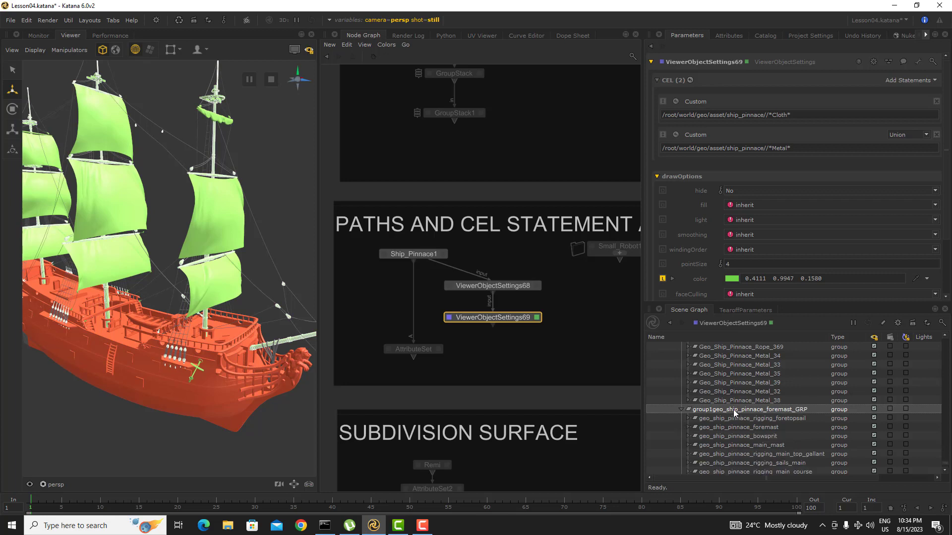
{"action": "scroll", "coordinate": [732, 412], "scroll_direction": "down", "scroll_amount": 1}
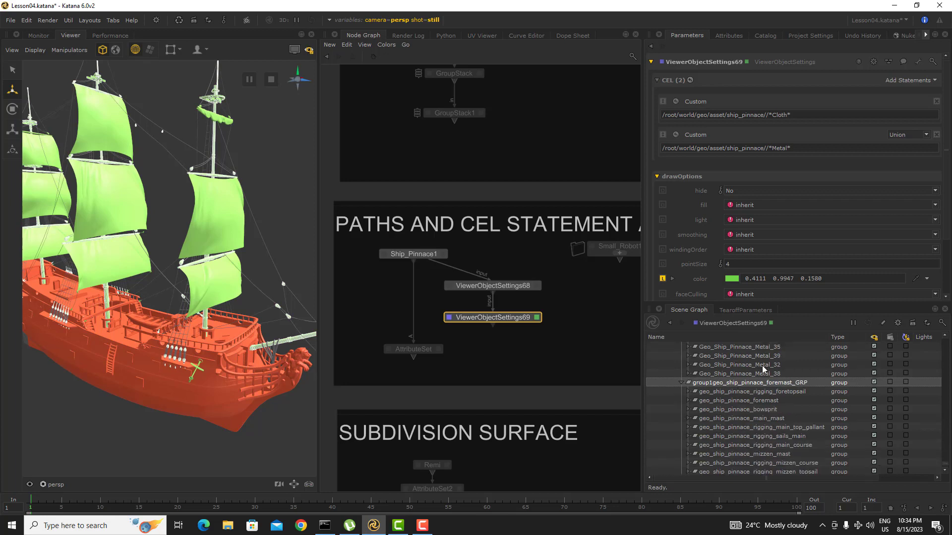
{"action": "left_click", "coordinate": [293, 339]}
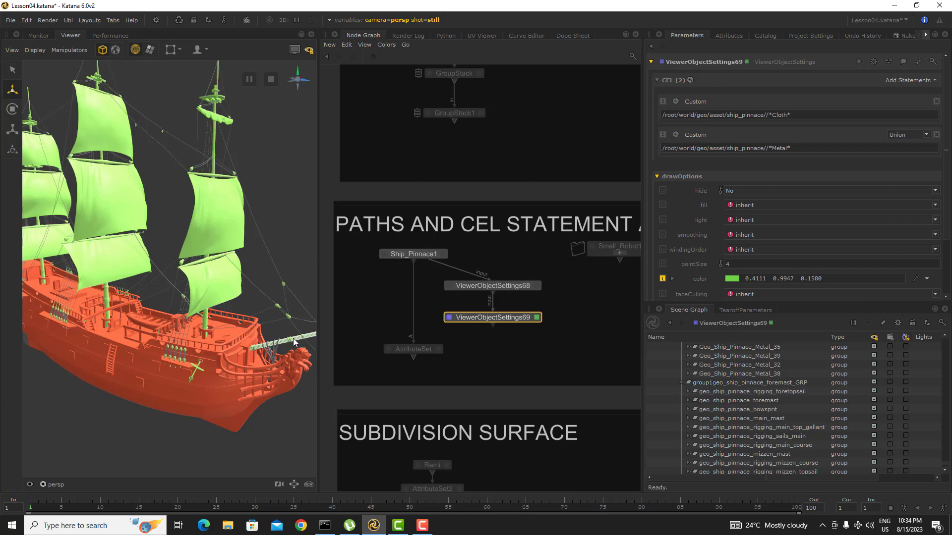
{"action": "right_click", "coordinate": [293, 339]}
{"action": "left_click", "coordinate": [319, 400]}
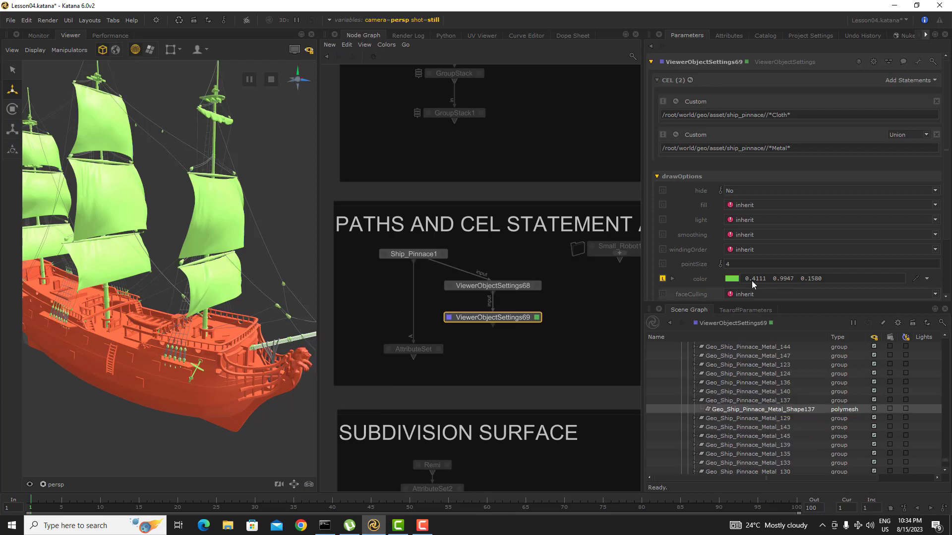
- Replace both existing statements with one new Custom statement containing the scene graph path of Geo_Ship_Pinnace_Metal_Shape137
{"action": "left_click", "coordinate": [936, 102]}
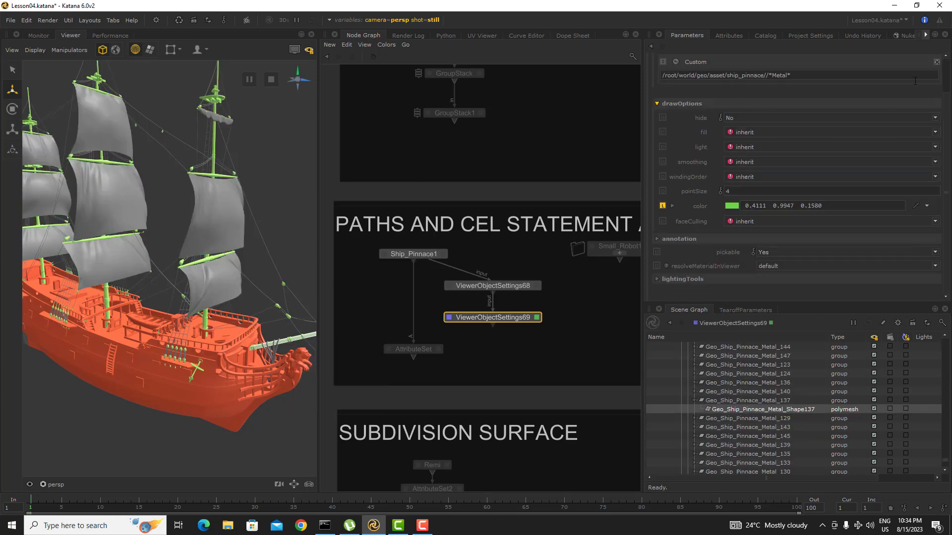
{"action": "left_click", "coordinate": [937, 102]}
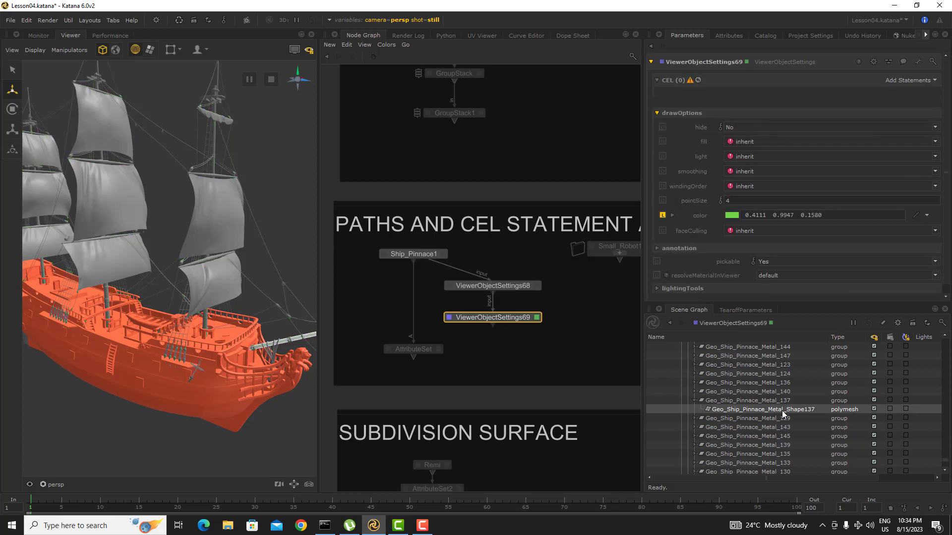
{"action": "left_click_drag", "start_coordinate": [791, 410], "coordinate": [810, 120]}
{"action": "left_click", "coordinate": [907, 79]}
{"action": "left_click", "coordinate": [872, 110]}
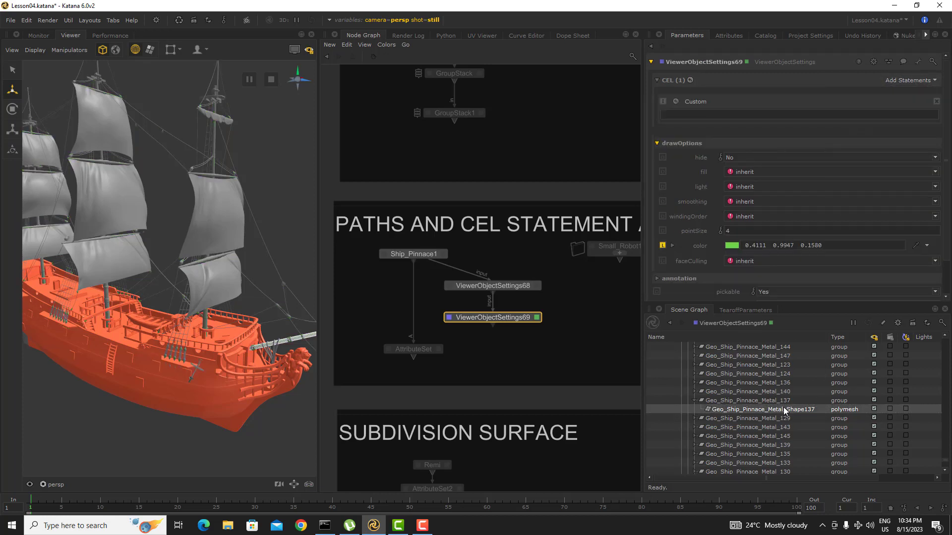
{"action": "left_click_drag", "start_coordinate": [778, 409], "coordinate": [714, 116]}
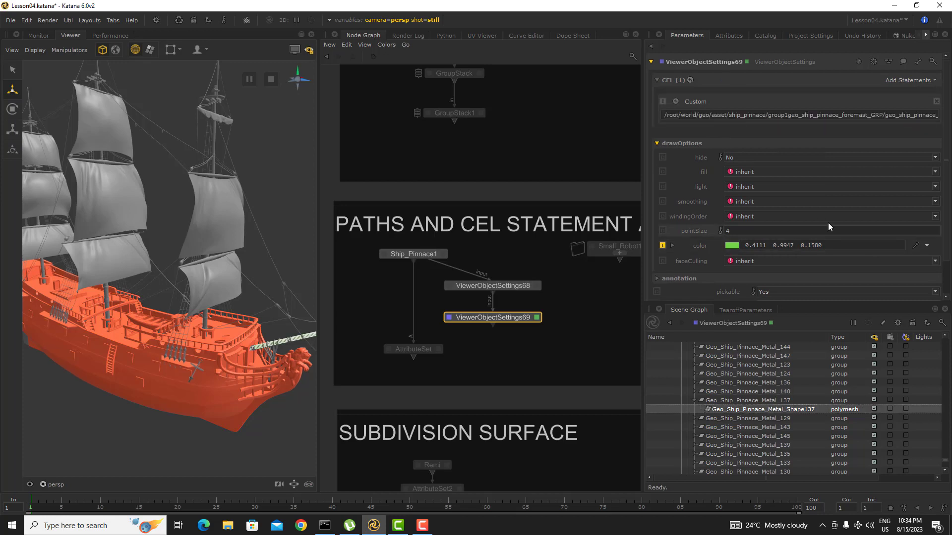
{"action": "left_click_drag", "start_coordinate": [220, 338], "coordinate": [280, 288], "text": "alt"}
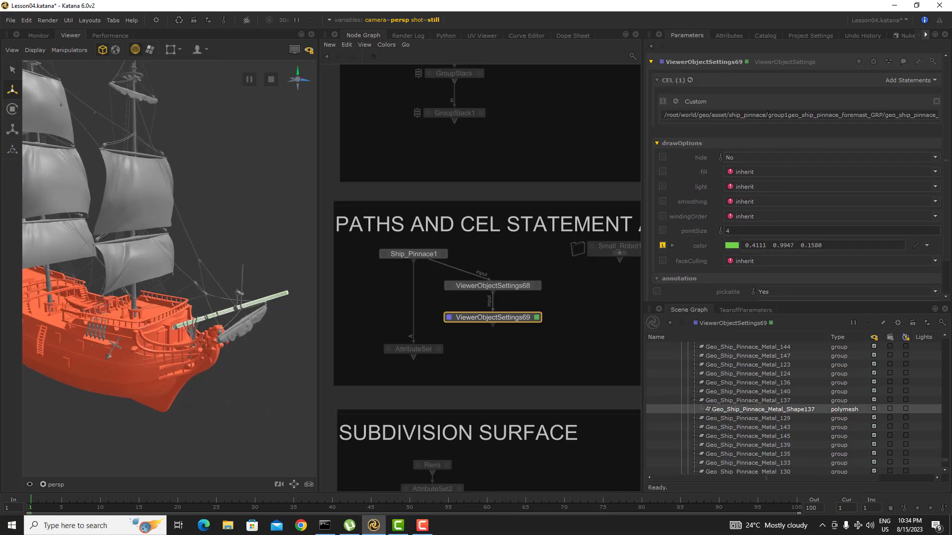
- Widen the parameter area and replace group1geo_ship_pinnace_ in the path with a recursive wildcard, giving ship_pinnace//*foremast_GRP
{"action": "left_click_drag", "start_coordinate": [769, 114], "coordinate": [917, 110]}
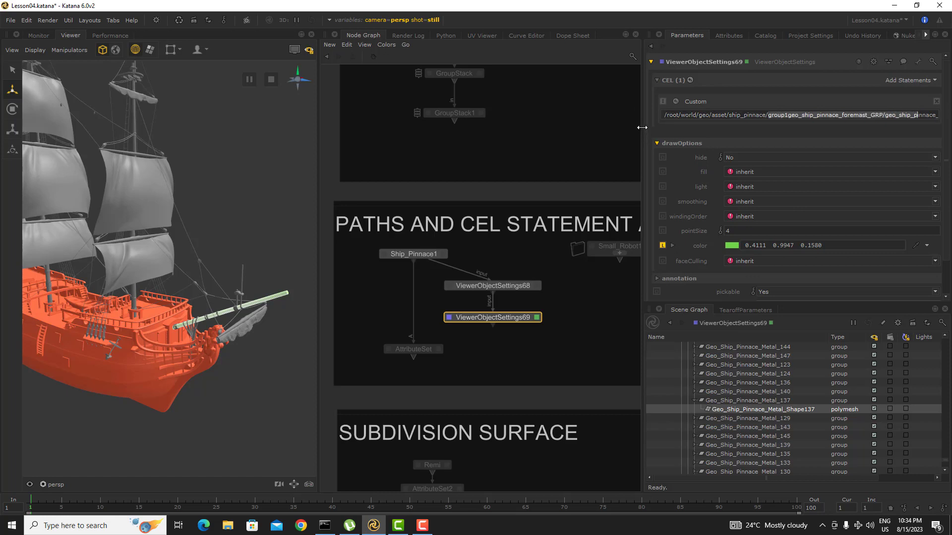
{"action": "left_click_drag", "start_coordinate": [642, 128], "coordinate": [415, 129]}
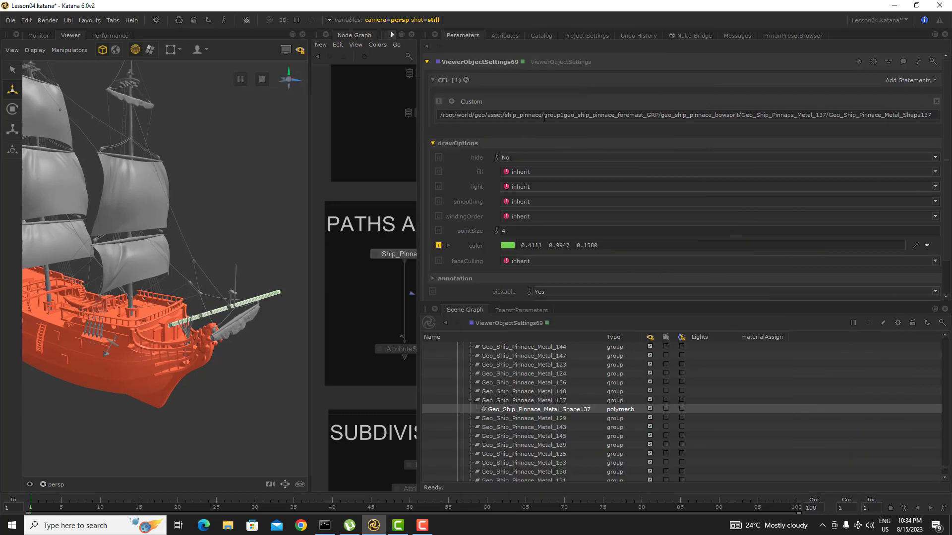
{"action": "left_click_drag", "start_coordinate": [544, 116], "coordinate": [615, 117]}
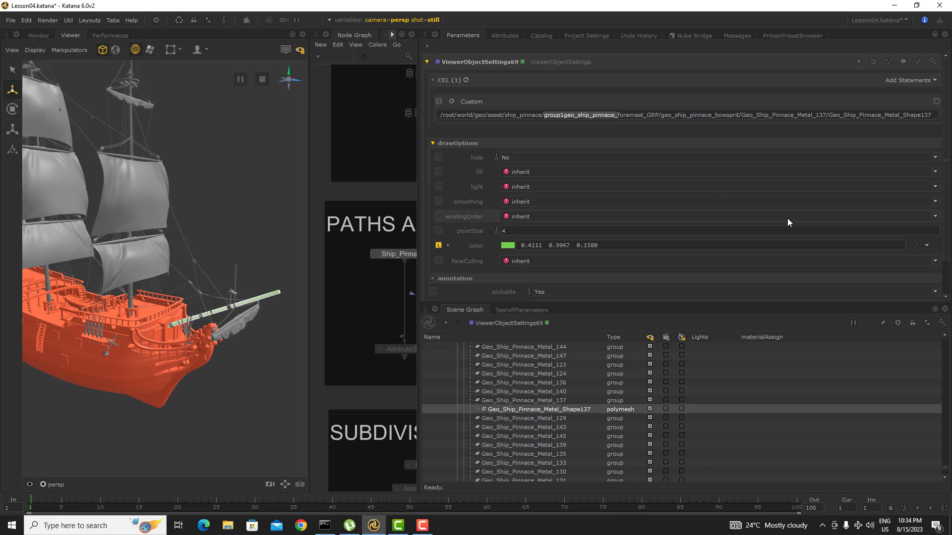
{"action": "key", "text": "BackSpace"}
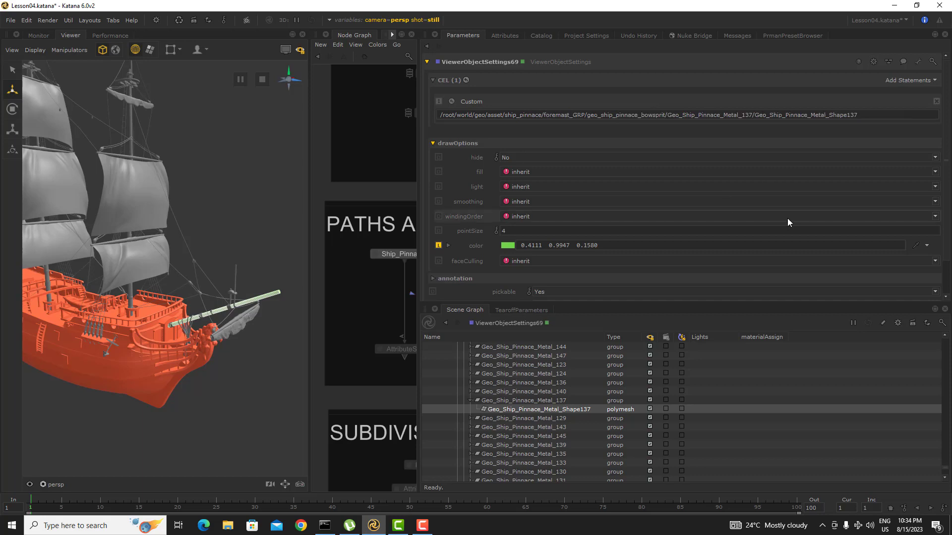
{"action": "type", "text": "/"}
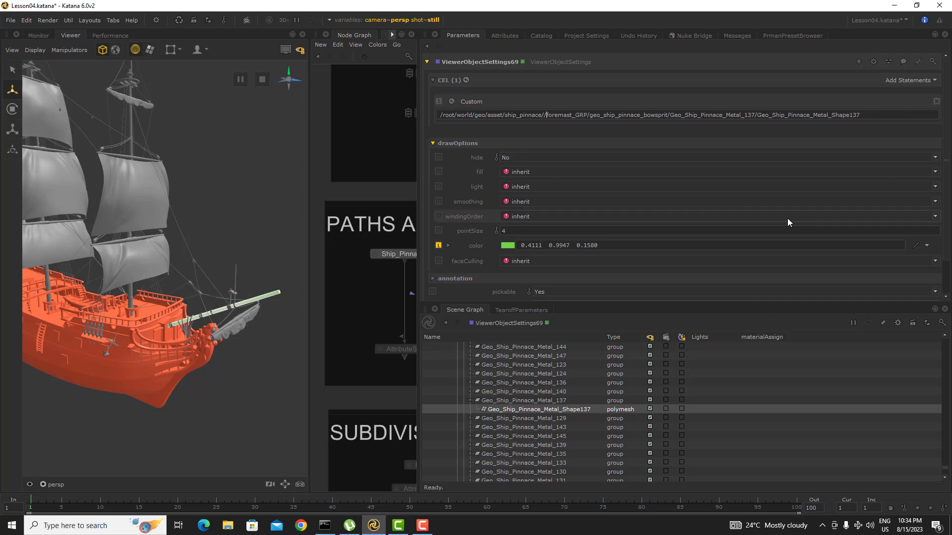
{"action": "type", "text": "8"}
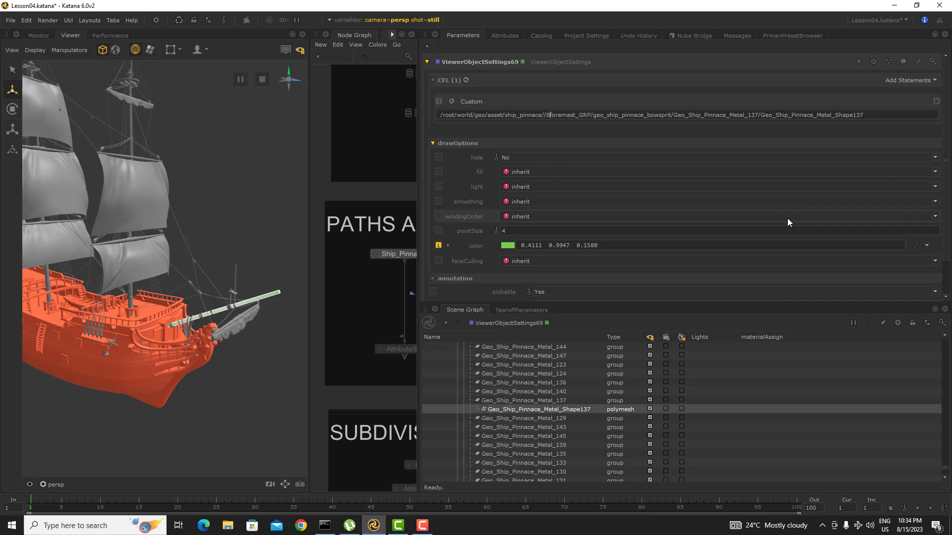
{"action": "key", "text": "BackSpace"}
{"action": "type", "text": "*"}
- Remove the geo_ship_pinnace_bowsprit segment from the Custom path so it reads foremast_GRP//Geo_Ship_Pinnace_Metal_137/Geo_Ship_Pinnace_Metal_Shape137
{"action": "key", "text": "shift+Right"}
{"action": "key", "text": "shift+Right"}
{"action": "key", "text": "shift+Right"}
{"action": "key", "text": "shift+Right"}
{"action": "key", "text": "shift+Right"}
{"action": "key", "text": "shift+Right"}
{"action": "key", "text": "shift+Right"}
{"action": "key", "text": "shift+Right"}
{"action": "key", "text": "shift+Right"}
{"action": "key", "text": "shift+Right"}
{"action": "key", "text": "shift+Right"}
{"action": "key", "text": "shift+Right"}
{"action": "key", "text": "shift+Right"}
{"action": "key", "text": "shift+Right"}
{"action": "key", "text": "shift+Right"}
{"action": "key", "text": "shift+Right"}
{"action": "key", "text": "shift+Right"}
{"action": "key", "text": "shift+Right"}
{"action": "key", "text": "shift+Right"}
{"action": "key", "text": "shift+Right"}
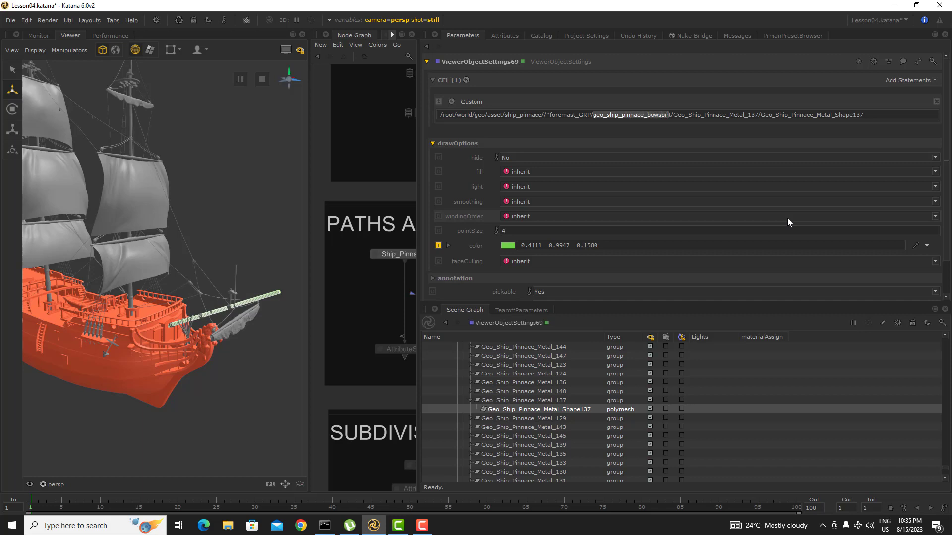
{"action": "key", "text": "BackSpace"}
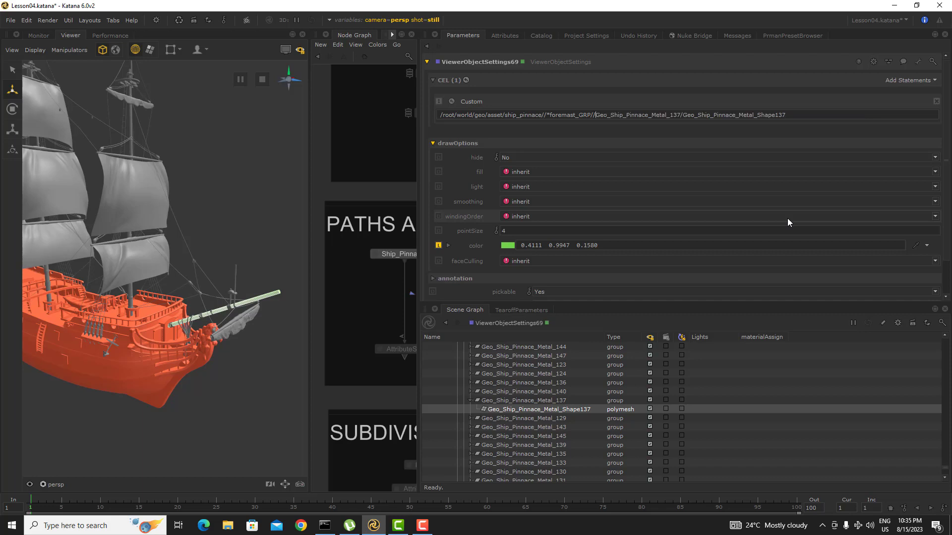
- Replace the end of the Custom path with a wildcard so it reads /root/world/geo/asset/ship_pinnace//*foremast_GRP//*Metal*
{"action": "key", "text": "shift+Right"}
{"action": "key", "text": "shift+Right"}
{"action": "key", "text": "shift+Right"}
{"action": "key", "text": "shift+Right"}
{"action": "key", "text": "shift+Right"}
{"action": "key", "text": "shift+Right"}
{"action": "key", "text": "shift+Right"}
{"action": "key", "text": "shift+Right"}
{"action": "key", "text": "shift+Right"}
{"action": "key", "text": "shift+Right"}
{"action": "key", "text": "shift+Right"}
{"action": "key", "text": "shift+Right"}
{"action": "key", "text": "shift+Right"}
{"action": "key", "text": "shift+Right"}
{"action": "key", "text": "shift+Right"}
{"action": "key", "text": "shift+Right"}
{"action": "key", "text": "shift+Right"}
{"action": "key", "text": "shift+Right"}
{"action": "key", "text": "shift+Right"}
{"action": "key", "text": "shift+Right"}
{"action": "key", "text": "shift+Right"}
{"action": "key", "text": "shift+Right"}
{"action": "key", "text": "shift+Right"}
{"action": "key", "text": "shift+Right"}
{"action": "key", "text": "shift+Right"}
{"action": "key", "text": "shift+Right"}
{"action": "key", "text": "shift+Right"}
{"action": "key", "text": "shift+Right"}
{"action": "key", "text": "shift+Right"}
{"action": "key", "text": "shift+Right"}
{"action": "key", "text": "shift+Right"}
{"action": "key", "text": "shift+Right"}
{"action": "key", "text": "shift+Right"}
{"action": "key", "text": "shift+Right"}
{"action": "key", "text": "shift+Right"}
{"action": "key", "text": "shift+Right"}
{"action": "key", "text": "shift+Right"}
{"action": "key", "text": "shift+Right"}
{"action": "key", "text": "shift+Right"}
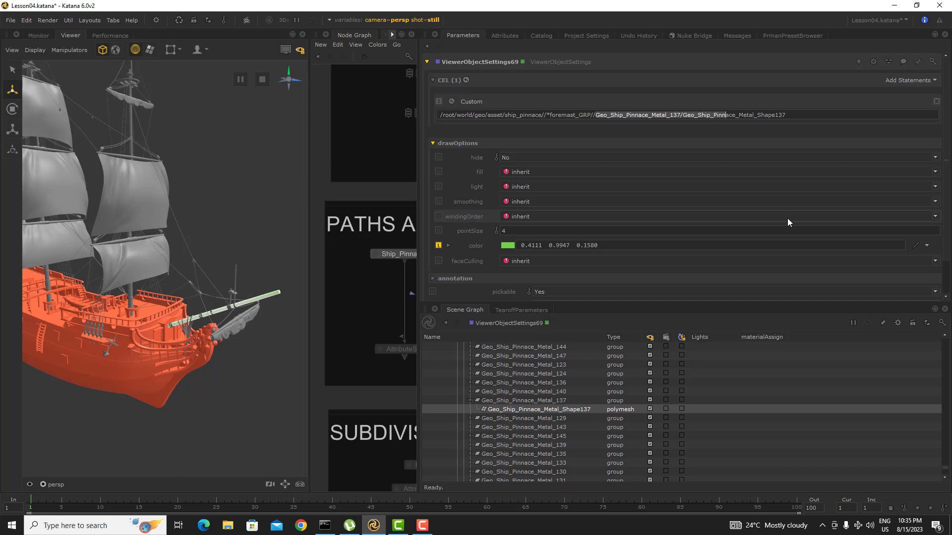
{"action": "type", "text": "*"}
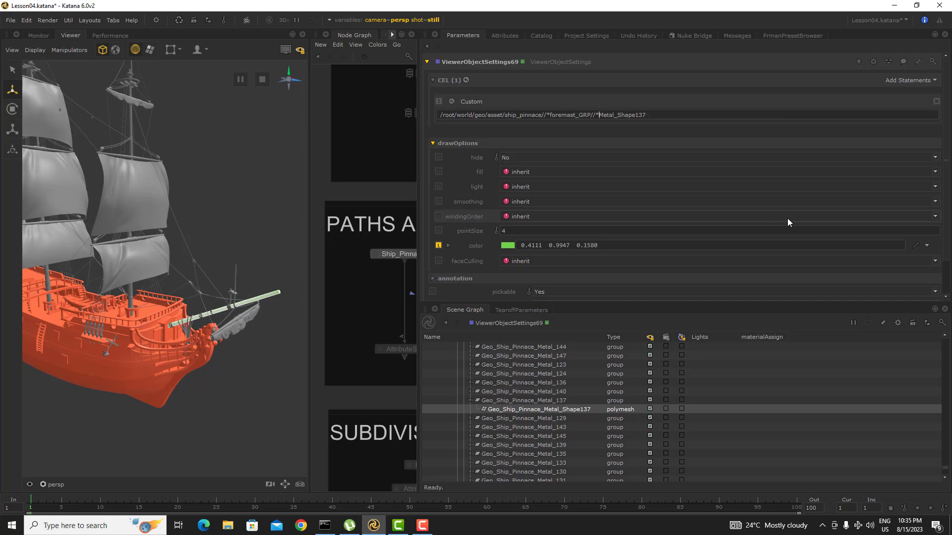
{"action": "key", "text": "shift+Right"}
{"action": "key", "text": "shift+Right"}
{"action": "key", "text": "shift+Right"}
{"action": "key", "text": "shift+Right"}
{"action": "key", "text": "shift+Right"}
{"action": "key", "text": "shift+Right"}
{"action": "key", "text": "shift+Right"}
{"action": "key", "text": "shift+Right"}
{"action": "key", "text": "shift+Right"}
{"action": "type", "text": "*"}
{"action": "key", "text": "Return"}
{"action": "left_click_drag", "start_coordinate": [153, 231], "coordinate": [234, 200], "text": "alt"}
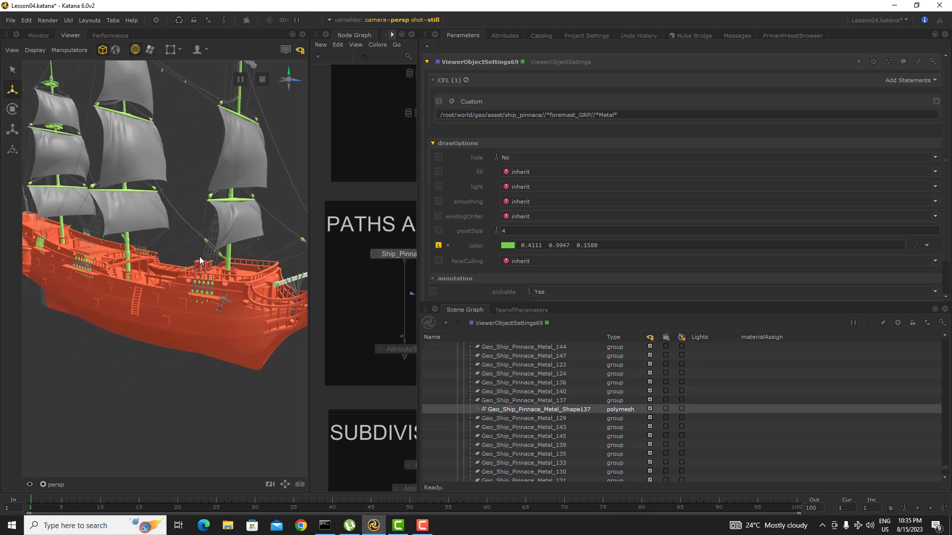
{"action": "left_click_drag", "start_coordinate": [199, 257], "coordinate": [208, 278], "text": "alt"}
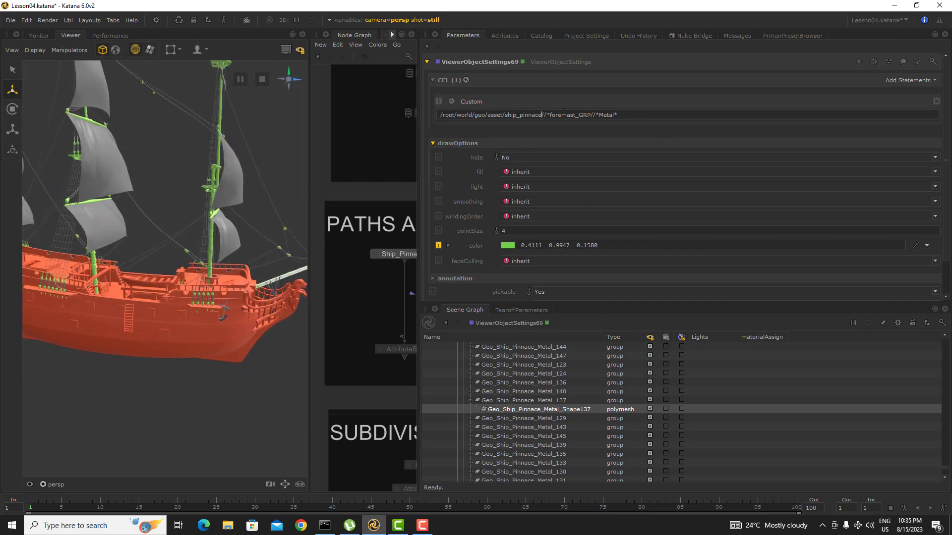
- Try the Custom path without its //*Metal* ending, selecting its matches in the Scene Graph before restoring the ending
{"action": "left_click_drag", "start_coordinate": [591, 114], "coordinate": [681, 119]}
{"action": "key", "text": "BackSpace"}
{"action": "left_click", "coordinate": [451, 101]}
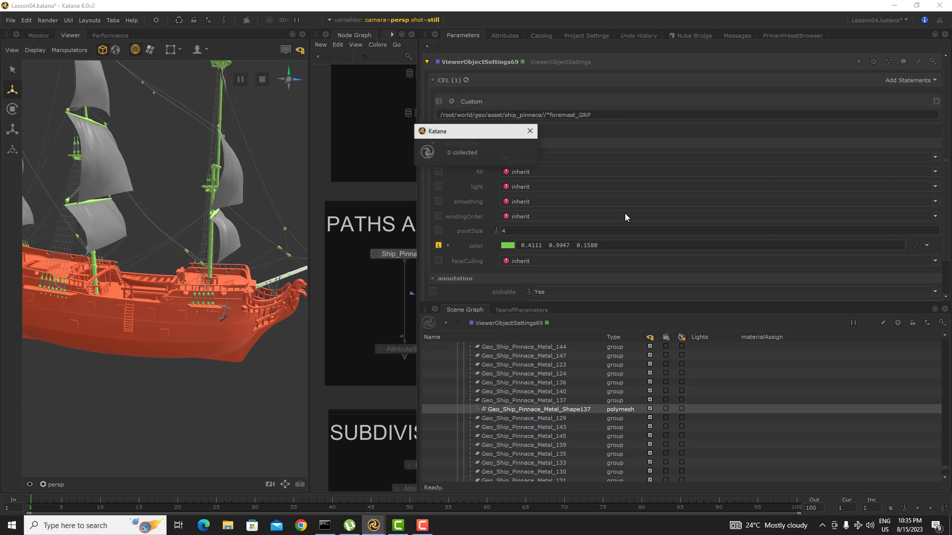
{"action": "scroll", "coordinate": [529, 392], "scroll_direction": "up", "scroll_amount": 2}
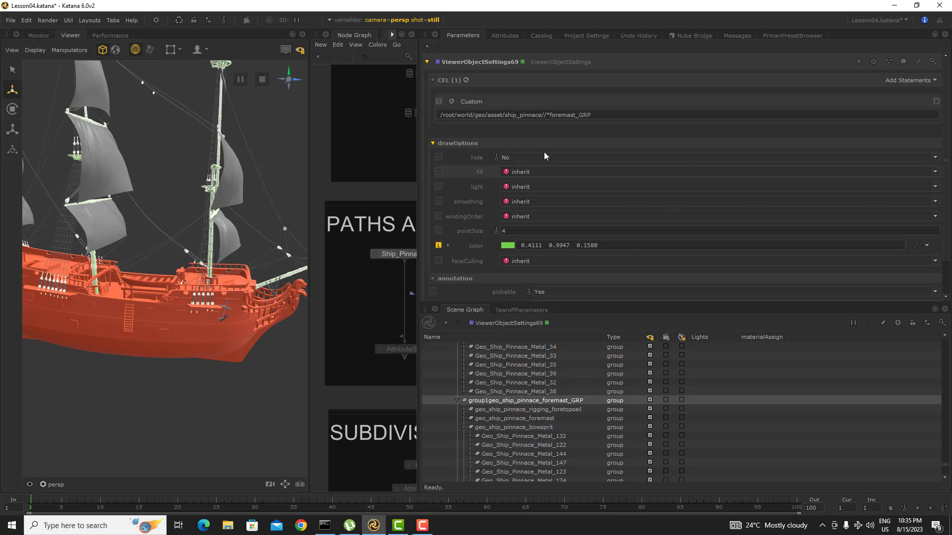
{"action": "key", "text": "ctrl+z"}
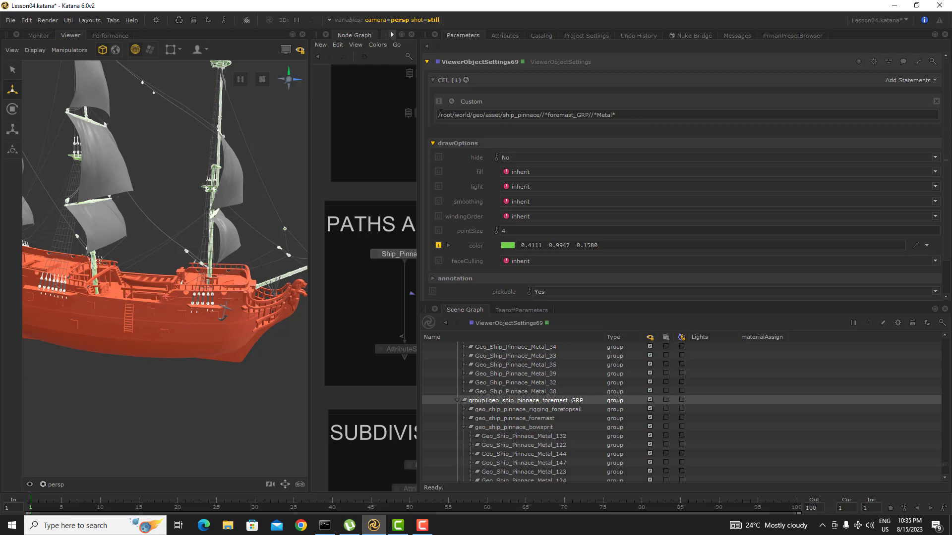
- Shorten the Custom path to //*Metal* and select its matching locations in the Scene Graph
{"action": "left_click_drag", "start_coordinate": [439, 114], "coordinate": [540, 114]}
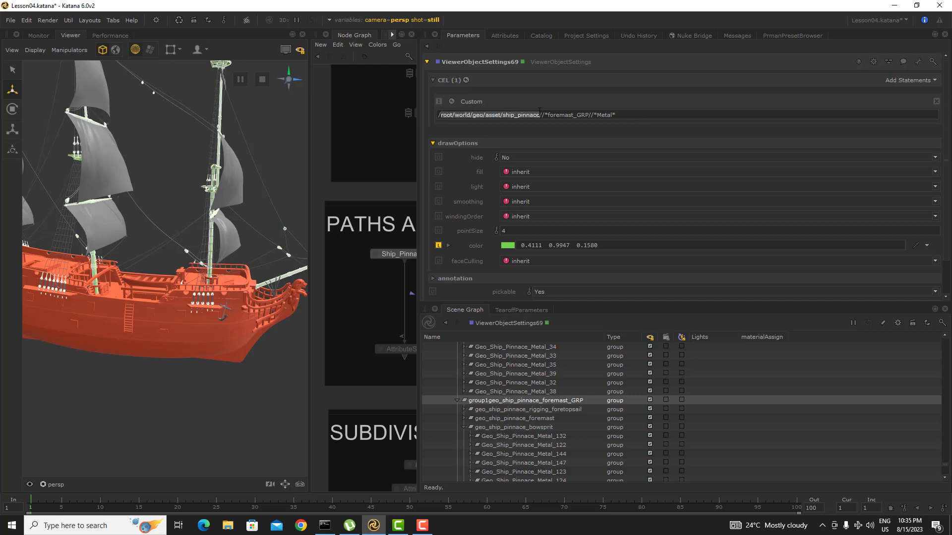
{"action": "key", "text": "BackSpace"}
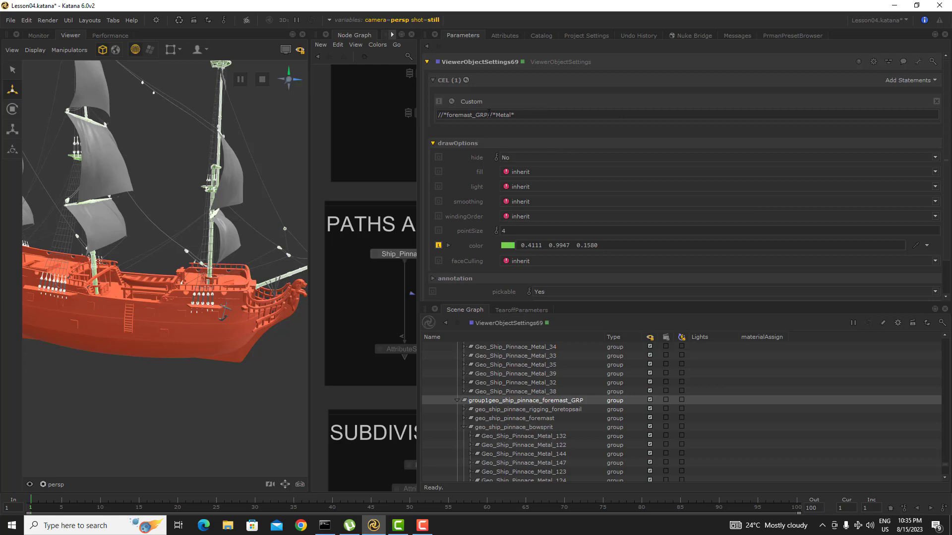
{"action": "left_click_drag", "start_coordinate": [487, 114], "coordinate": [321, 112]}
{"action": "key", "text": "BackSpace"}
{"action": "left_click", "coordinate": [452, 103]}
{"action": "left_click", "coordinate": [465, 115]}
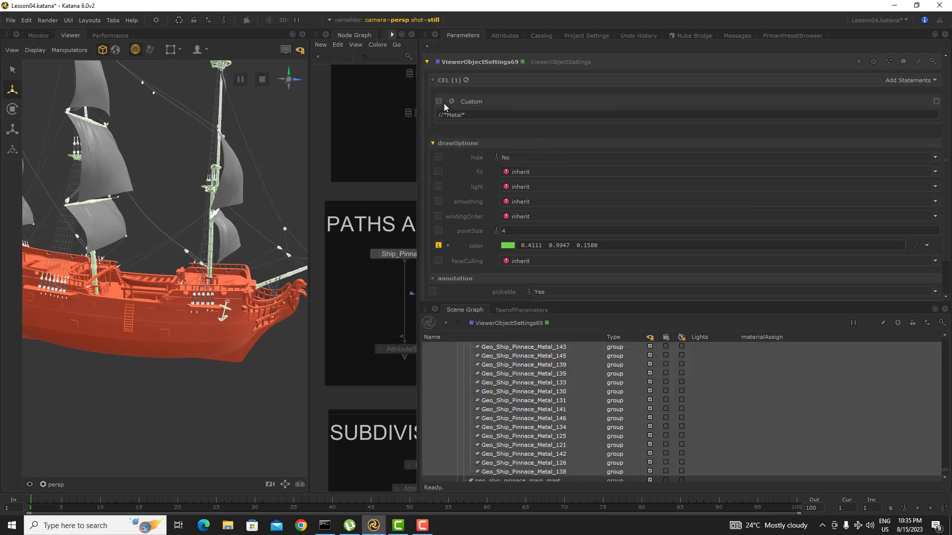
{"action": "left_click_drag", "start_coordinate": [162, 296], "coordinate": [207, 267], "text": "alt"}
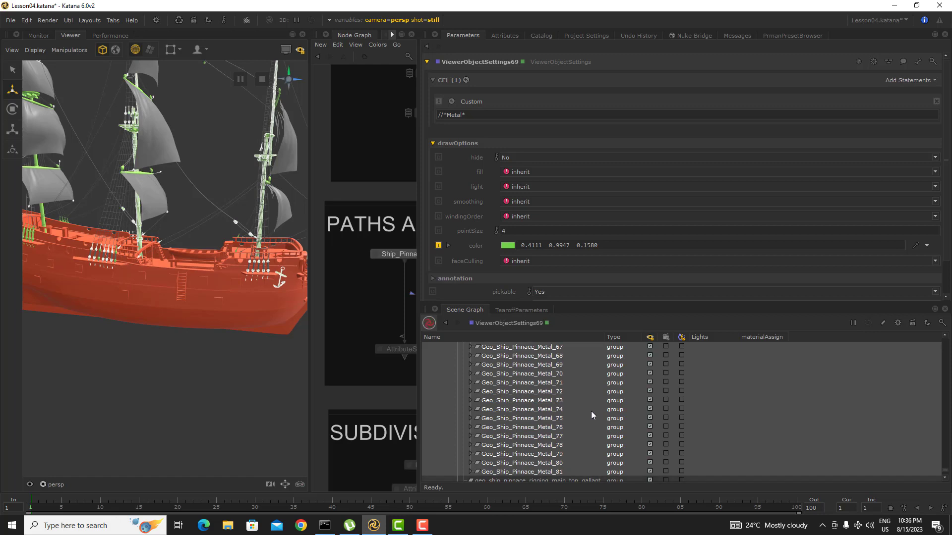
- Save the Lesson04.katana scene
{"action": "left_click", "coordinate": [10, 21]}
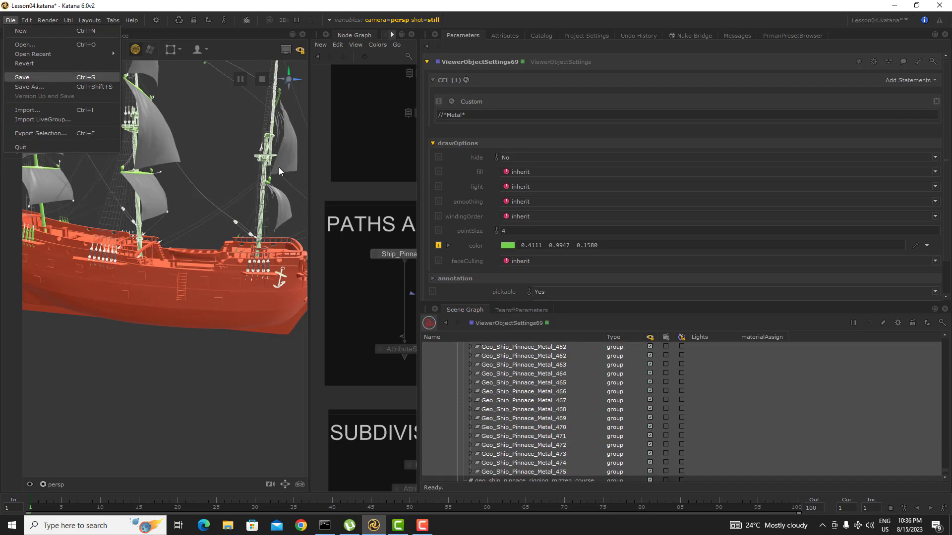
{"action": "left_click", "coordinate": [34, 79]}
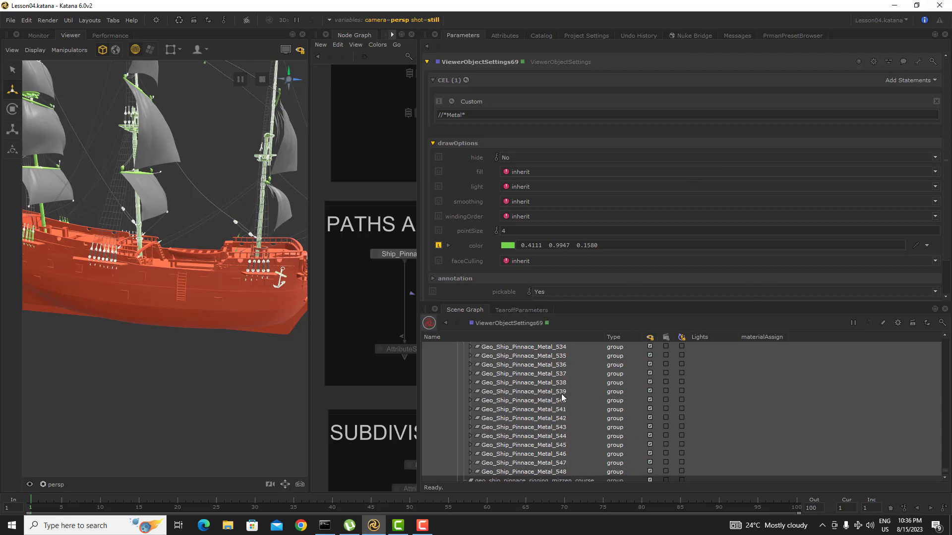
{"action": "left_click", "coordinate": [423, 525]}
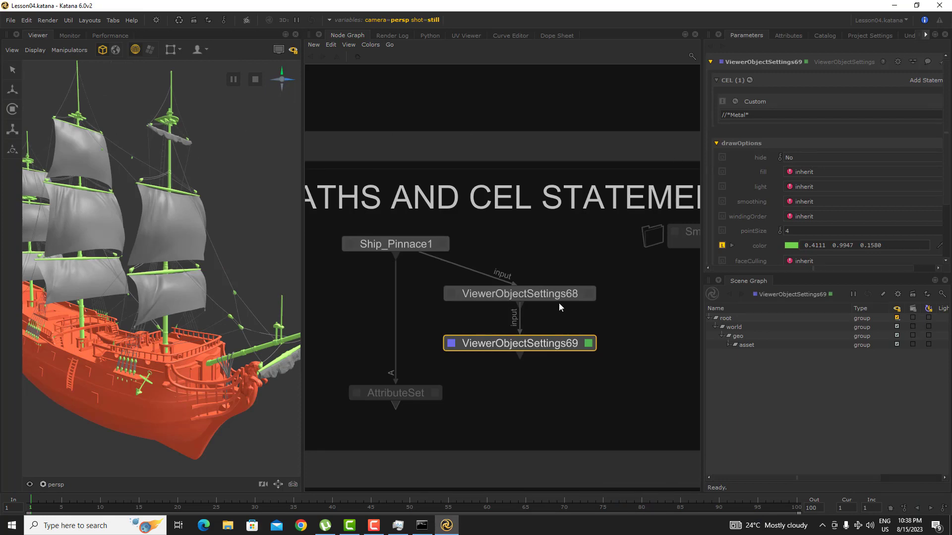
- Display the CEL results of the //*Metal* statement, look through the list of matching paths and close it
{"action": "left_click", "coordinate": [734, 102]}
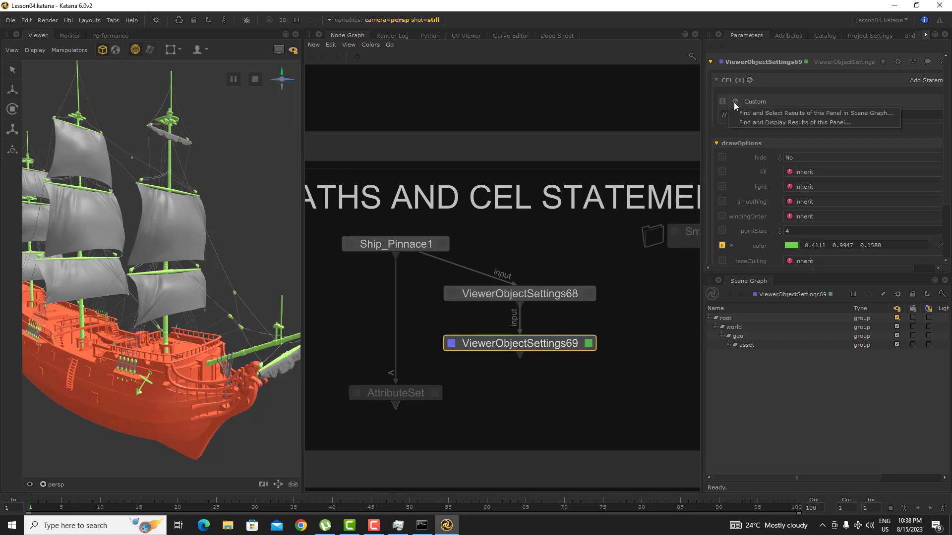
{"action": "left_click", "coordinate": [749, 123]}
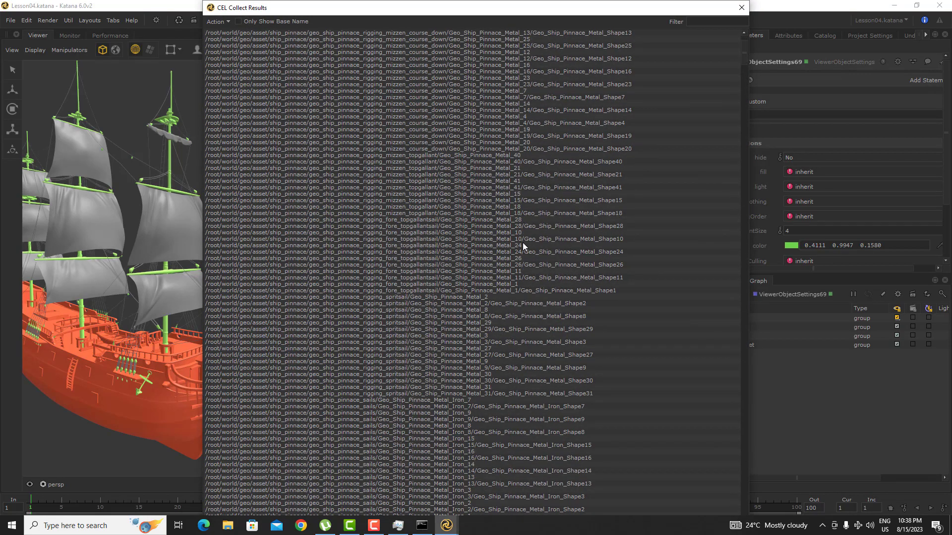
{"action": "scroll", "coordinate": [744, 62], "scroll_direction": "down", "scroll_amount": 7}
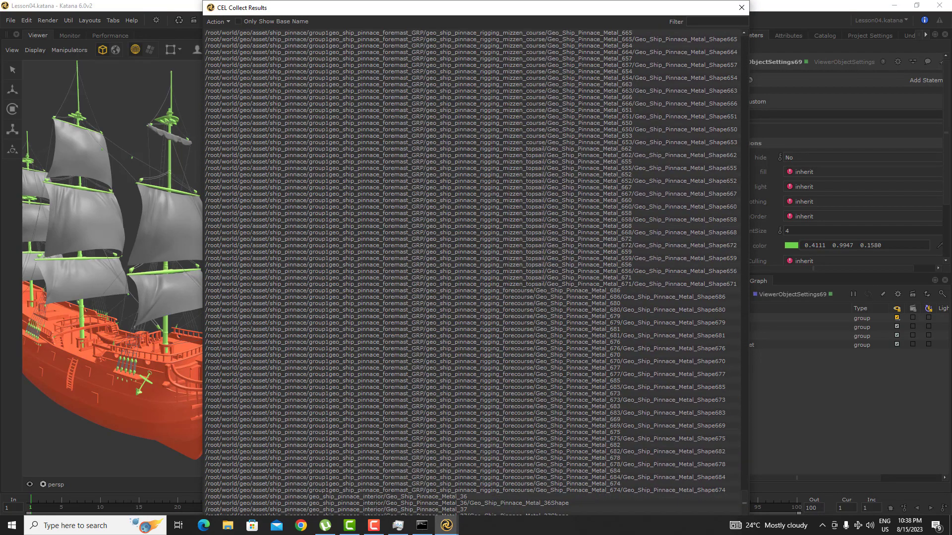
{"action": "scroll", "coordinate": [743, 59], "scroll_direction": "up", "scroll_amount": 15}
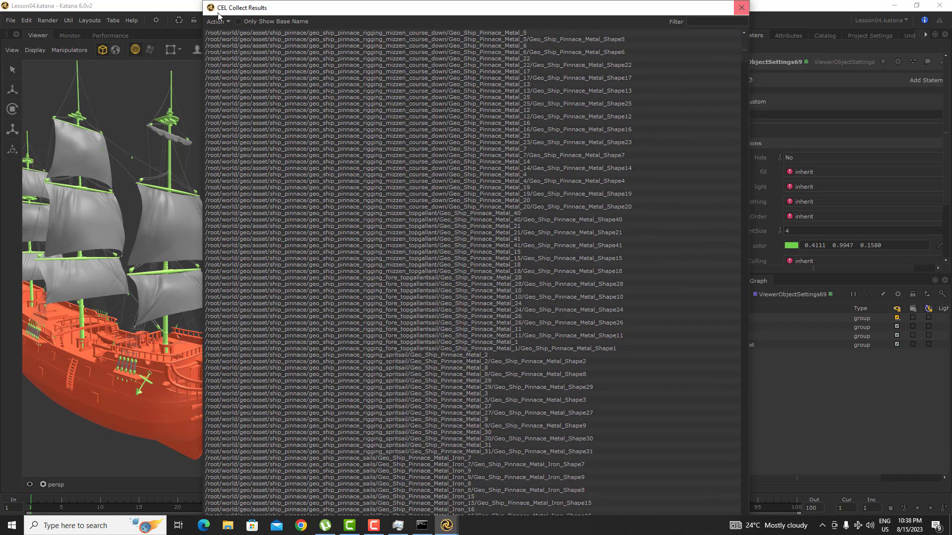
{"action": "left_click", "coordinate": [741, 8]}
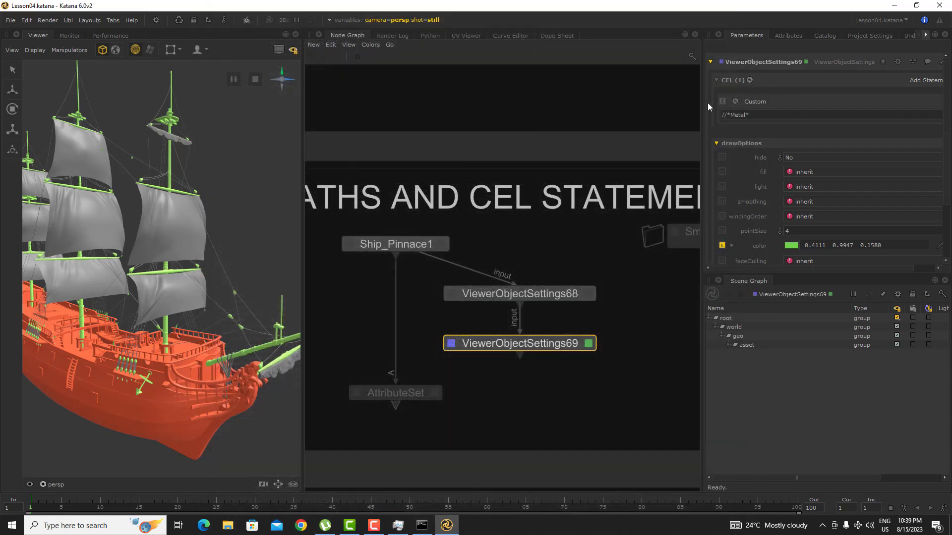
{"action": "left_click", "coordinate": [736, 101]}
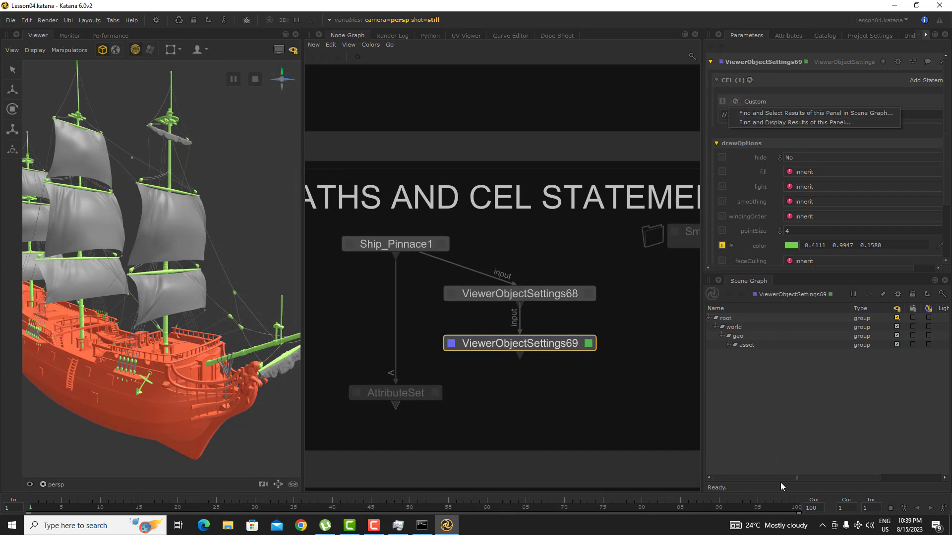
{"action": "left_click", "coordinate": [687, 153]}
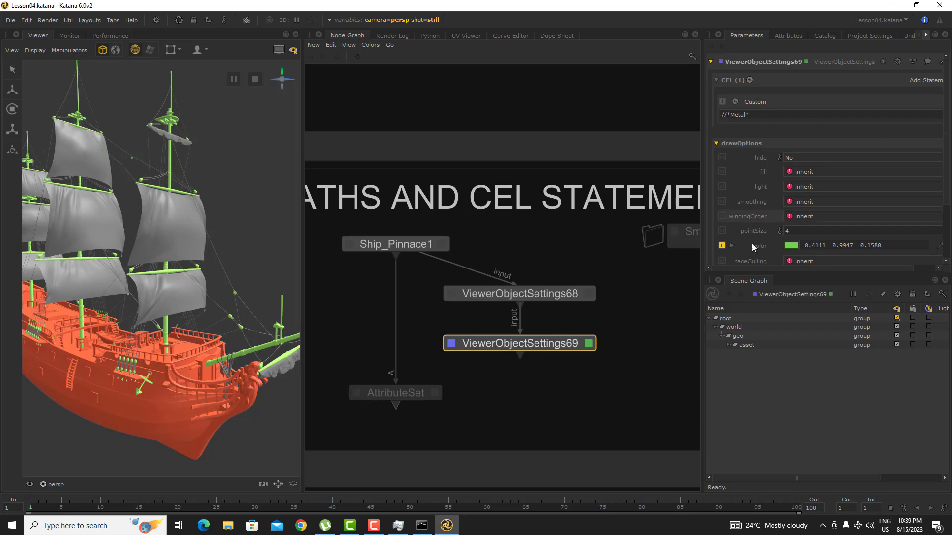
- Expand the asset group and replace the Custom path with the scene graph path of the ship's large hull mesh
{"action": "left_click", "coordinate": [729, 345]}
{"action": "left_click", "coordinate": [125, 415]}
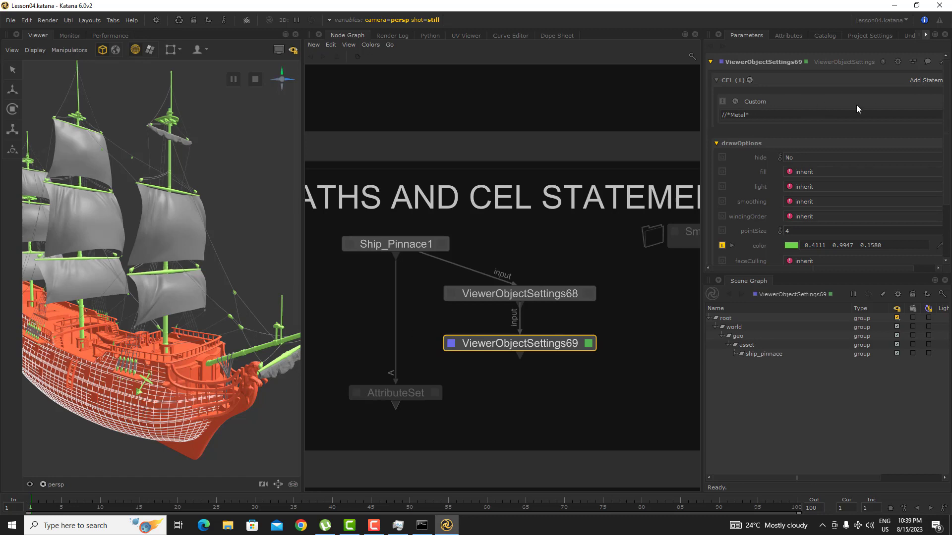
{"action": "left_click_drag", "start_coordinate": [764, 114], "coordinate": [671, 117]}
{"action": "key", "text": "BackSpace"}
{"action": "middle_click_drag", "start_coordinate": [146, 408], "coordinate": [753, 115]}
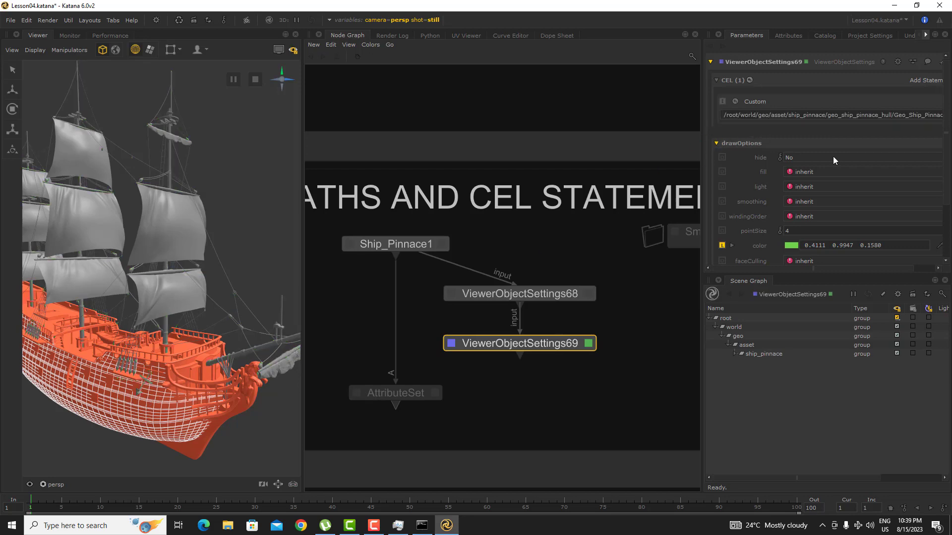
- Maximize the parameter area and replace geo_ship_ in the hull segment with a wildcard, giving ship_pinnace/*pinnace_hull
{"action": "key", "text": "space"}
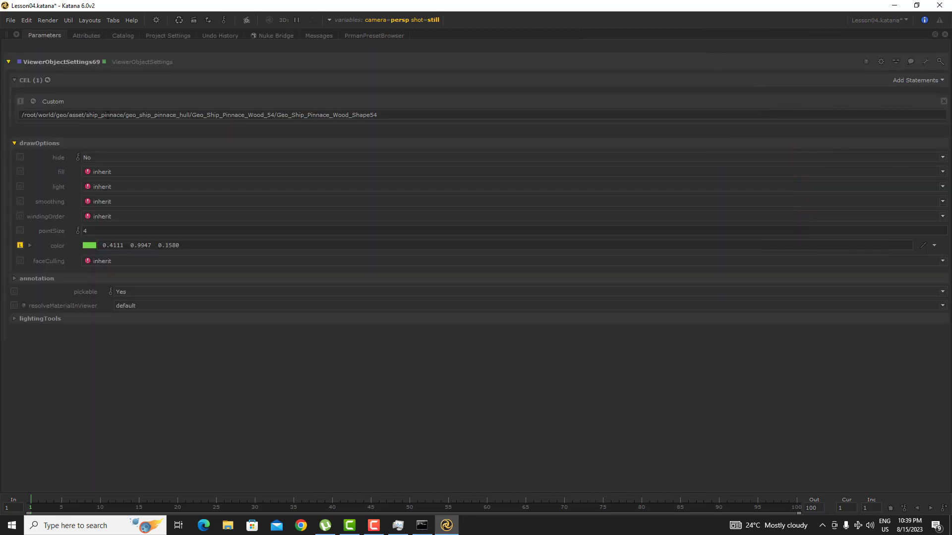
{"action": "left_click_drag", "start_coordinate": [126, 116], "coordinate": [377, 116]}
{"action": "left_click_drag", "start_coordinate": [213, 125], "coordinate": [157, 114]}
{"action": "key", "text": "BackSpace"}
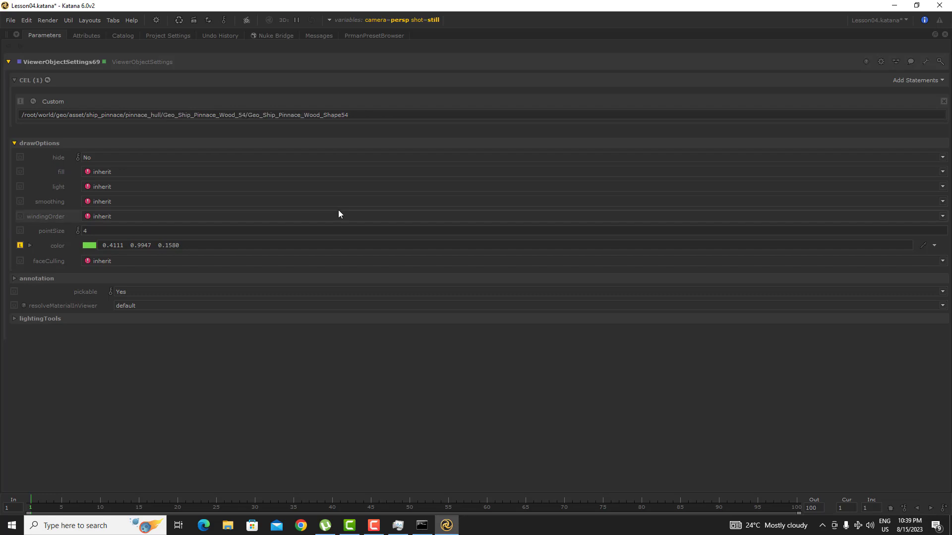
{"action": "type", "text": "*"}
- Replace the path after the hull segment with //*Wood*, giving /root/world/geo/asset/ship_pinnace/*pinnace_hull//*Wood*, and restore the normal layout
{"action": "key", "text": "shift+Right"}
{"action": "key", "text": "shift+Right"}
{"action": "key", "text": "shift+Right"}
{"action": "key", "text": "shift+Right"}
{"action": "key", "text": "shift+Right"}
{"action": "key", "text": "shift+Right"}
{"action": "key", "text": "shift+Right"}
{"action": "key", "text": "shift+Right"}
{"action": "key", "text": "shift+Right"}
{"action": "key", "text": "shift+Right"}
{"action": "key", "text": "shift+Right"}
{"action": "key", "text": "shift+Right"}
{"action": "key", "text": "shift+Right"}
{"action": "key", "text": "shift+Right"}
{"action": "key", "text": "shift+Right"}
{"action": "key", "text": "shift+Right"}
{"action": "key", "text": "shift+Right"}
{"action": "key", "text": "shift+Right"}
{"action": "key", "text": "shift+Right"}
{"action": "key", "text": "shift+Right"}
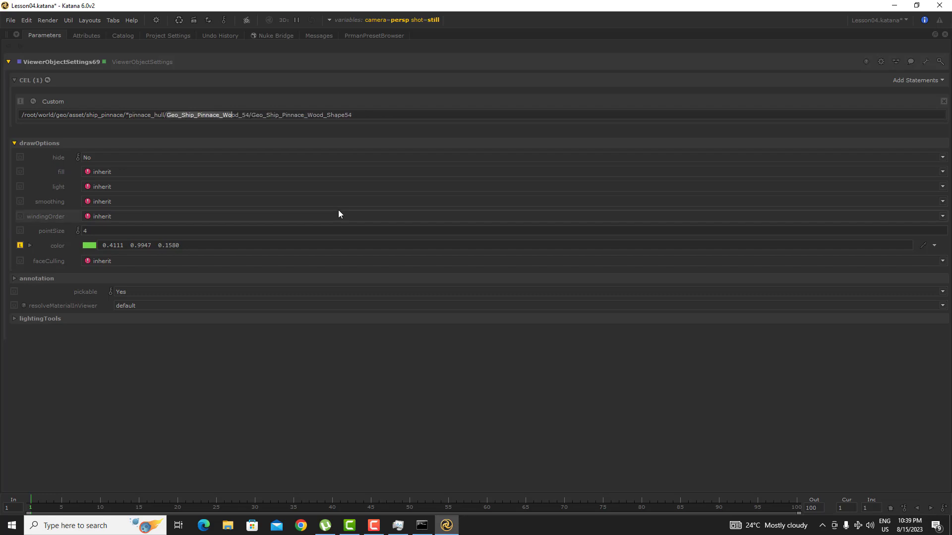
{"action": "type", "text": "*"}
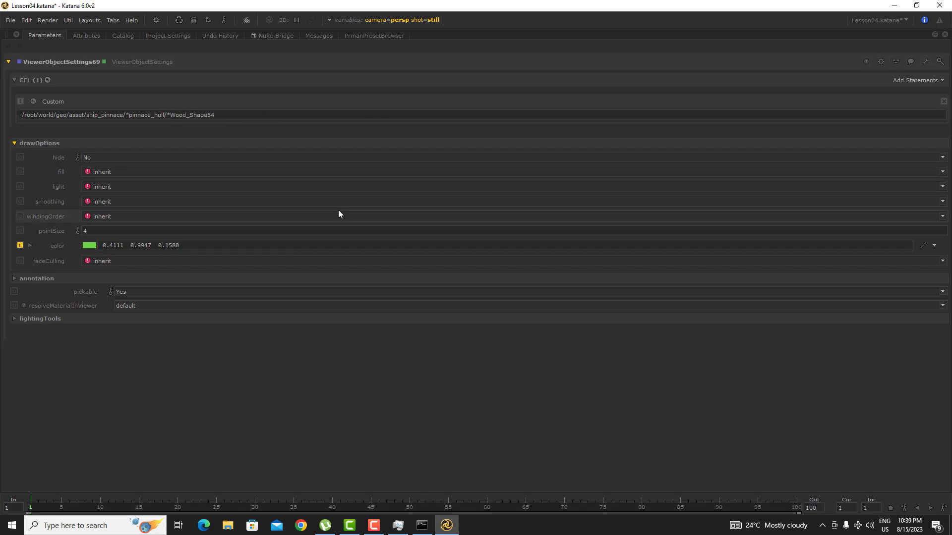
{"action": "key", "text": "Left"}
{"action": "type", "text": "/"}
{"action": "key", "text": "shift+Right"}
{"action": "key", "text": "shift+Right"}
{"action": "key", "text": "shift+Right"}
{"action": "key", "text": "shift+Right"}
{"action": "key", "text": "shift+Right"}
{"action": "key", "text": "shift+Right"}
{"action": "key", "text": "shift+Right"}
{"action": "key", "text": "shift+Right"}
{"action": "type", "text": "*"}
{"action": "key", "text": "space"}
- Select the results of the hull wood statement in the Scene Graph and examine the matching locations
{"action": "left_click", "coordinate": [736, 101]}
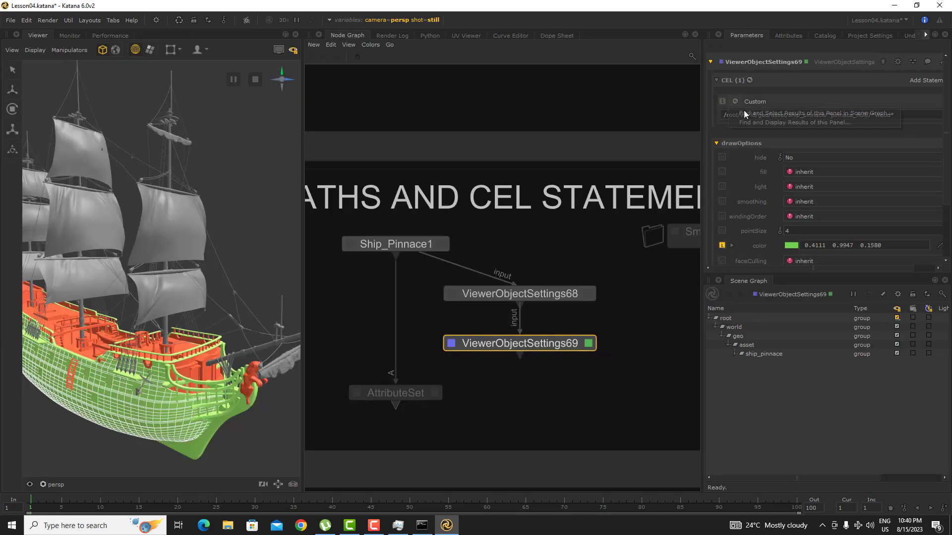
{"action": "left_click", "coordinate": [756, 114]}
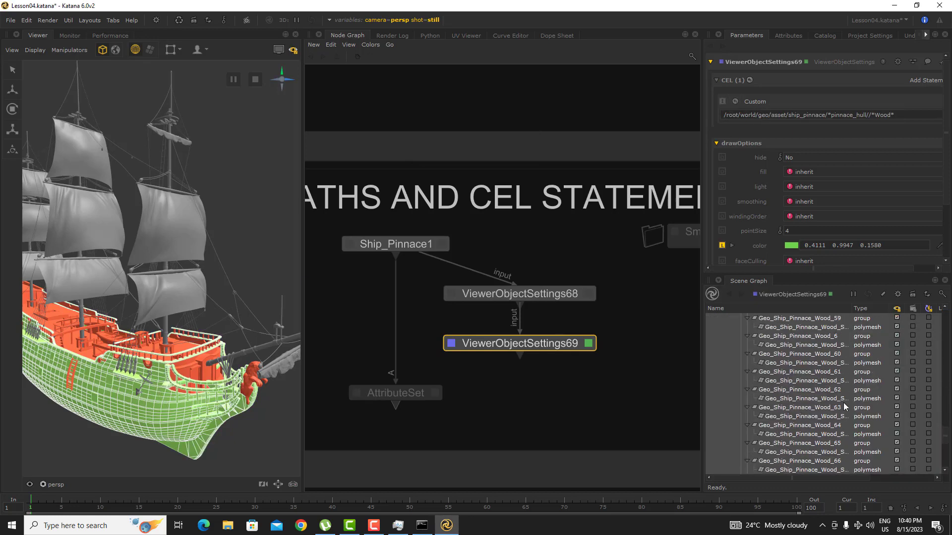
{"action": "left_click", "coordinate": [734, 101]}
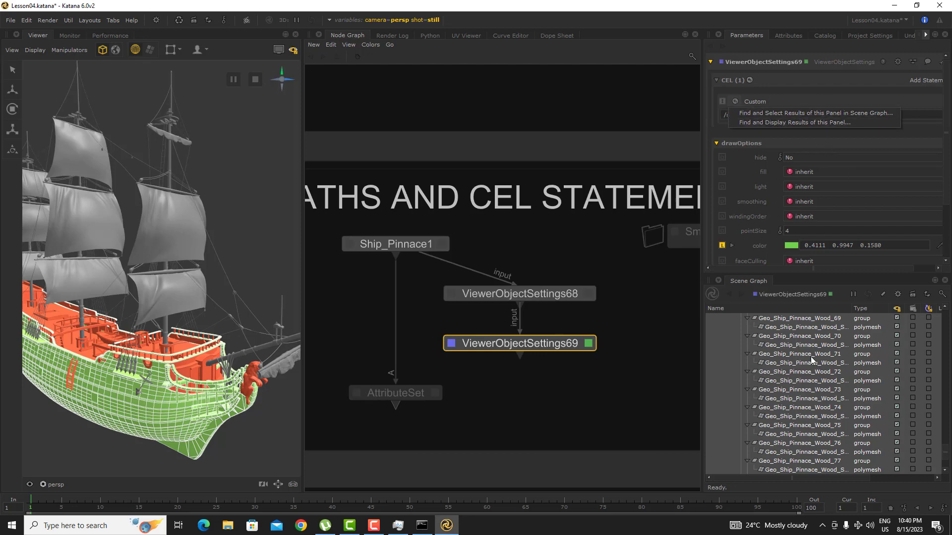
{"action": "left_click_drag", "start_coordinate": [946, 455], "coordinate": [950, 306]}
- Display the list of paths matched by the hull wood statement, look through it and close it
{"action": "left_click", "coordinate": [733, 101]}
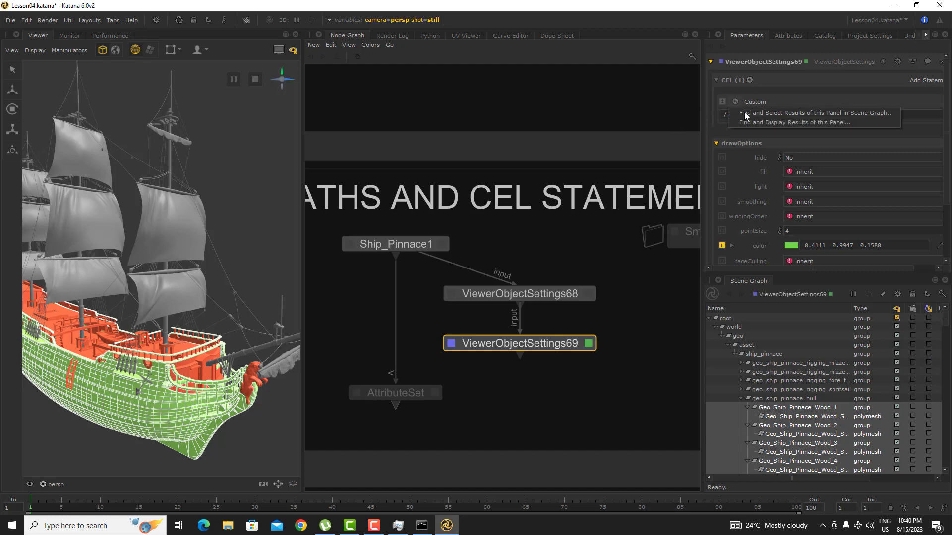
{"action": "left_click", "coordinate": [766, 122]}
{"action": "scroll", "coordinate": [491, 89], "scroll_direction": "down", "scroll_amount": 1}
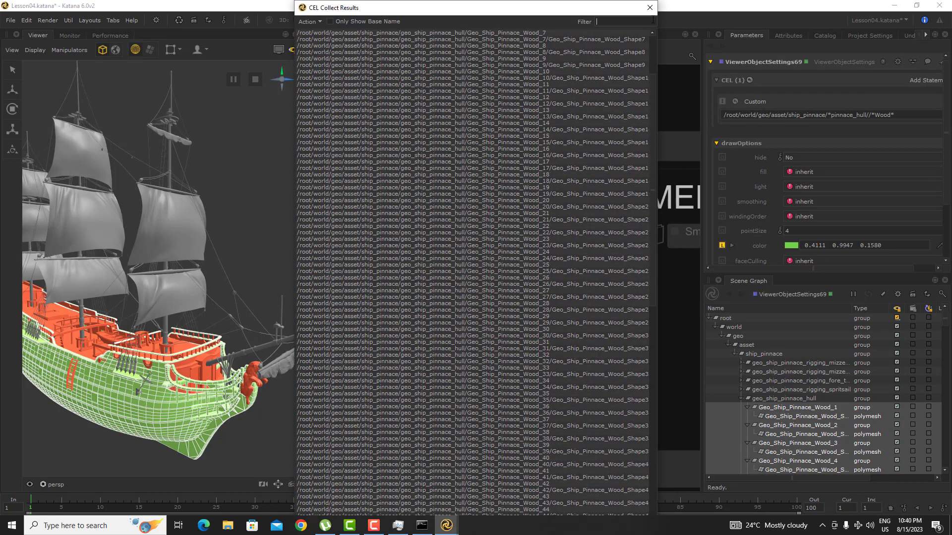
{"action": "left_click", "coordinate": [649, 8]}
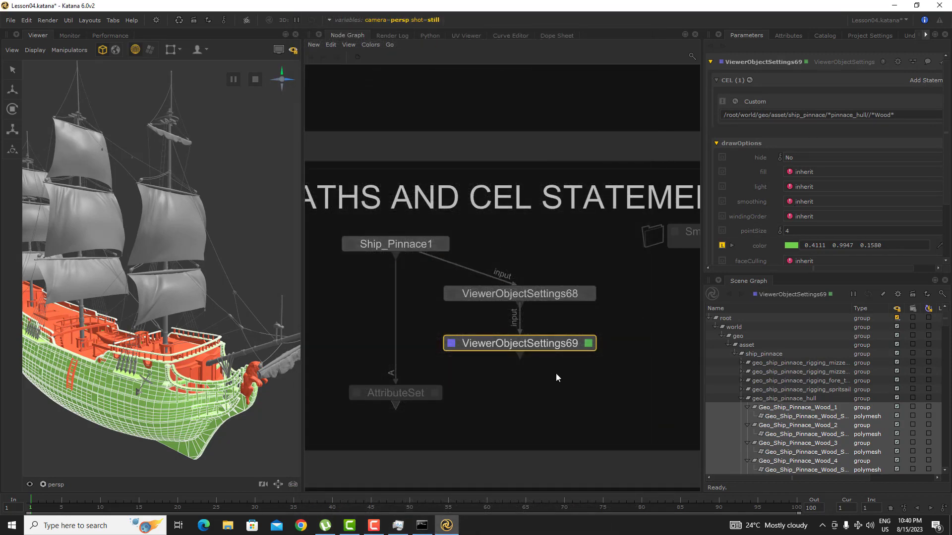
- Spread out the nodes by moving both ViewerObjectSettings nodes and Ship_Pinnace1 slightly up and AttributeSet down
{"action": "middle_click_drag", "start_coordinate": [555, 373], "coordinate": [558, 363]}
{"action": "left_click_drag", "start_coordinate": [635, 359], "coordinate": [531, 278]}
{"action": "mouse_move", "coordinate": [545, 323]}
{"action": "left_mouse_down"}
{"action": "mouse_move", "coordinate": [548, 298]}
{"action": "mouse_move", "coordinate": [549, 312]}
{"action": "left_mouse_up"}
{"action": "left_click", "coordinate": [428, 231]}
{"action": "left_click_drag", "start_coordinate": [428, 231], "coordinate": [427, 218]}
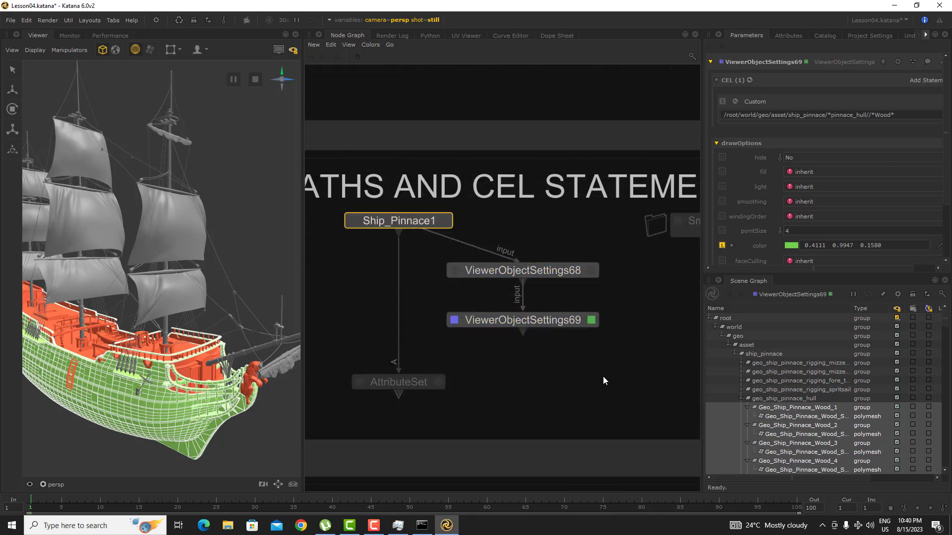
{"action": "left_click_drag", "start_coordinate": [422, 388], "coordinate": [422, 412]}
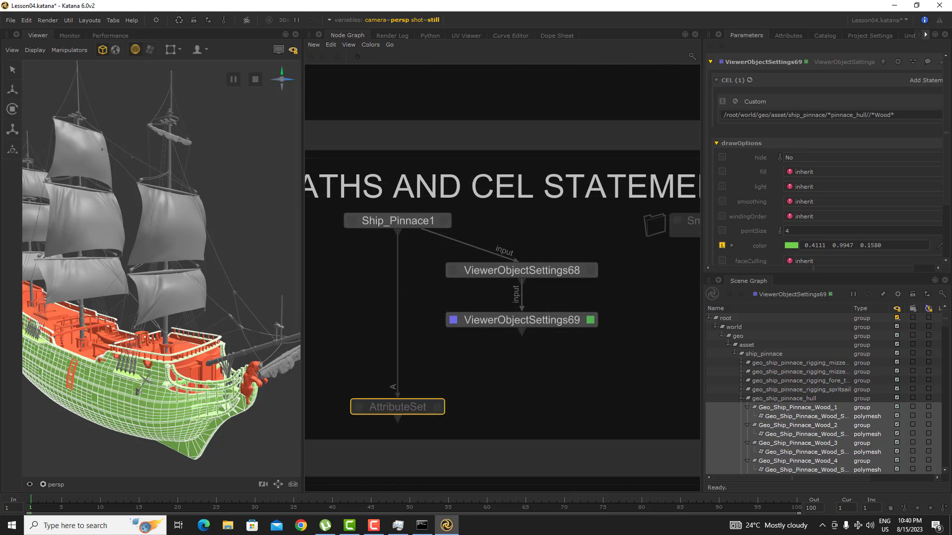
- Collapse the geo_ship_pinnace_hull group in the Scene Graph
{"action": "middle_click_drag", "start_coordinate": [422, 412], "coordinate": [379, 399]}
{"action": "left_click", "coordinate": [500, 345]}
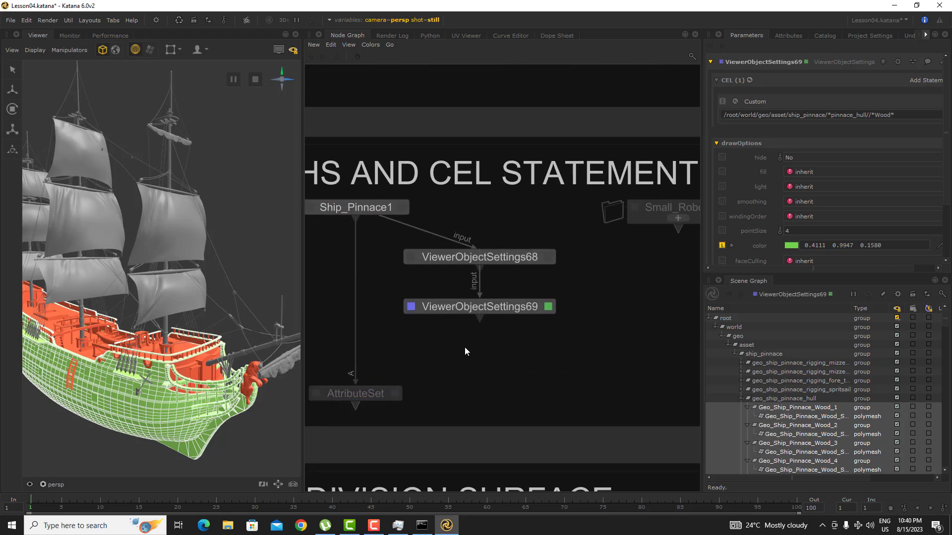
{"action": "middle_click_drag", "start_coordinate": [383, 366], "coordinate": [498, 333]}
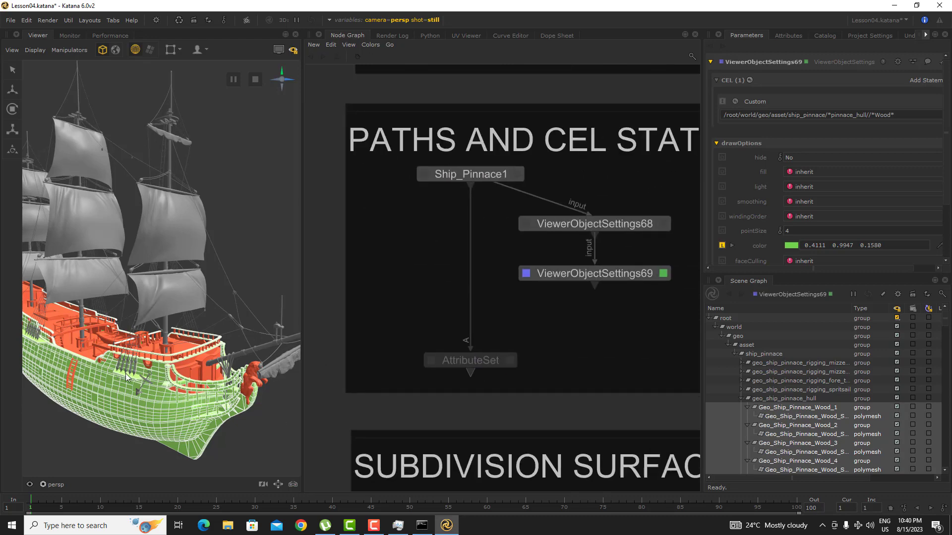
{"action": "left_click_drag", "start_coordinate": [126, 374], "coordinate": [167, 328], "text": "alt"}
{"action": "left_click_drag", "start_coordinate": [195, 219], "coordinate": [160, 260], "text": "alt"}
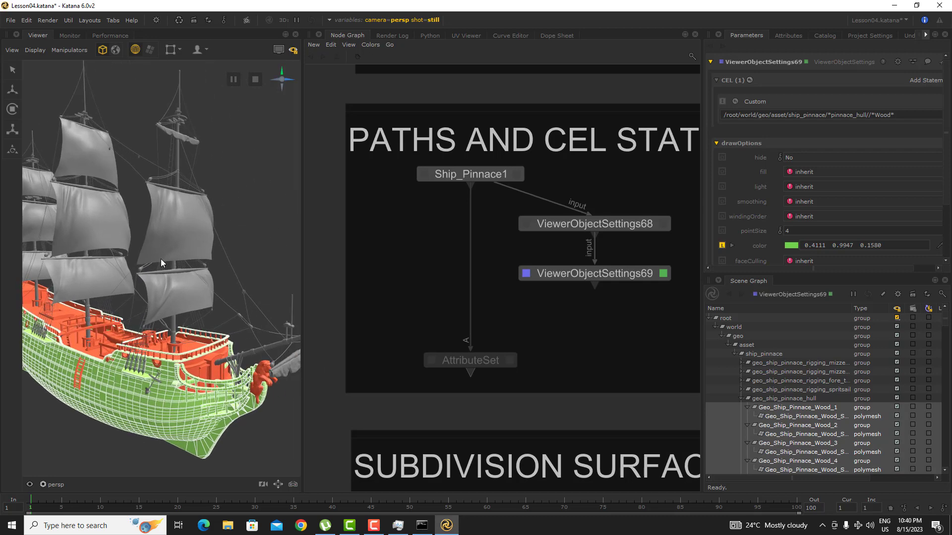
{"action": "left_click", "coordinate": [742, 399]}
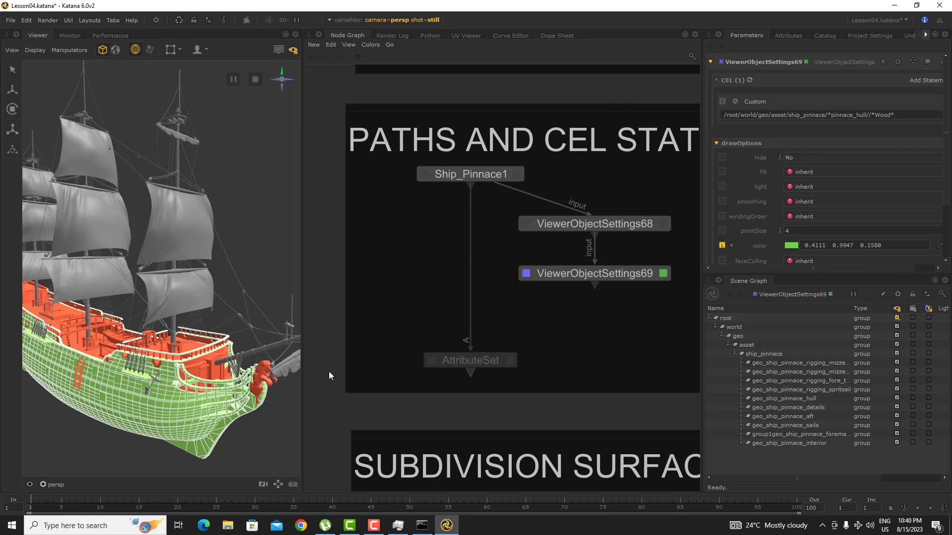
- Move Ship_Pinnace1 slightly up and shift both ViewerObjectSettings nodes slightly to the right in the node graph
{"action": "left_click_drag", "start_coordinate": [496, 176], "coordinate": [501, 163]}
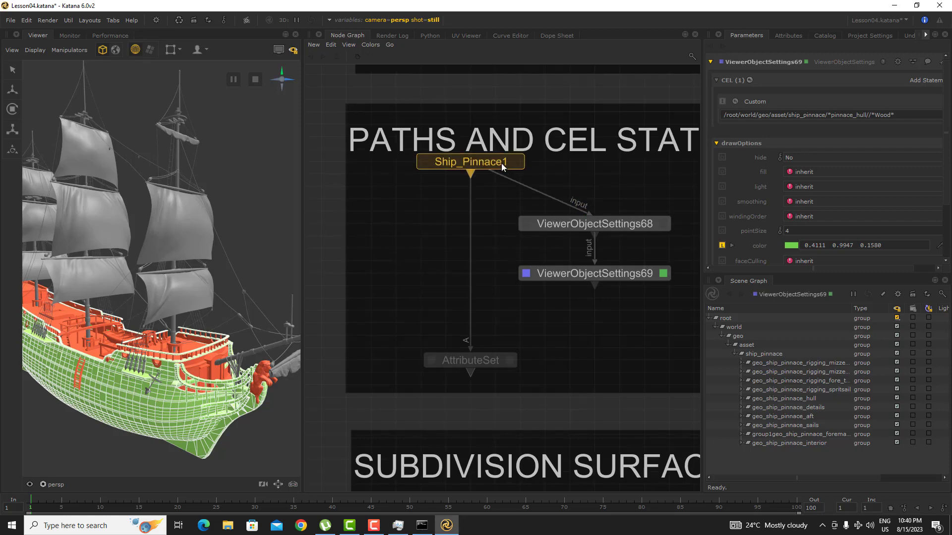
{"action": "left_click_drag", "start_coordinate": [681, 213], "coordinate": [588, 307]}
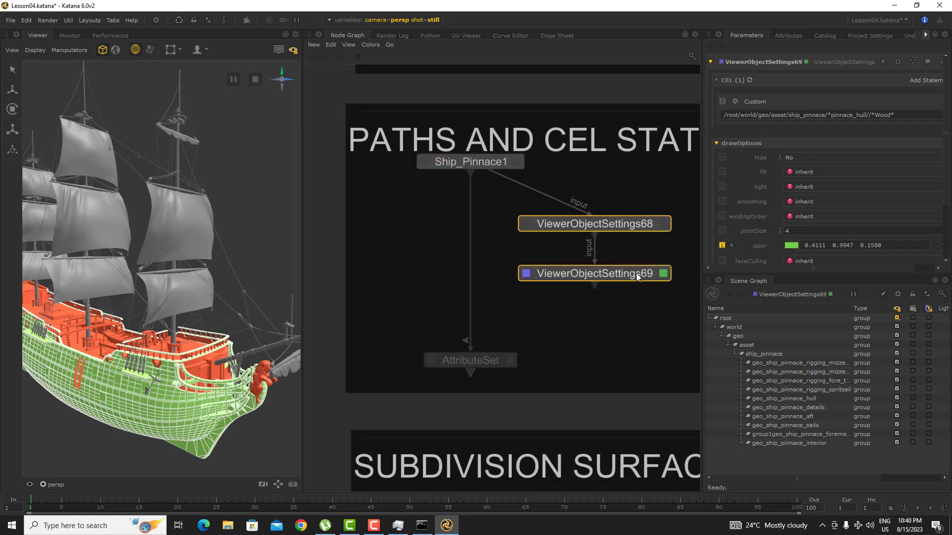
{"action": "left_click_drag", "start_coordinate": [634, 273], "coordinate": [661, 273]}
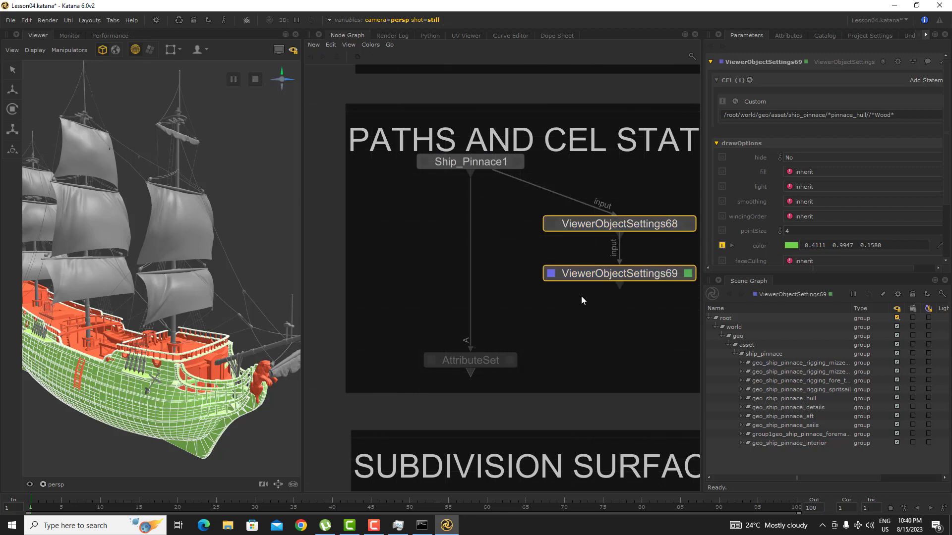
{"action": "middle_click_drag", "start_coordinate": [581, 296], "coordinate": [583, 317]}
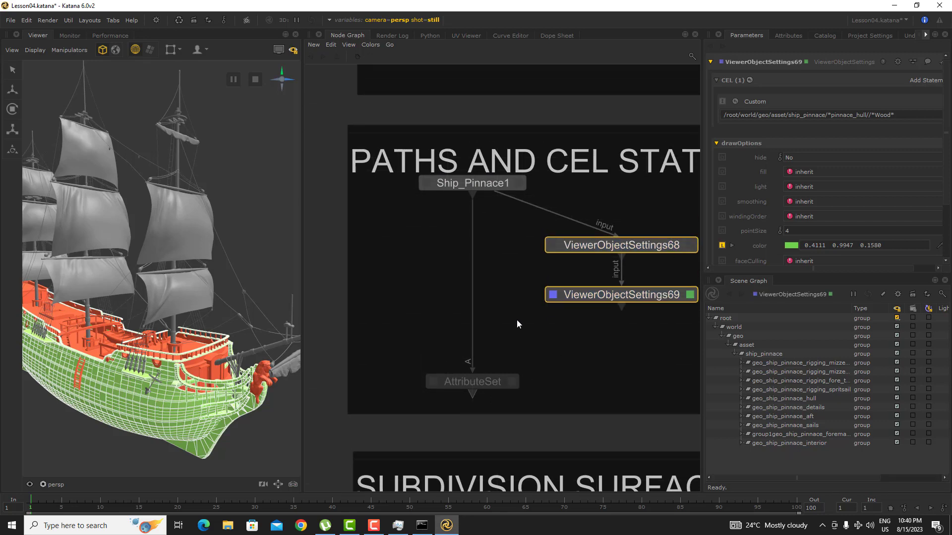
- Show the parameters of AttributeSet and expand its CEL selection to read the custom statement
{"action": "left_click", "coordinate": [511, 382]}
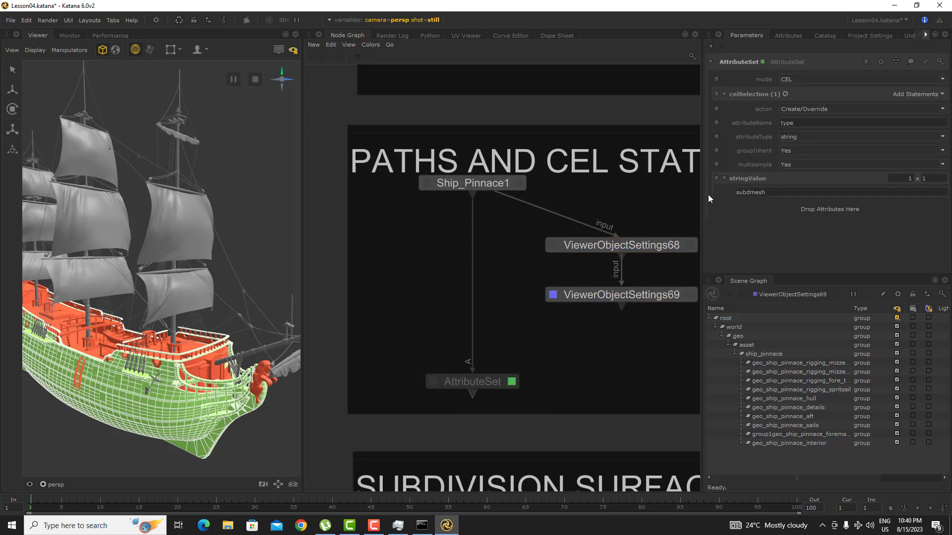
{"action": "middle_click_drag", "start_coordinate": [666, 260], "coordinate": [622, 254]}
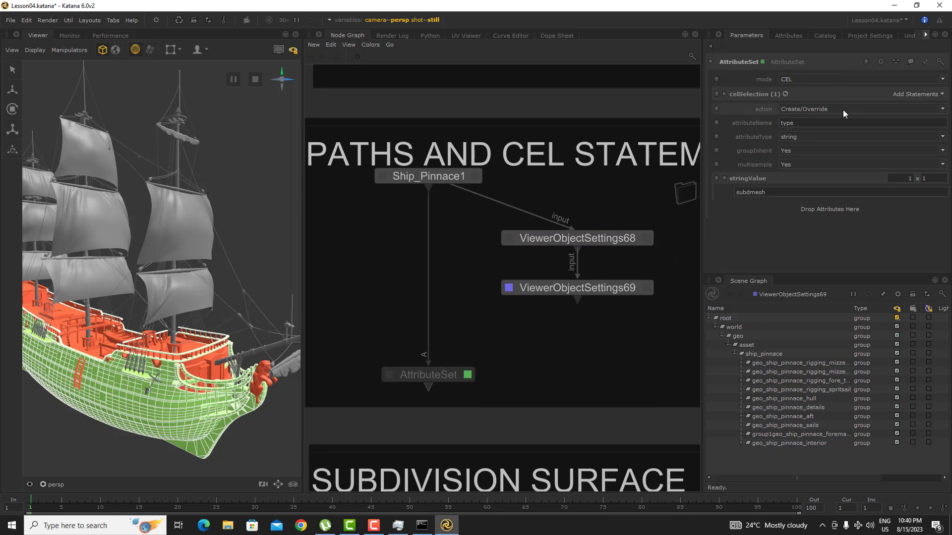
{"action": "left_click", "coordinate": [742, 94]}
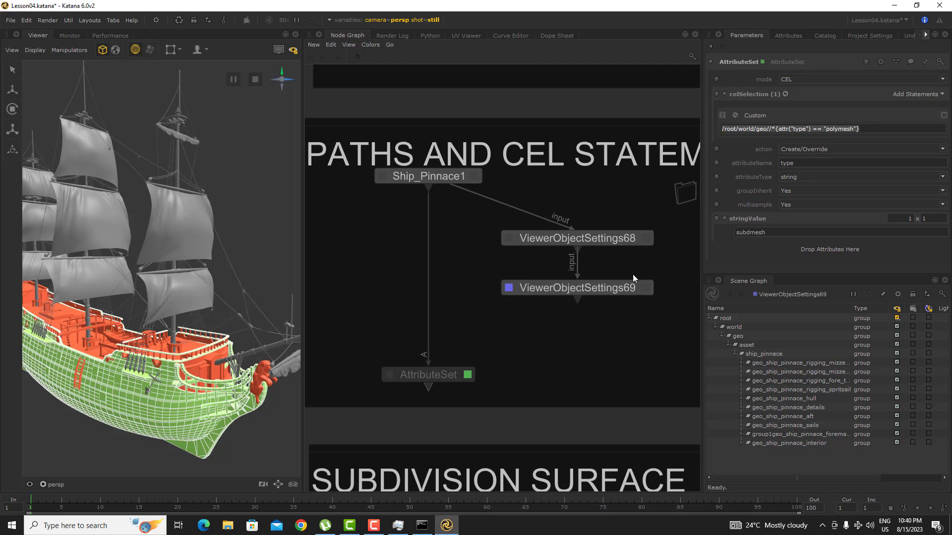
- Duplicate ViewerObjectSettings69, connect the copy below it and set the view flag on the copy
{"action": "left_click", "coordinate": [599, 290]}
{"action": "left_click", "coordinate": [579, 328]}
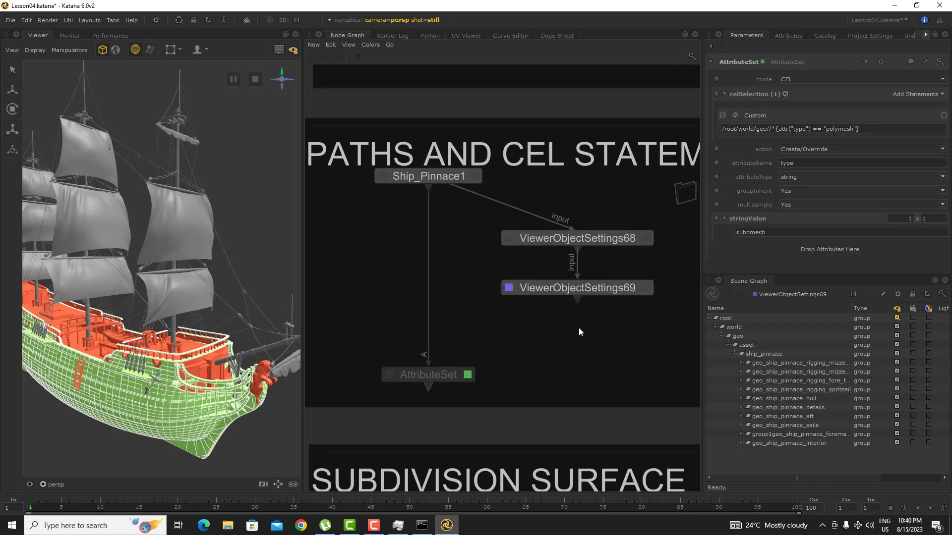
{"action": "key", "text": "ctrl+v"}
{"action": "left_click", "coordinate": [574, 320]}
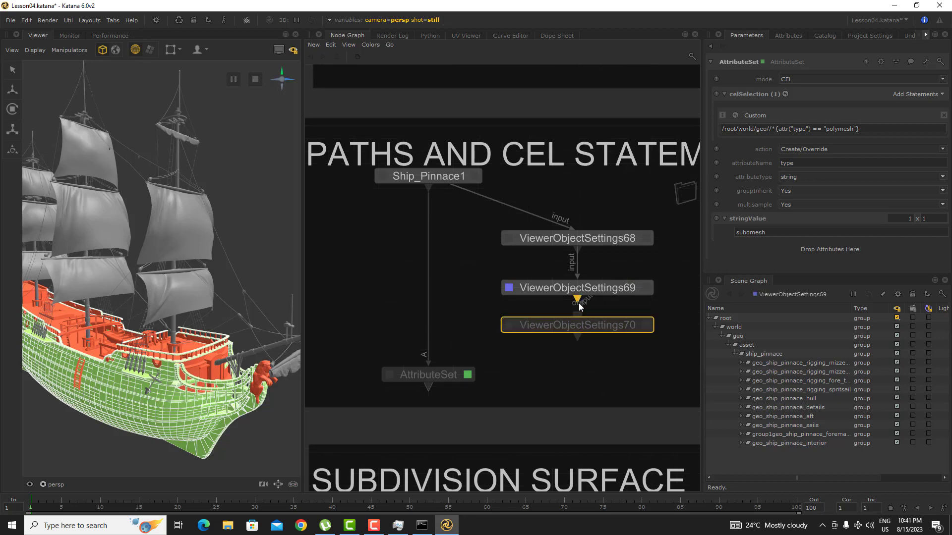
{"action": "left_click", "coordinate": [509, 325]}
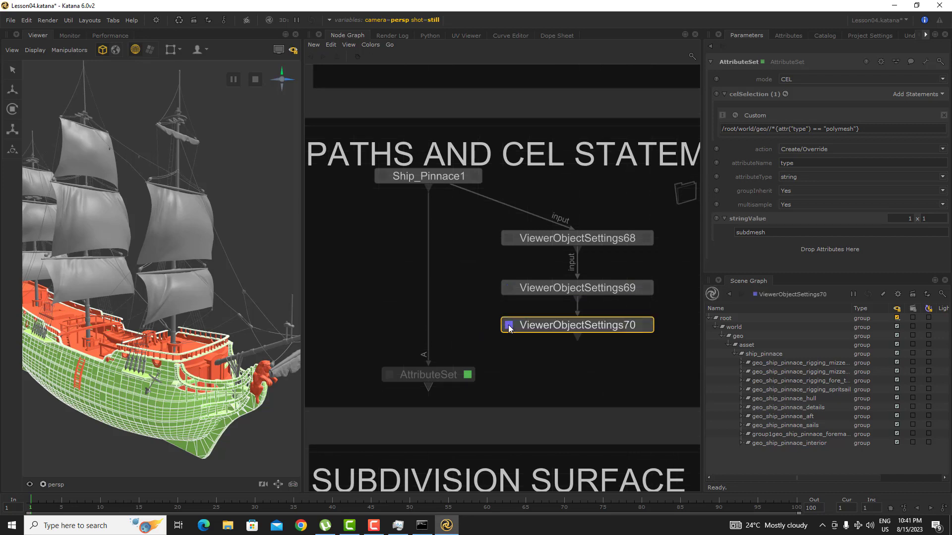
- Change the draw colour of ViewerObjectSettings70 to blue, 0.1687 0.2438 1.0000
{"action": "left_click", "coordinate": [645, 325]}
{"action": "left_click", "coordinate": [732, 103]}
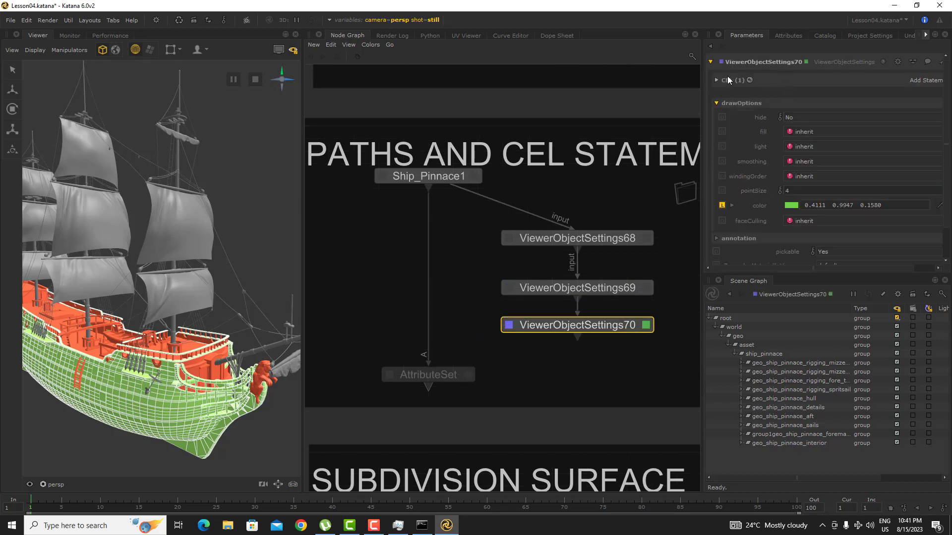
{"action": "left_click", "coordinate": [791, 206]}
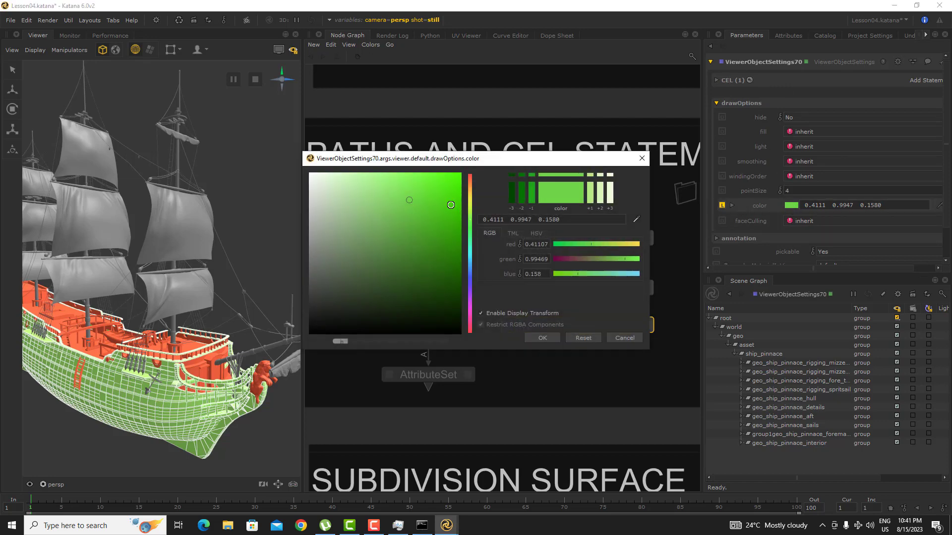
{"action": "left_click", "coordinate": [469, 269]}
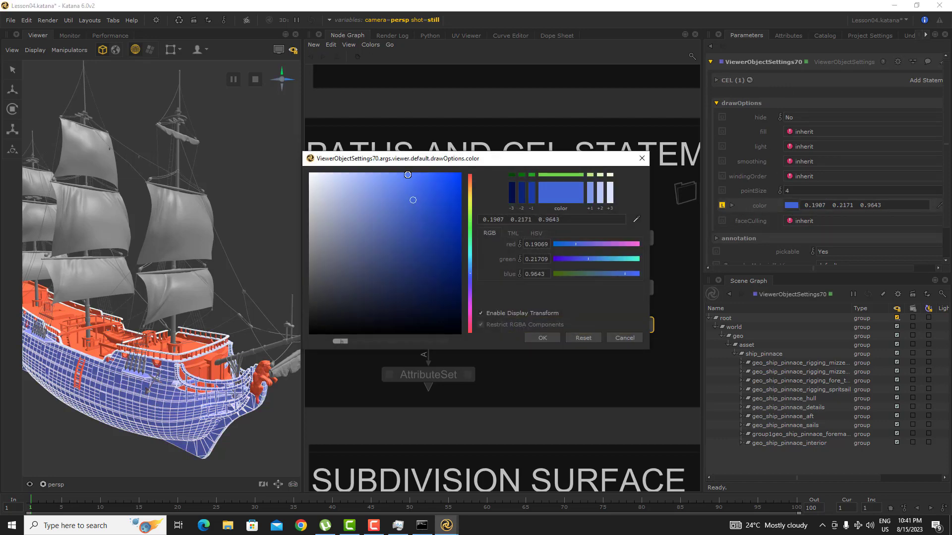
{"action": "left_click", "coordinate": [542, 337]}
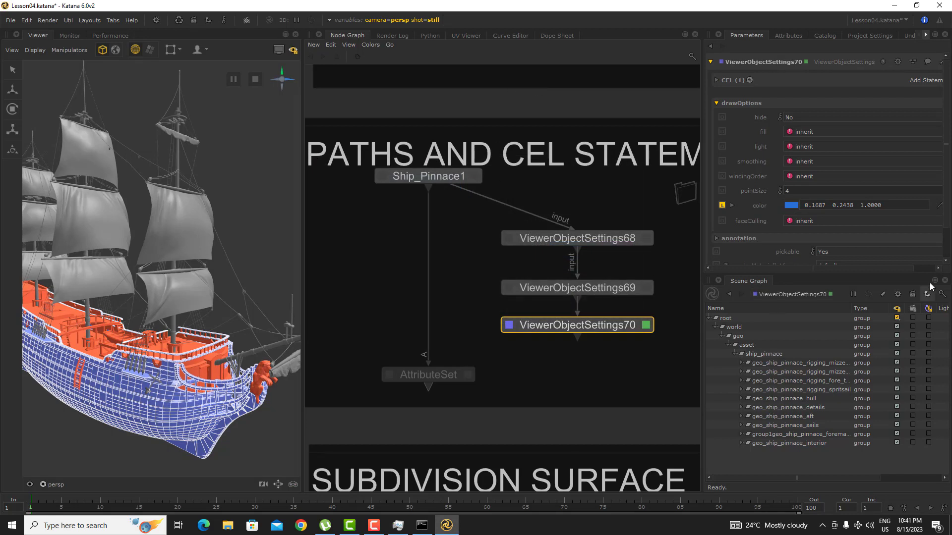
- Replace the CEL statement of ViewerObjectSettings70 with the one from AttributeSet, /root/world/geo//*{attr("type") == "polymesh"}
{"action": "left_click", "coordinate": [724, 80]}
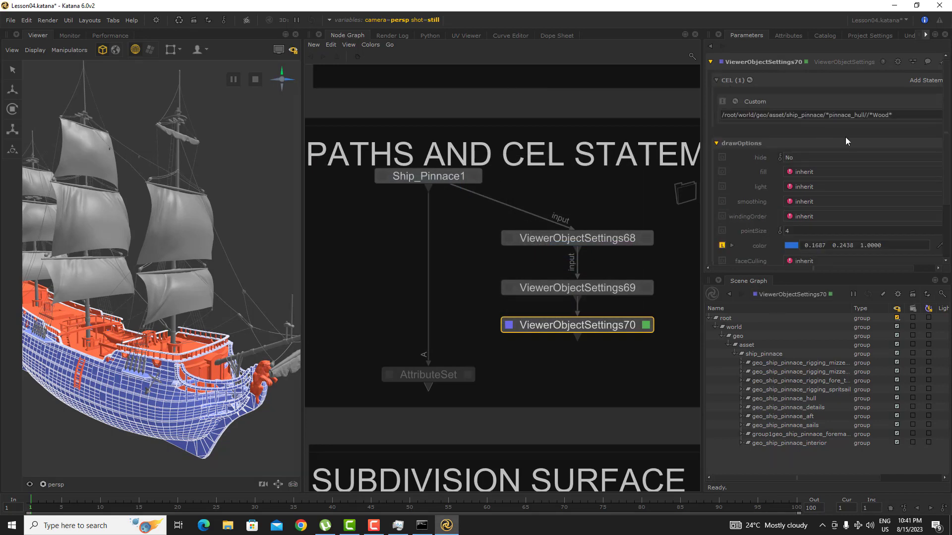
{"action": "left_click", "coordinate": [466, 375]}
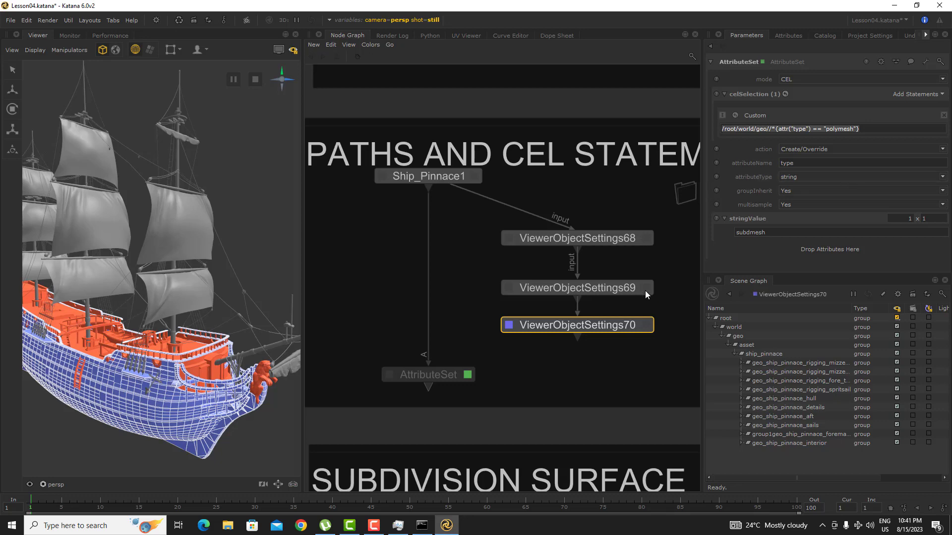
{"action": "left_click", "coordinate": [645, 325]}
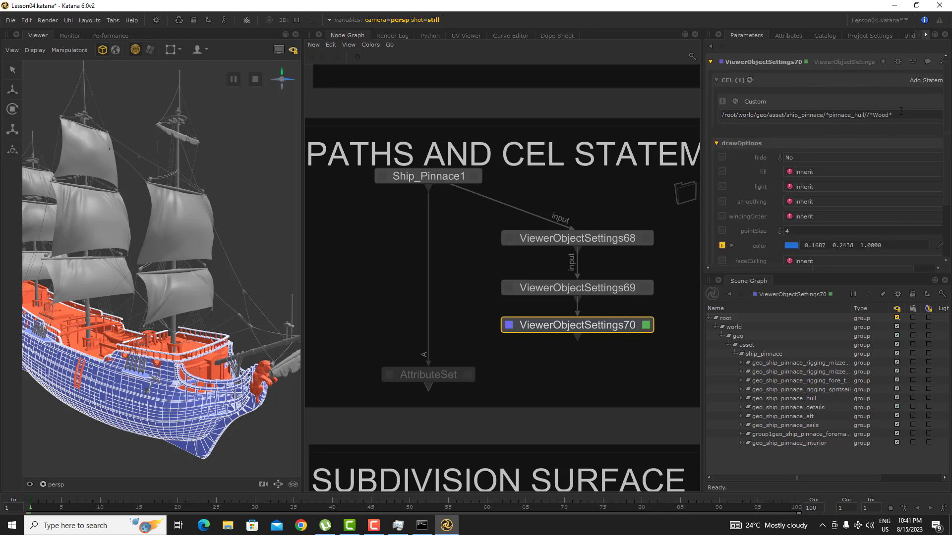
{"action": "left_click_drag", "start_coordinate": [901, 112], "coordinate": [717, 119]}
{"action": "type", "text": "/root/world/geo//*{attr(\"type\") == \"polymesh\"}"}
{"action": "key", "text": "Return"}
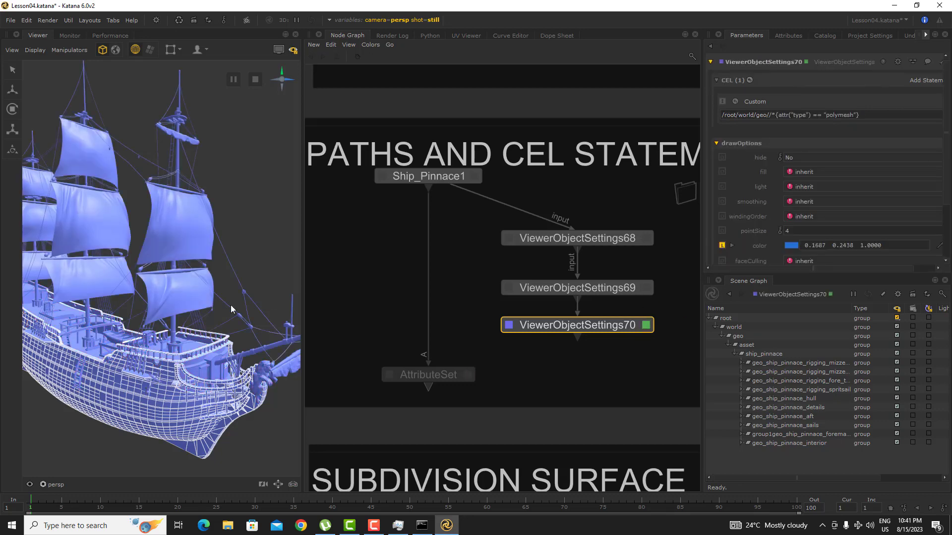
- Examine the recoloured ship and the parts of the statement: the recursive path, the attr function, the type attribute and the polymesh value
{"action": "left_click_drag", "start_coordinate": [100, 248], "coordinate": [949, 147], "text": "alt"}
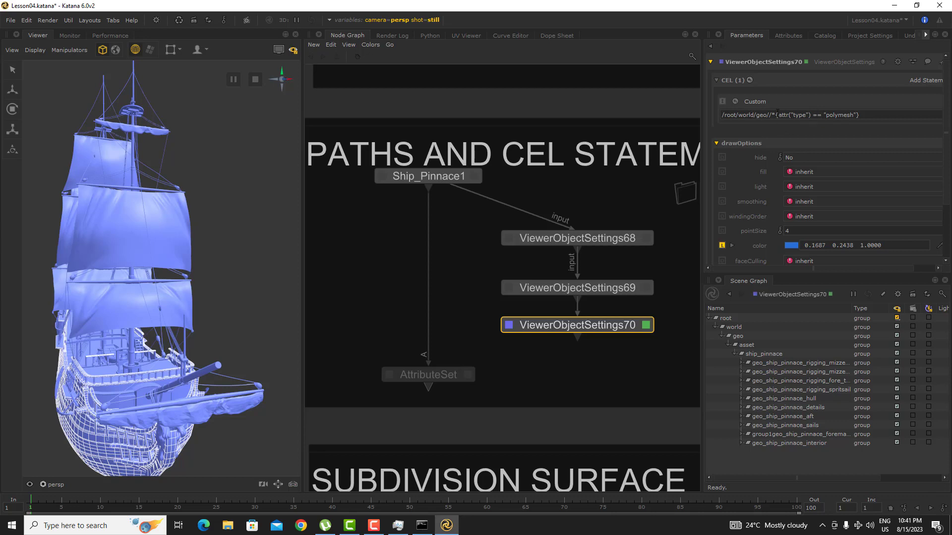
{"action": "left_click_drag", "start_coordinate": [719, 115], "coordinate": [772, 115]}
{"action": "left_click", "coordinate": [775, 115]}
{"action": "left_click_drag", "start_coordinate": [776, 115], "coordinate": [808, 115]}
{"action": "left_click", "coordinate": [799, 114]}
{"action": "double_click", "coordinate": [782, 115]}
{"action": "double_click", "coordinate": [798, 115]}
{"action": "double_click", "coordinate": [819, 115]}
{"action": "double_click", "coordinate": [838, 115]}
- Expand the first mizzen rigging group and Geo_Ship_Pinnace_Metal_5 in the Scene Graph and select the shape inside to check its type
{"action": "left_click", "coordinate": [743, 363]}
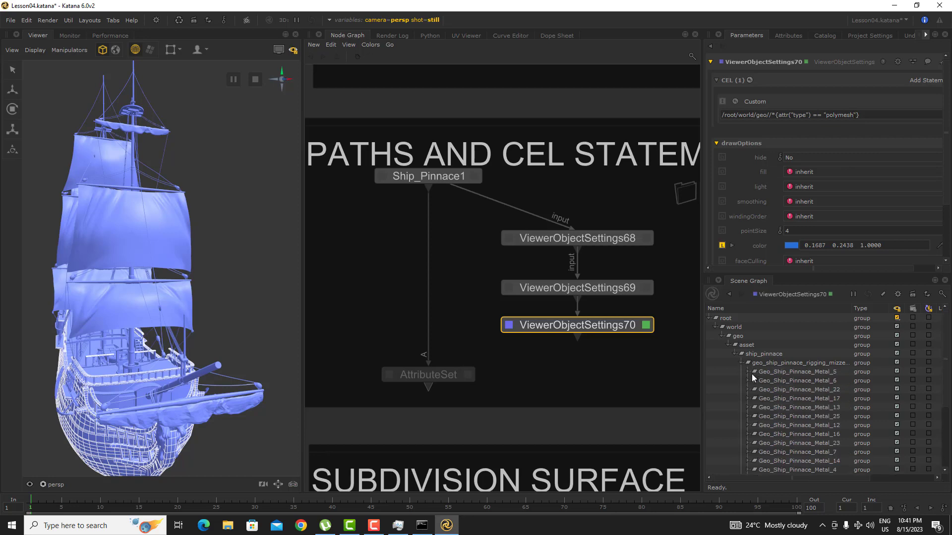
{"action": "left_click", "coordinate": [751, 373]}
{"action": "left_click", "coordinate": [748, 371]}
{"action": "left_click", "coordinate": [871, 381]}
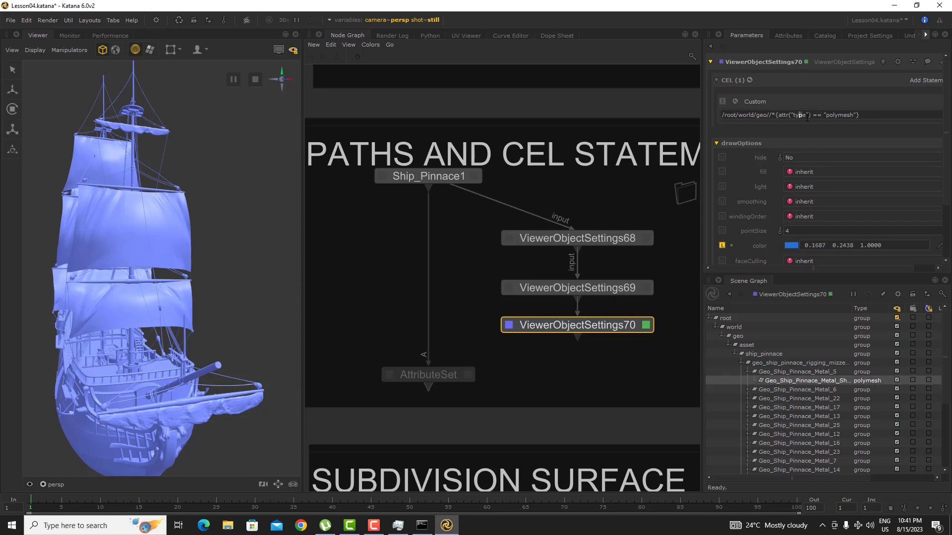
- Replace polymesh with group in the statement, giving /root/world/geo//*{attr("type") == "group"}, and inspect the ship from the side
{"action": "left_click_drag", "start_coordinate": [806, 117], "coordinate": [795, 119]}
{"action": "left_click", "coordinate": [847, 115]}
{"action": "double_click", "coordinate": [831, 114]}
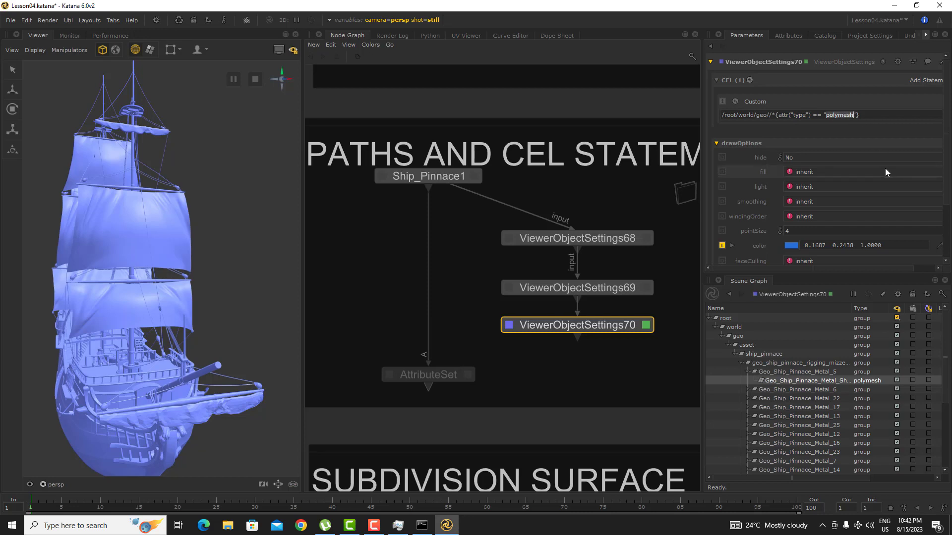
{"action": "type", "text": "gri"}
{"action": "type", "text": "oup"}
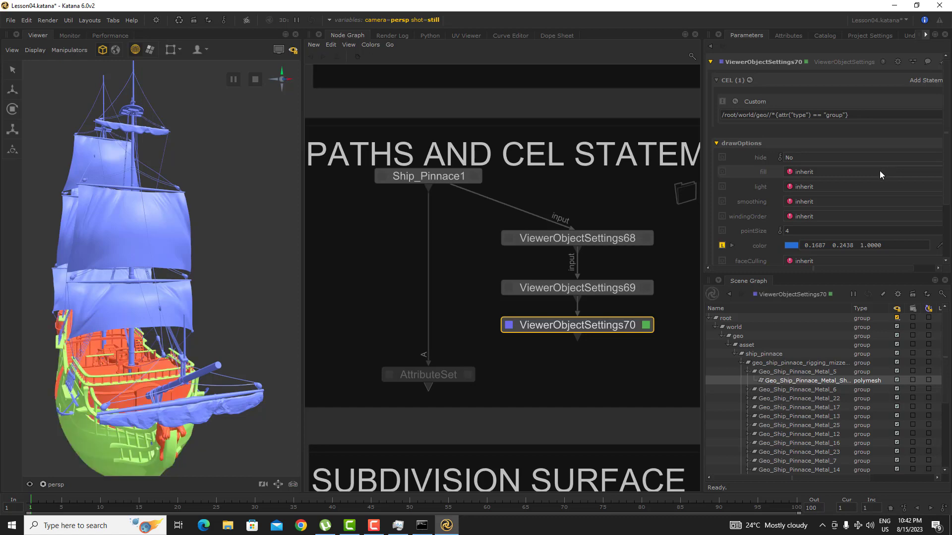
{"action": "left_click_drag", "start_coordinate": [174, 311], "coordinate": [147, 304], "text": "alt"}
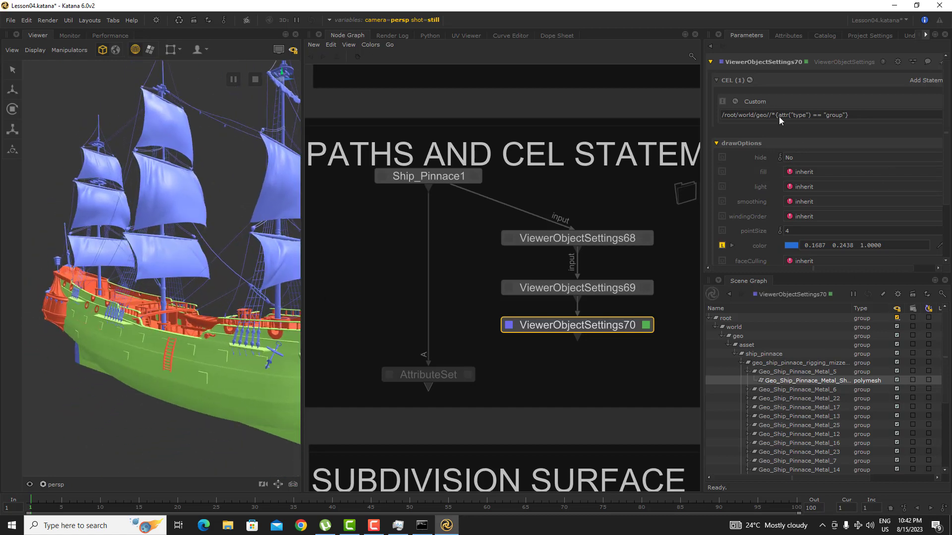
- Display the list of paths matched by the group statement and compare it with the Scene Graph after widening its name column
{"action": "left_click", "coordinate": [735, 102]}
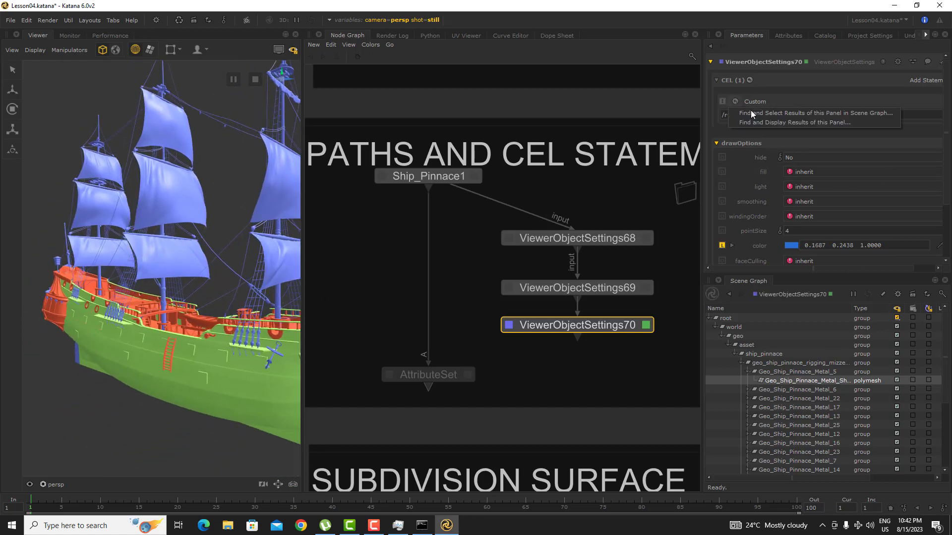
{"action": "left_click", "coordinate": [779, 122]}
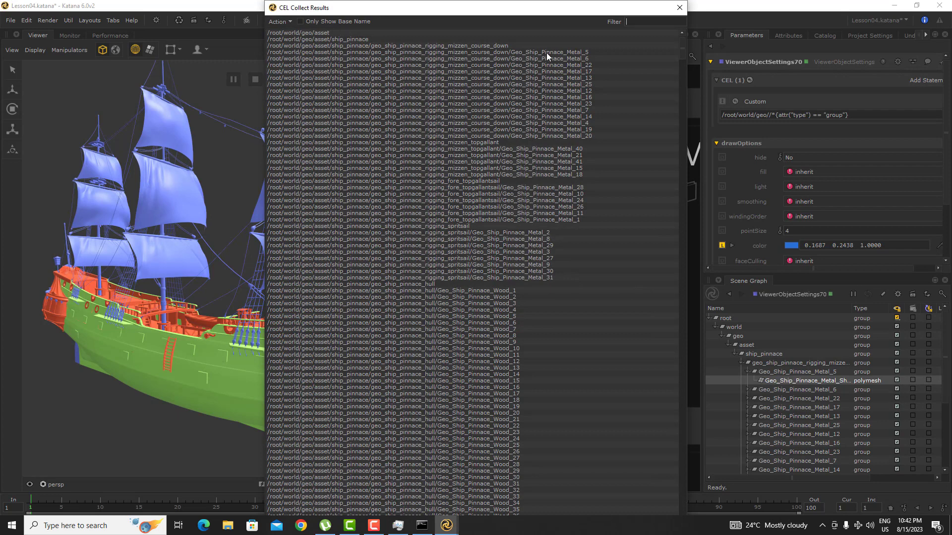
{"action": "double_click", "coordinate": [852, 307]}
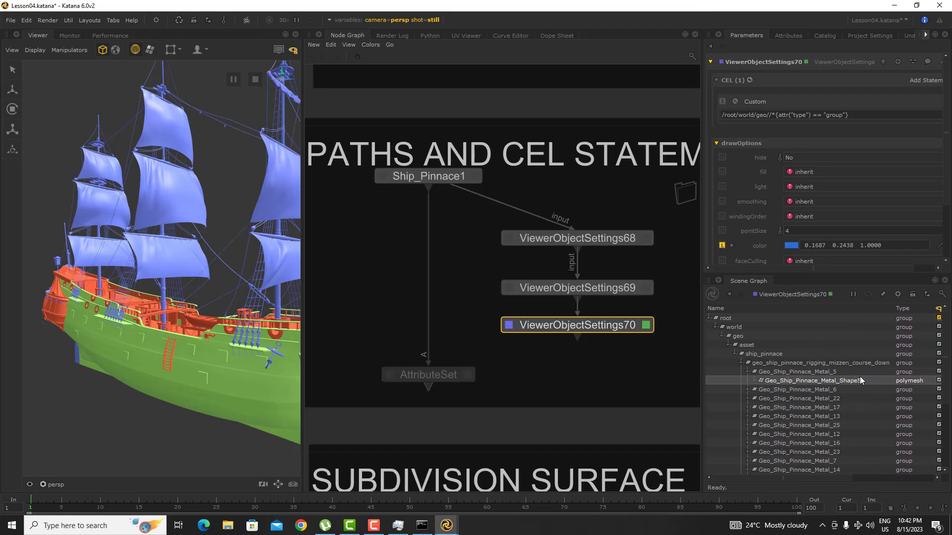
{"action": "mouse_move", "coordinate": [446, 526]}
{"action": "left_click", "coordinate": [486, 495]}
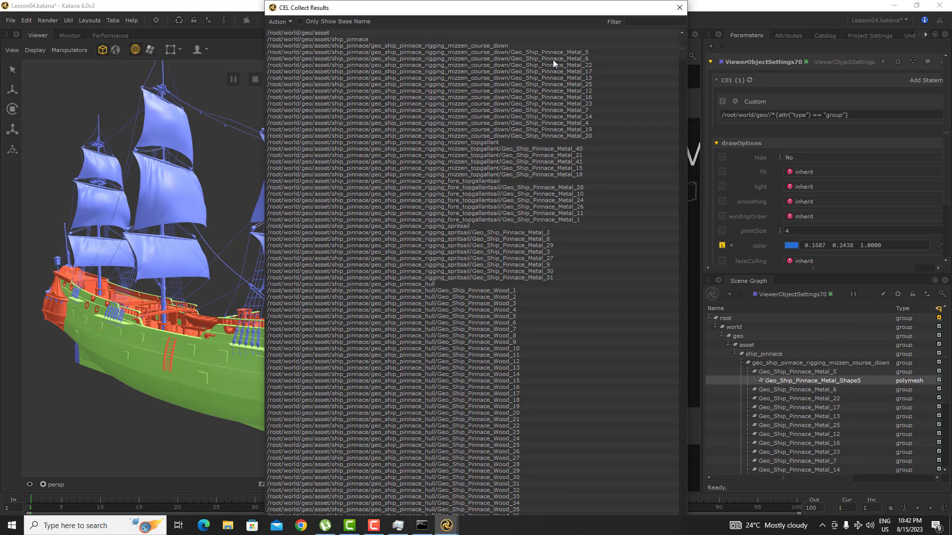